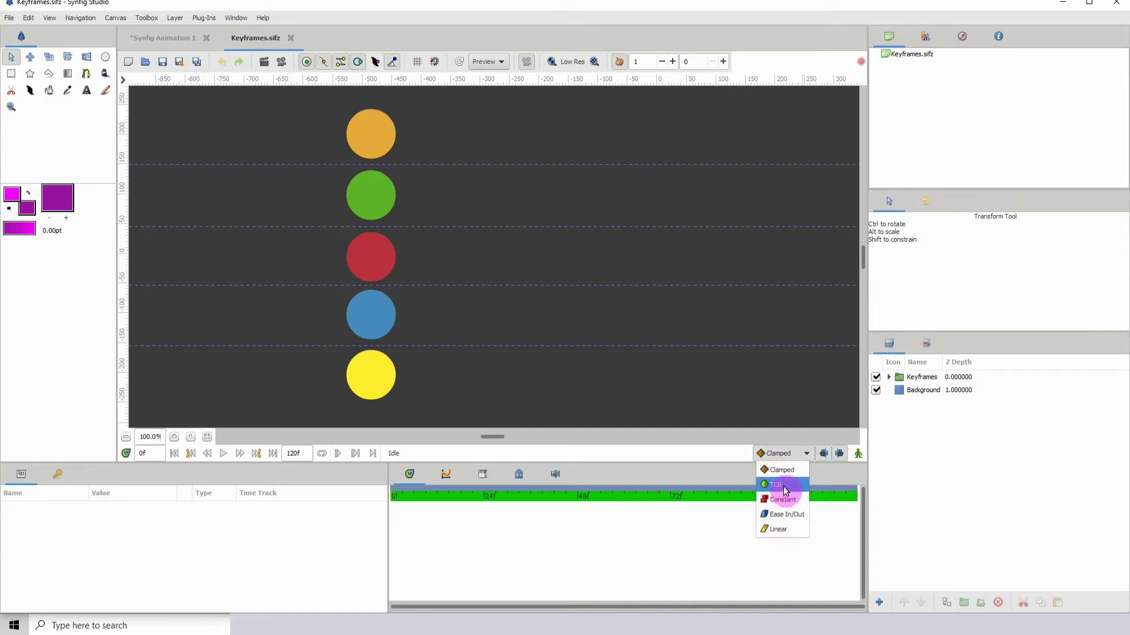
Step: Look over the default interpolation types, then switch to the browser and view the YouTube waypoints tutorial's channel and description
left_click(787, 453)
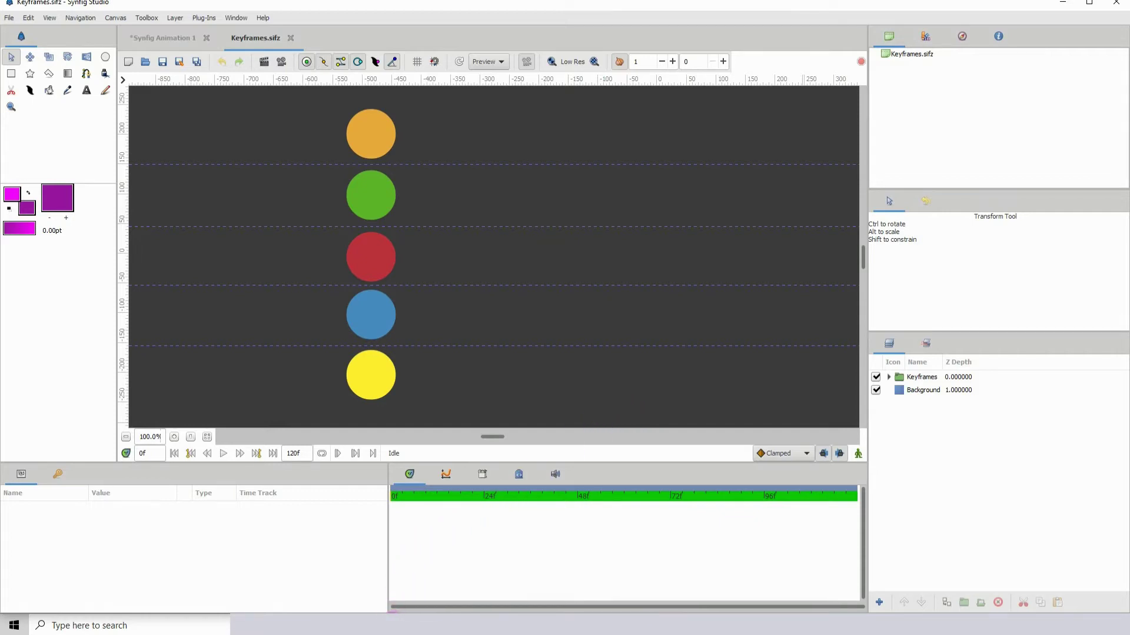
left_click(404, 624)
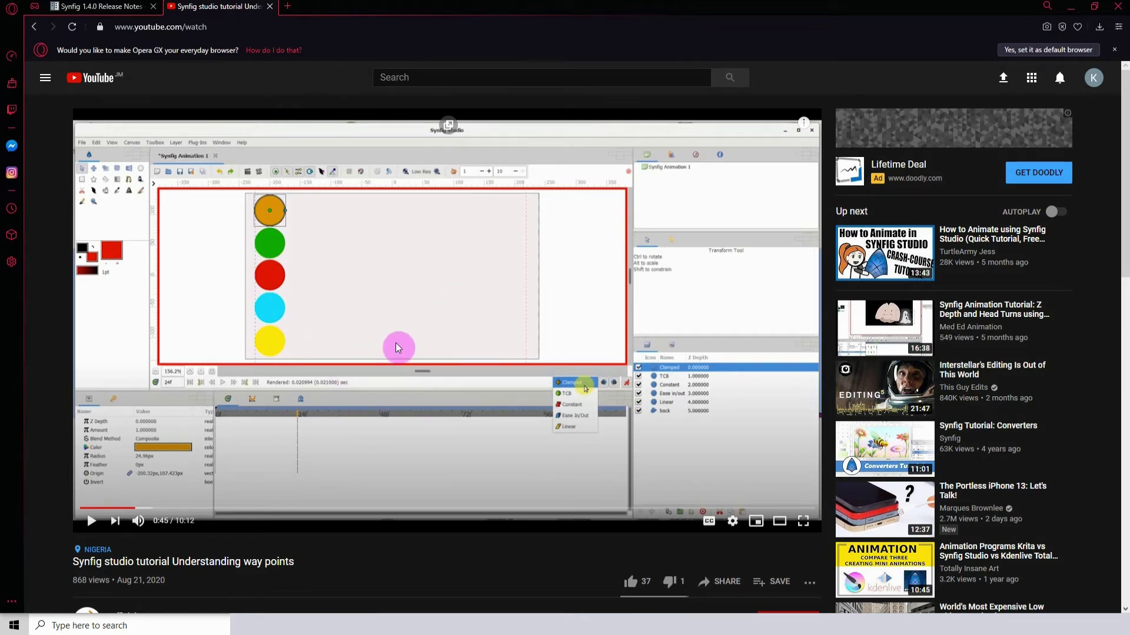
scroll(388, 408, "down", 3)
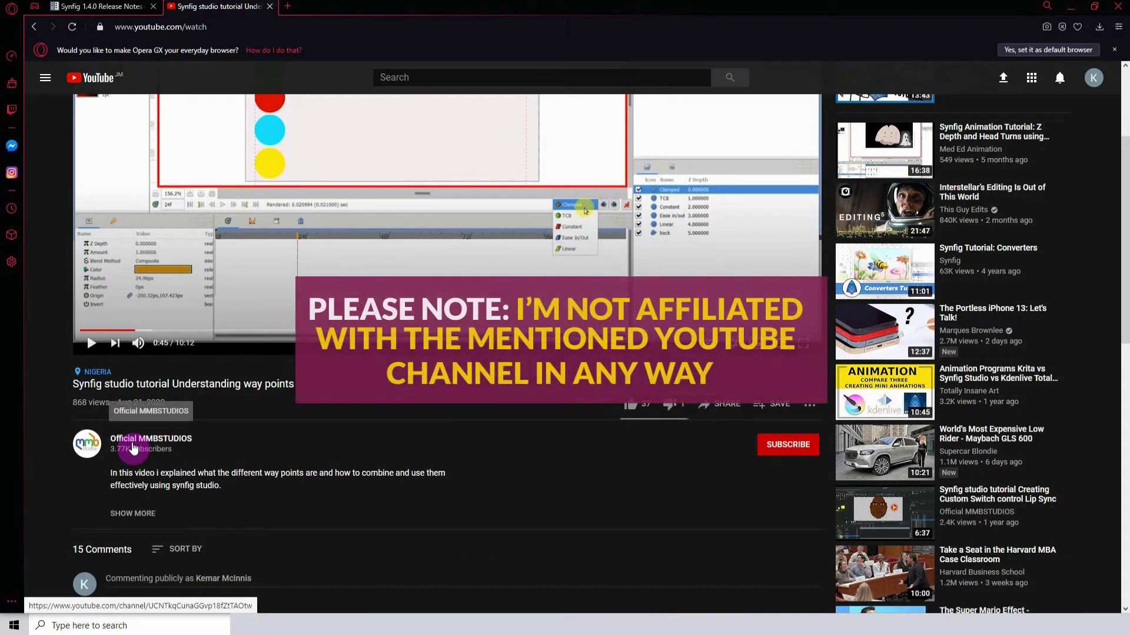
scroll(419, 429, "up", 3)
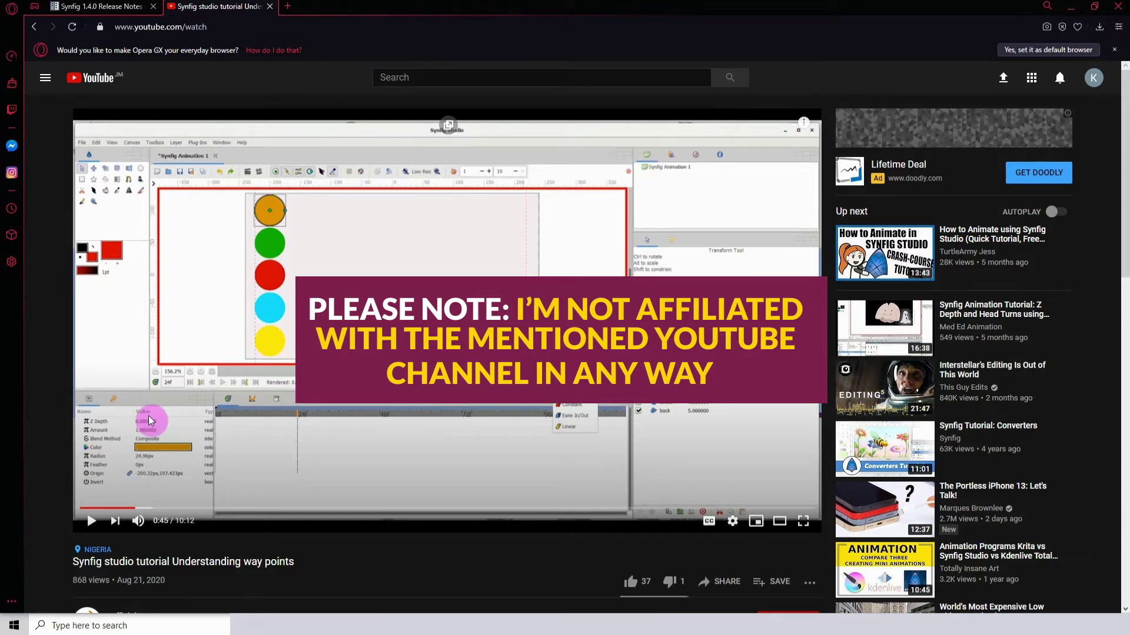
Step: Seek through the waypoints tutorial video up to 3:06 and examine that frame in full screen
left_click(144, 506)
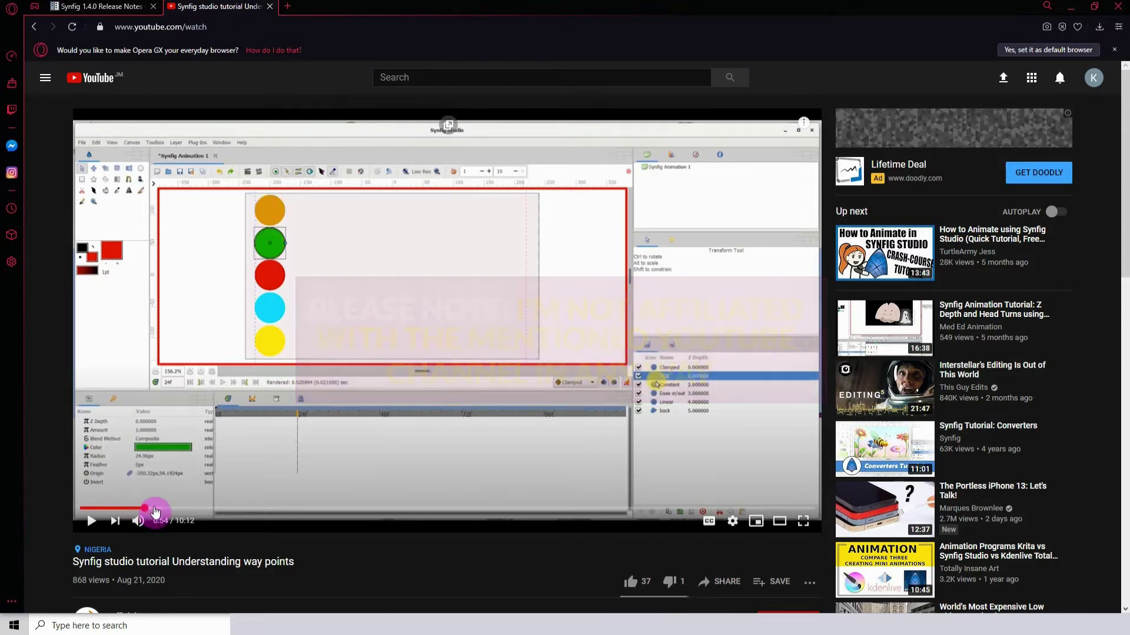
left_click(170, 509)
left_click(181, 509)
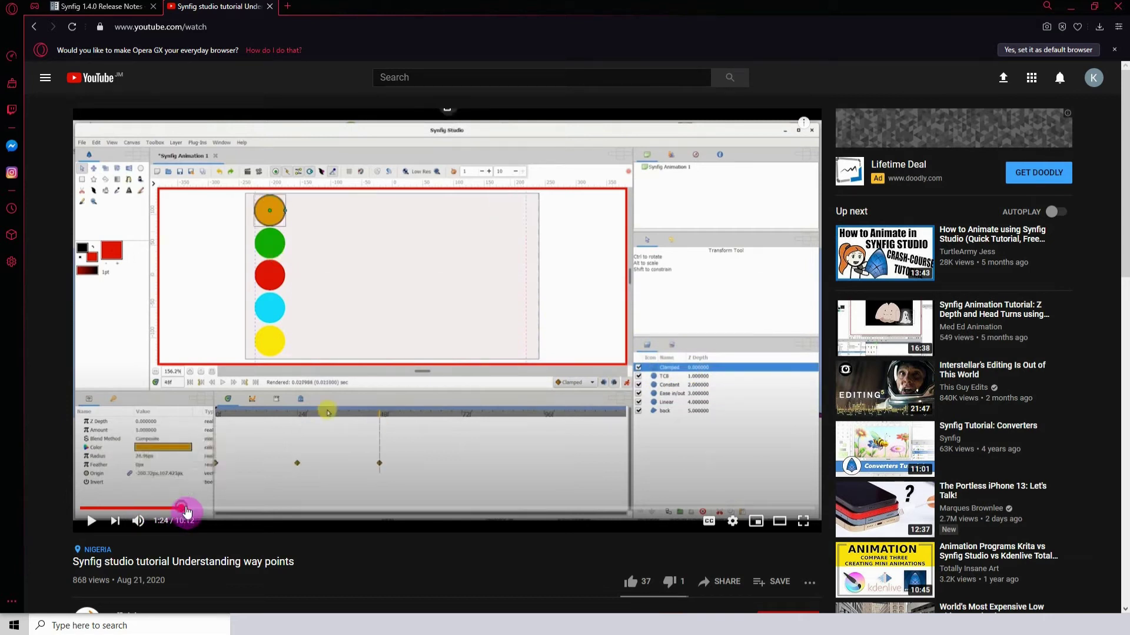
left_click(213, 509)
left_click(225, 512)
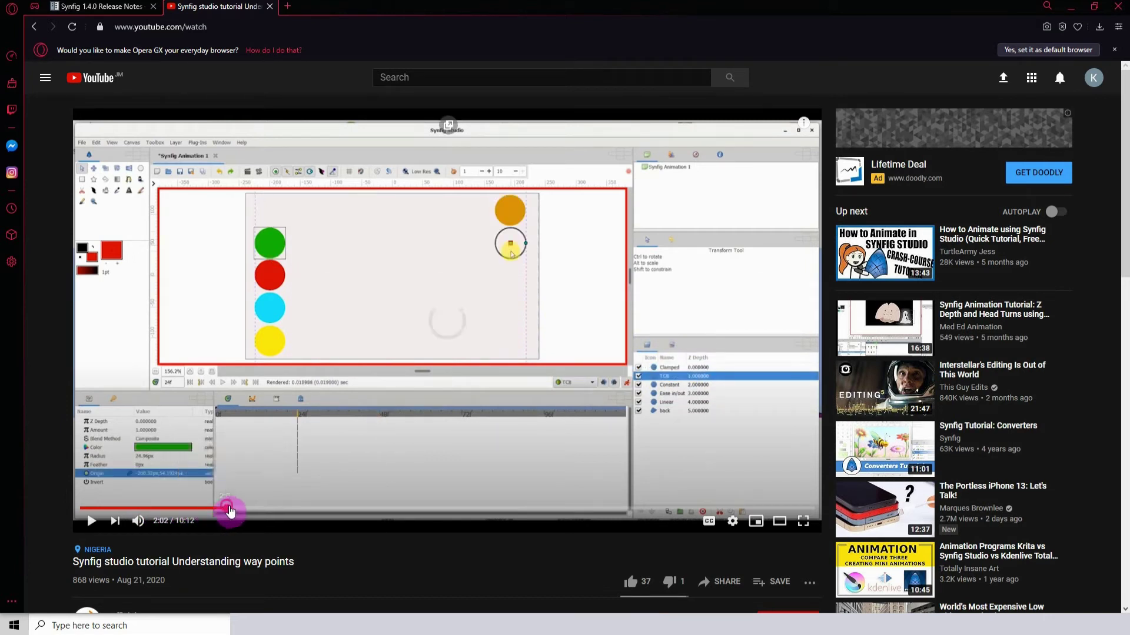
left_click(258, 511)
left_click(263, 512)
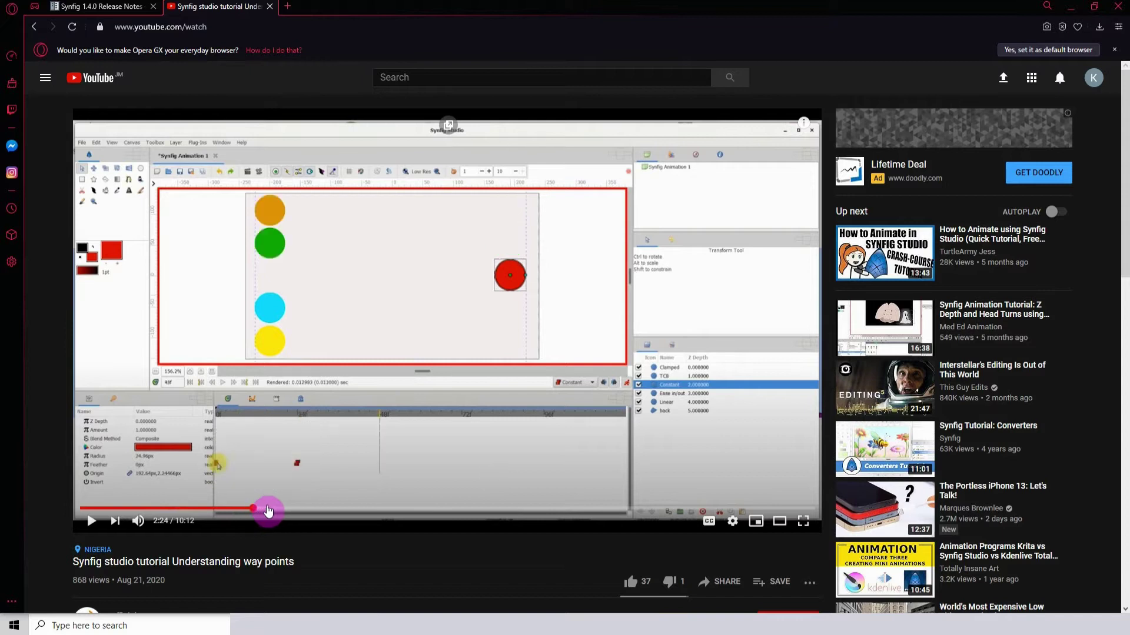
left_click(268, 512)
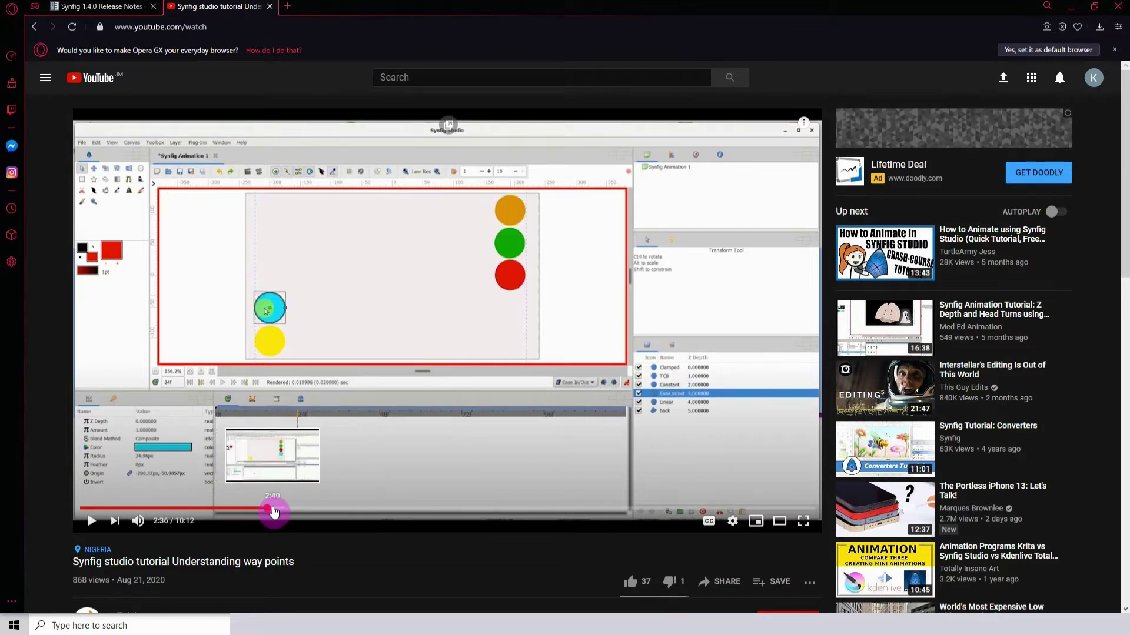
left_click_drag(273, 512, 305, 510)
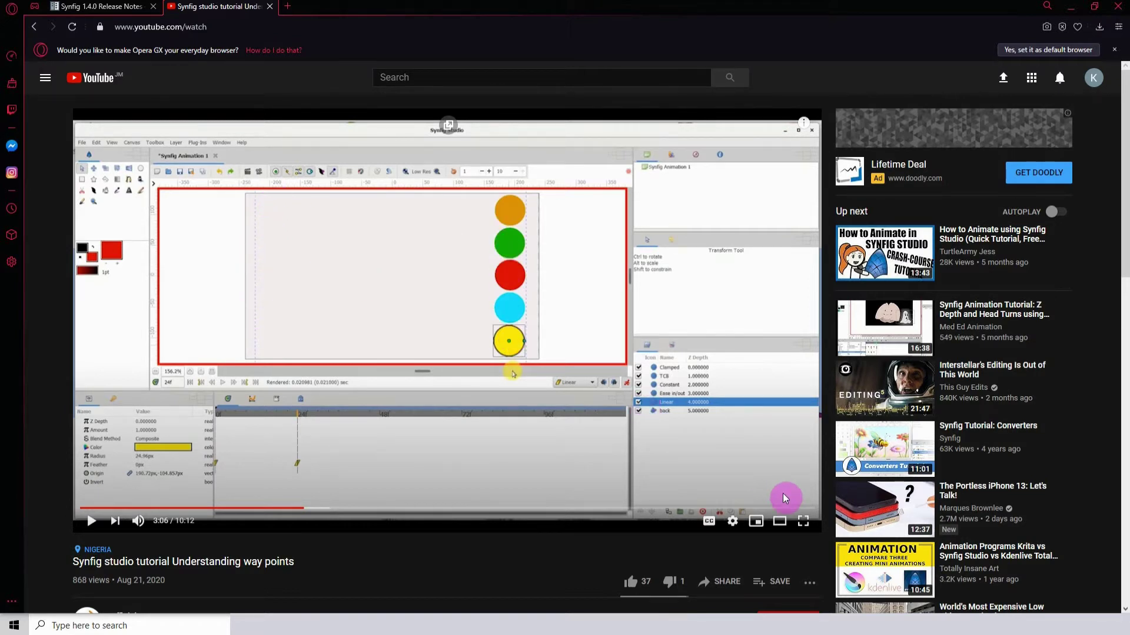
left_click(802, 521)
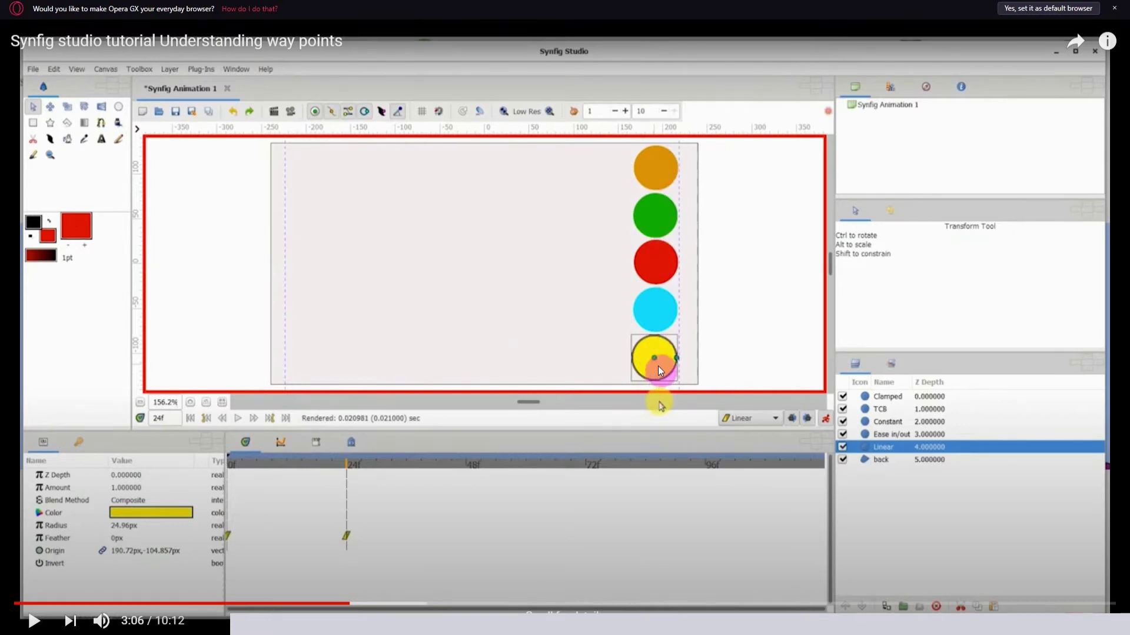
key("Escape")
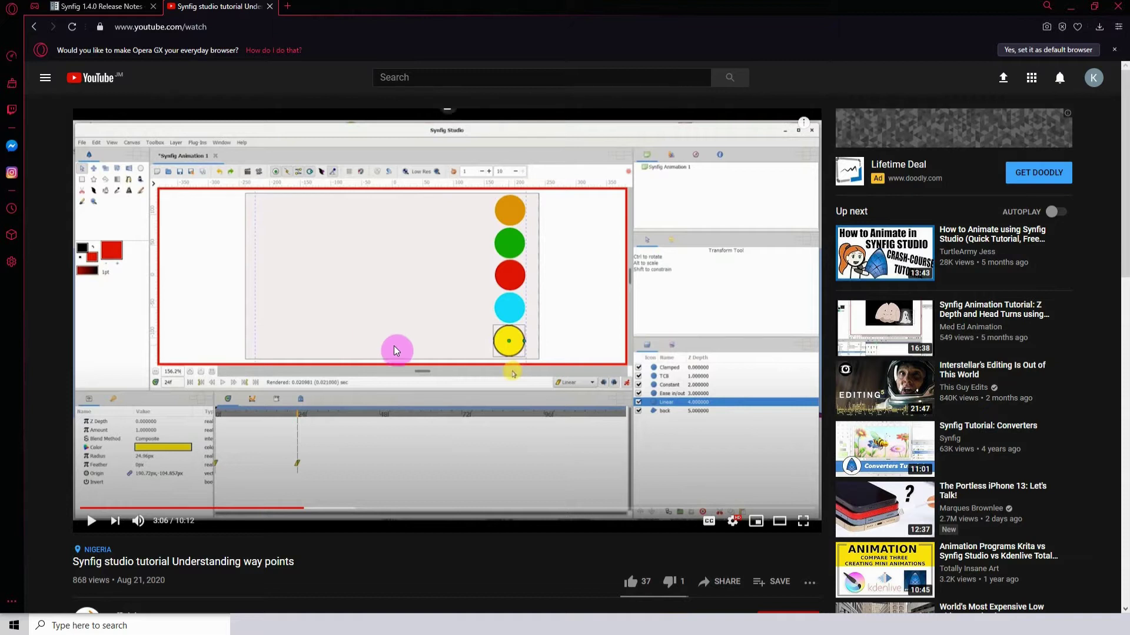
Step: Switch back to Synfig Studio and review the coloured circles and the available default interpolation types
left_click(471, 624)
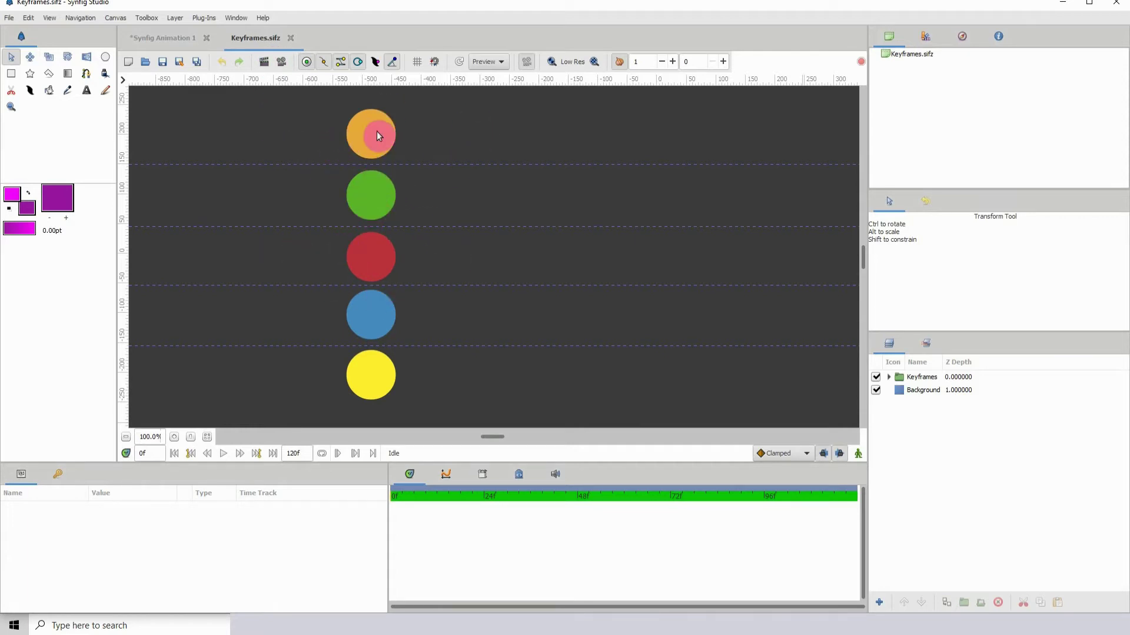
left_click(785, 454)
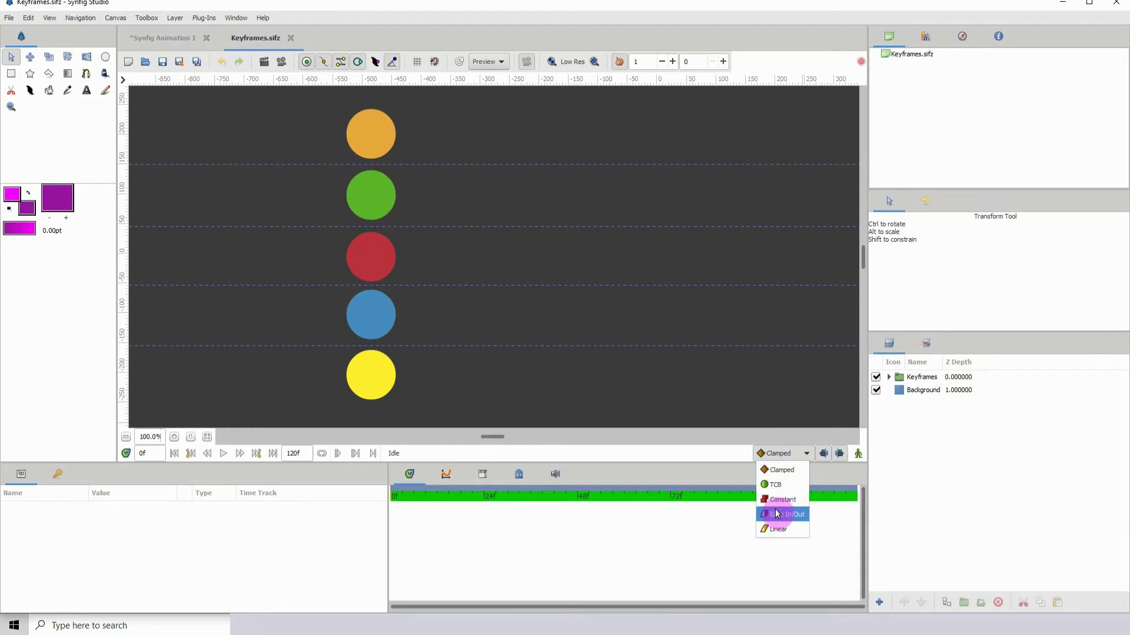
left_click(780, 452)
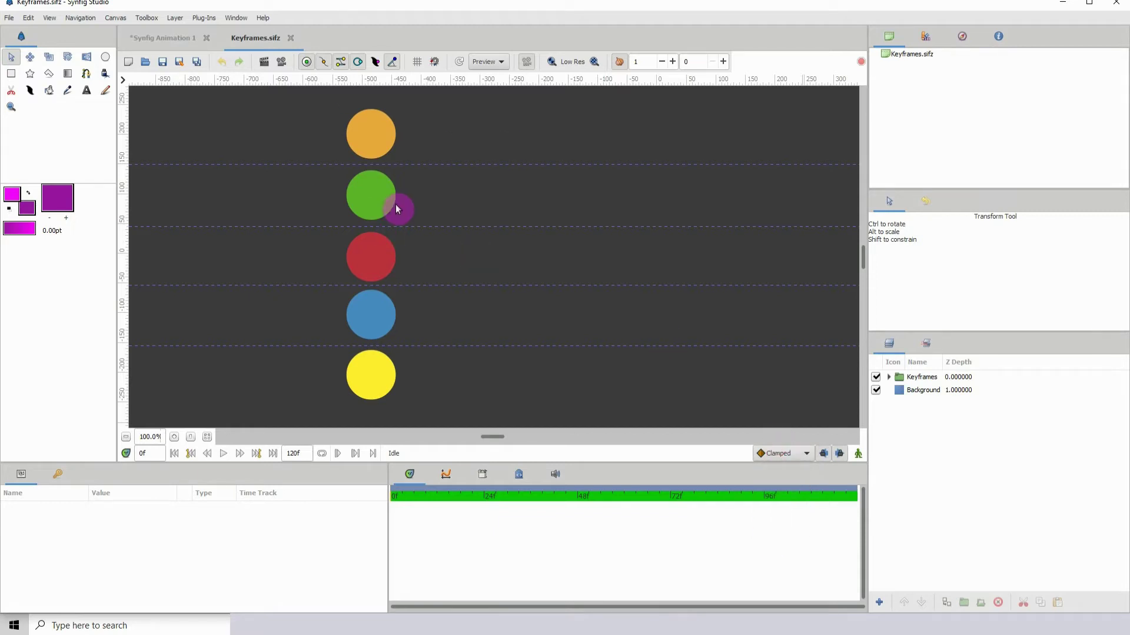
Step: In Synfig Animation 1, draw a purple circle at about (-412, 165) px and place a duplicate directly below at about (-412, 16) px
left_click(174, 38)
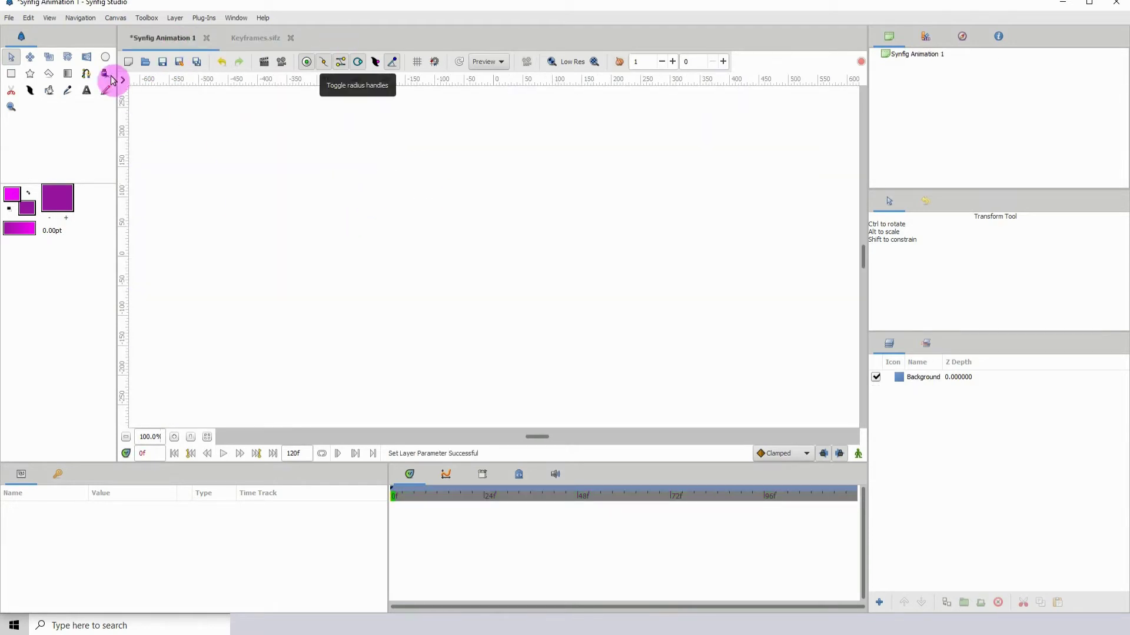
left_click(105, 56)
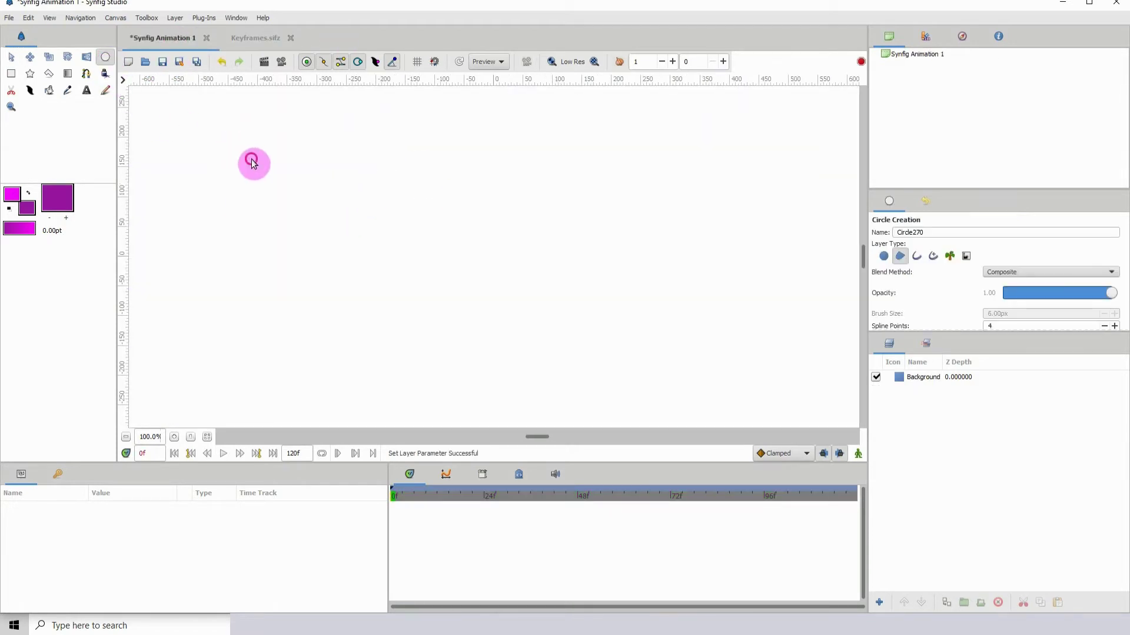
left_click_drag(279, 193, 288, 197)
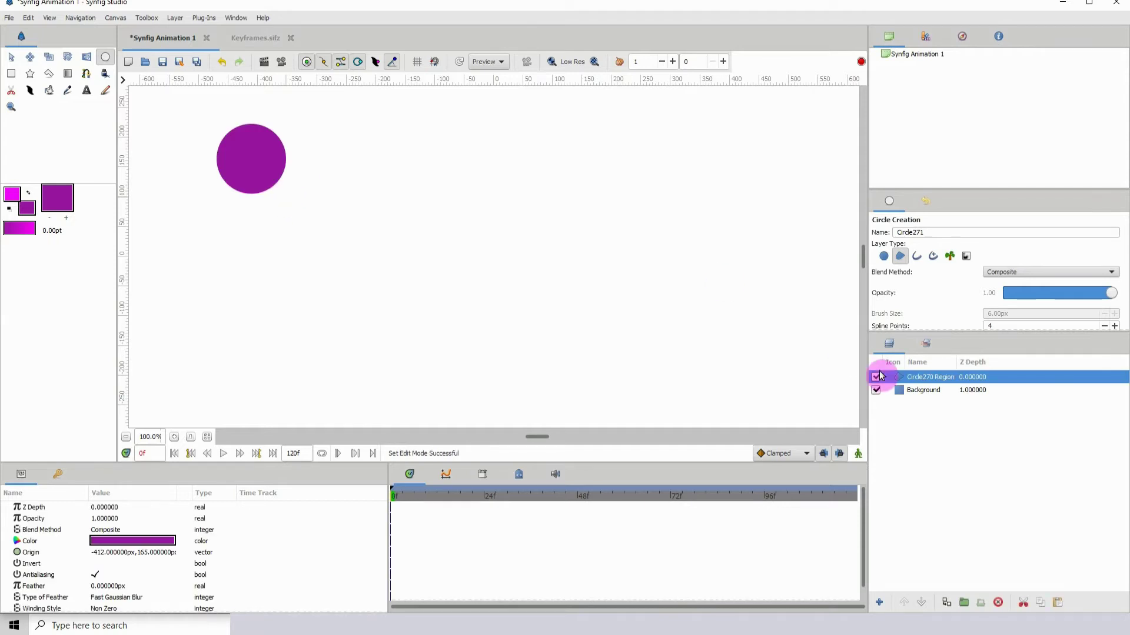
key("alt+a")
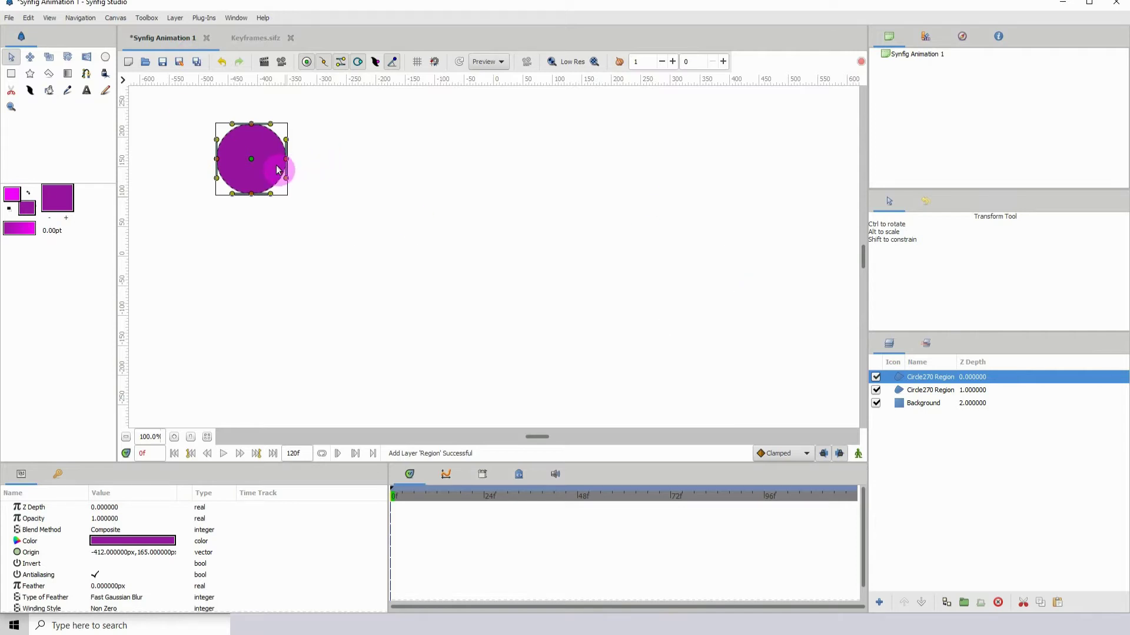
left_click_drag(252, 158, 270, 250)
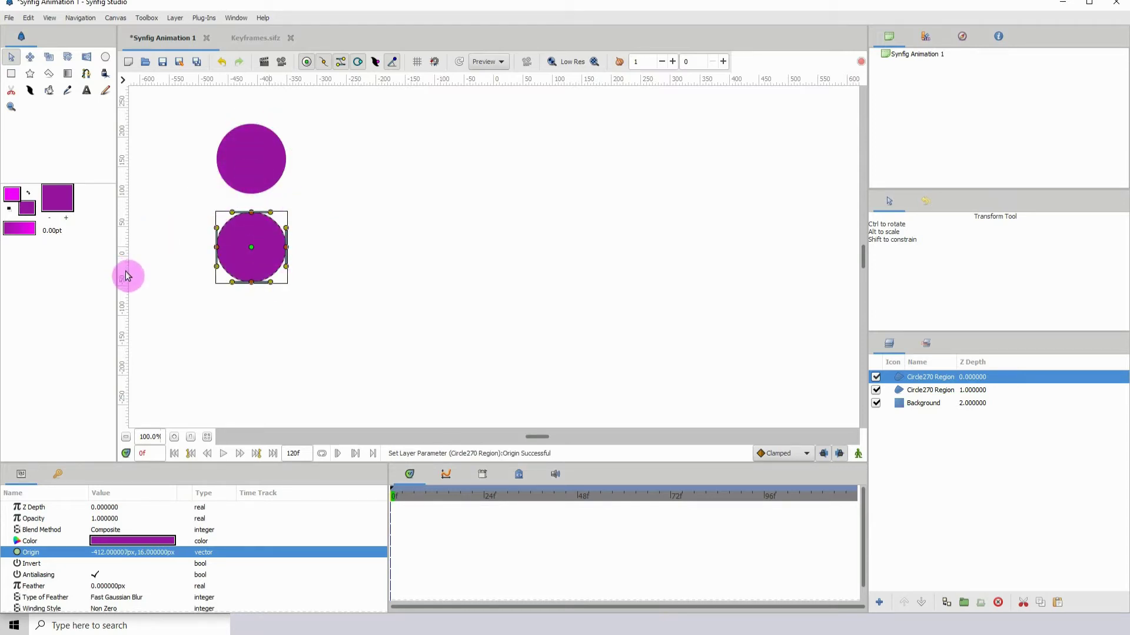
Step: Check the two circles' alignment with a temporary vertical guide along their left edges, and remove the guide
left_click_drag(126, 303, 214, 328)
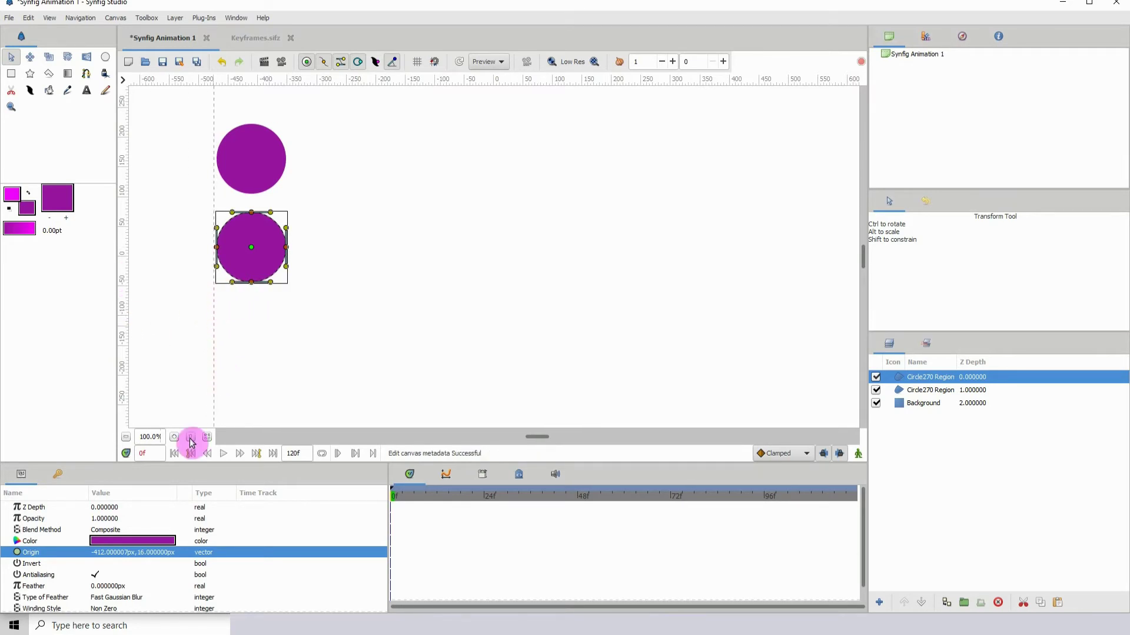
left_click(870, 406)
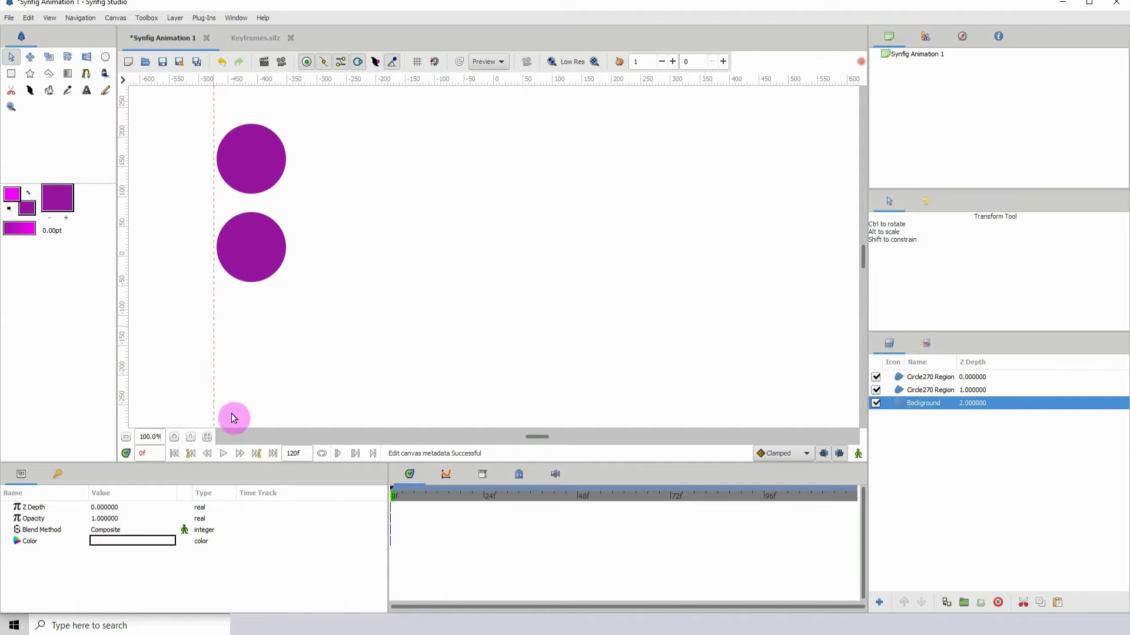
left_click(174, 437)
left_click(175, 439)
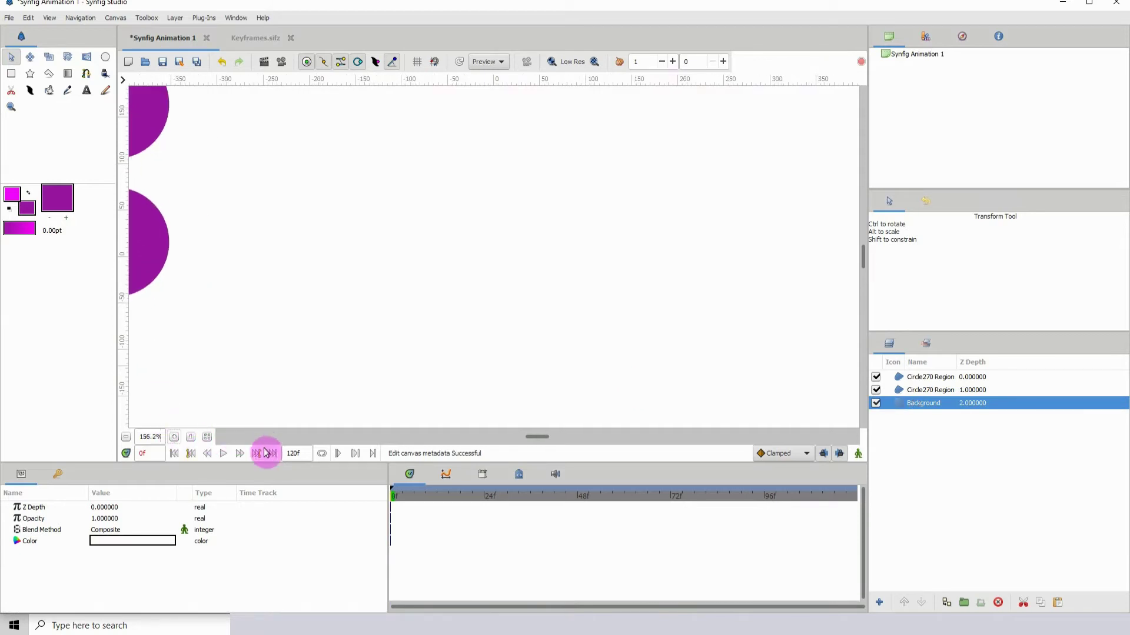
left_click_drag(217, 303, 408, 351)
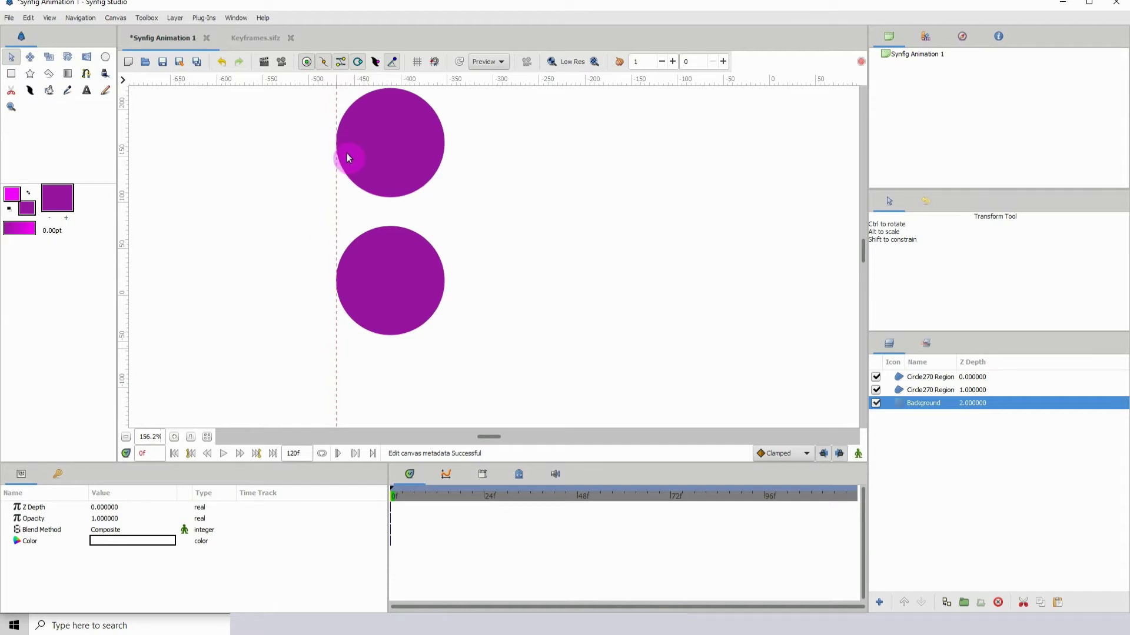
left_click_drag(124, 325, 384, 331)
Step: Duplicate the lower circle and place the copy directly below it at about (-412, -156) px
left_click(126, 436)
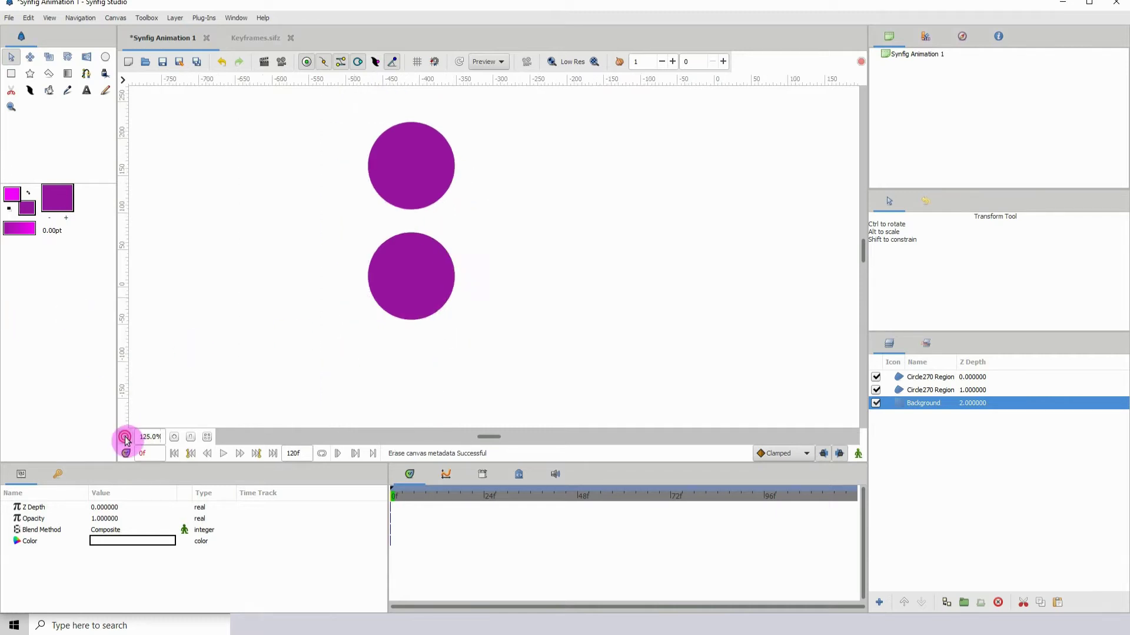
left_click(126, 436)
left_click(911, 378)
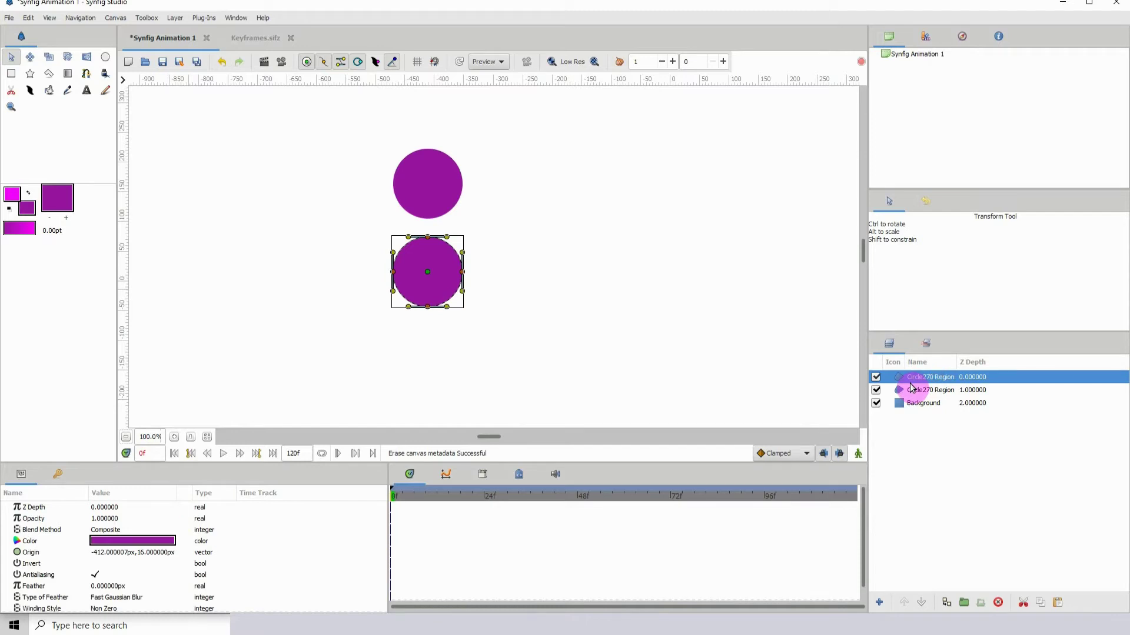
left_click_drag(911, 389, 399, 362)
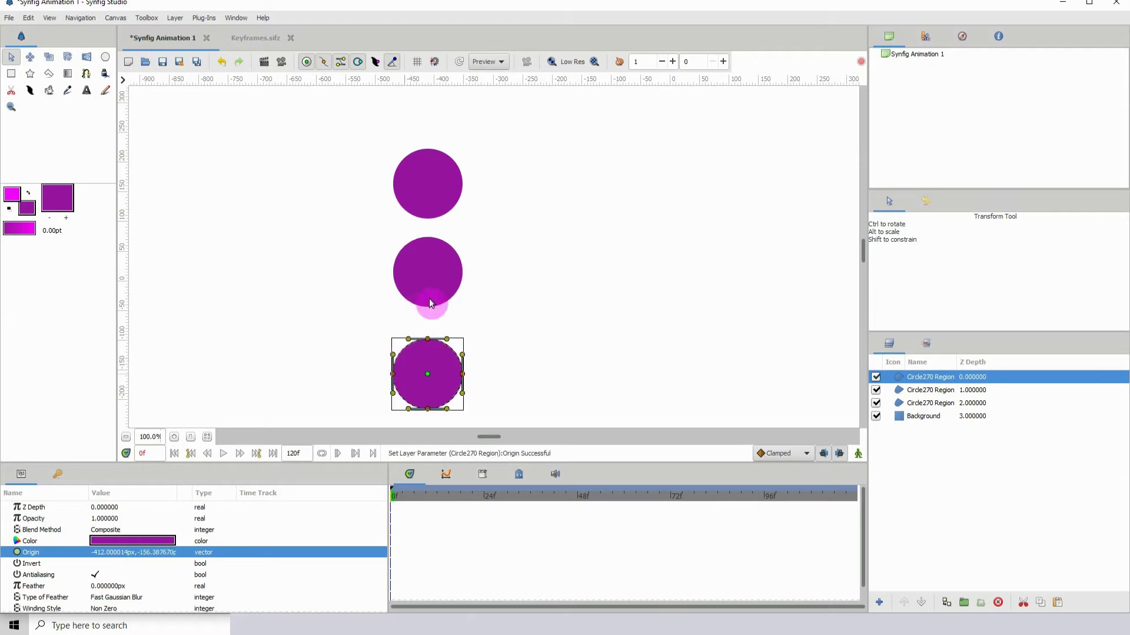
Step: Show the canvas grid and enable snapping to it
left_click(125, 436)
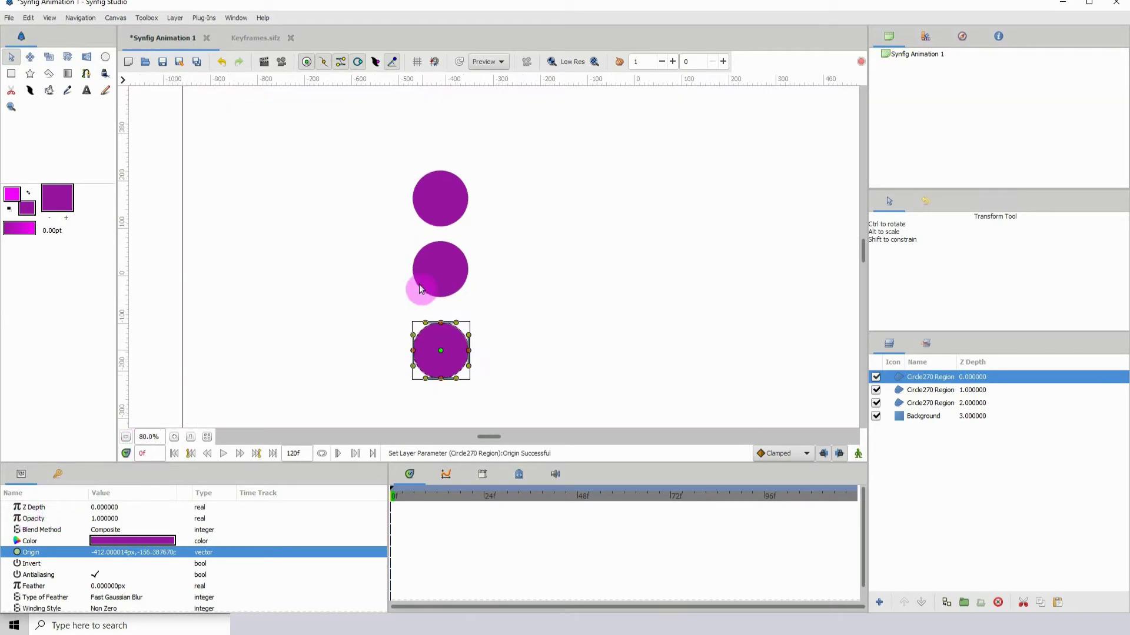
scroll(421, 289, "right", 5)
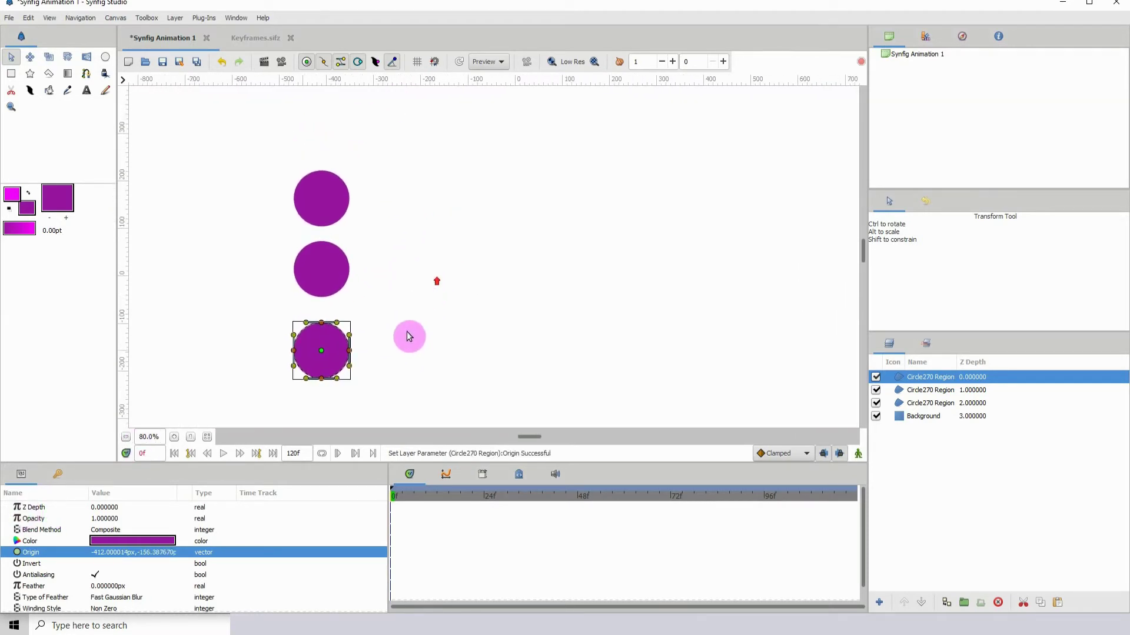
key("numbersign")
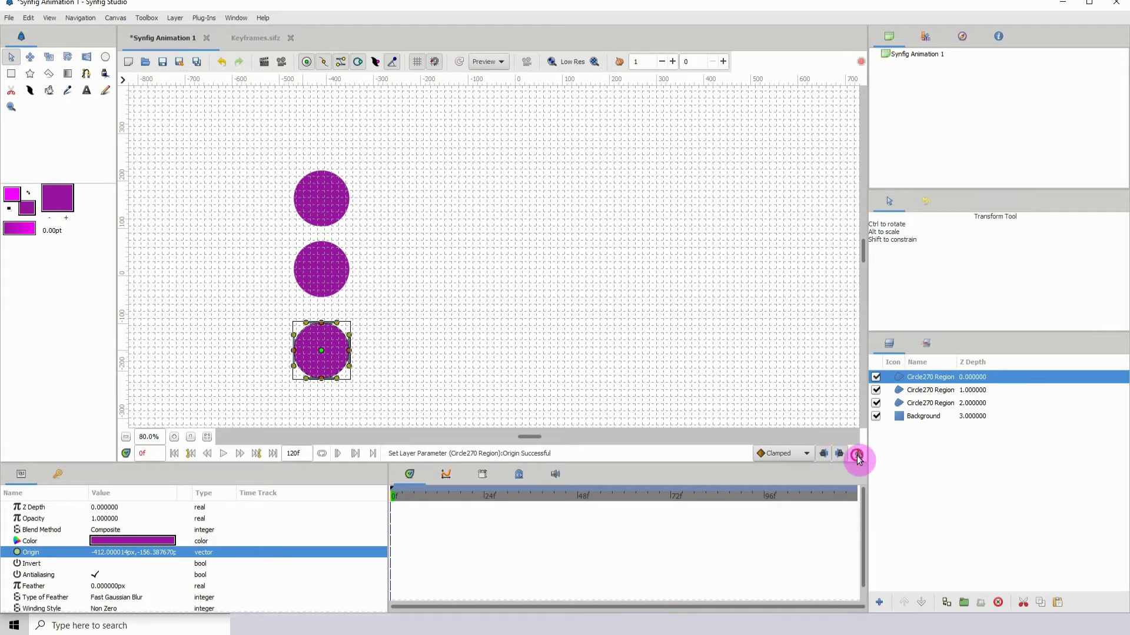
Step: Turn on animate editing mode and, at frame 24, move the lowest circle horizontally to x = 0 px
left_click(857, 456)
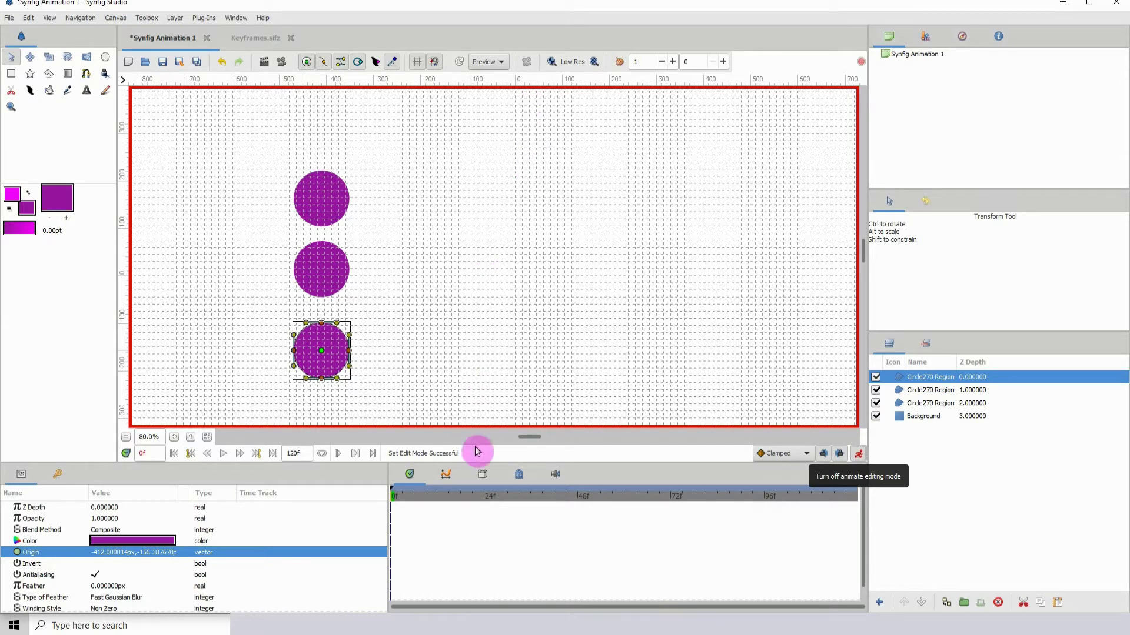
left_click(486, 498)
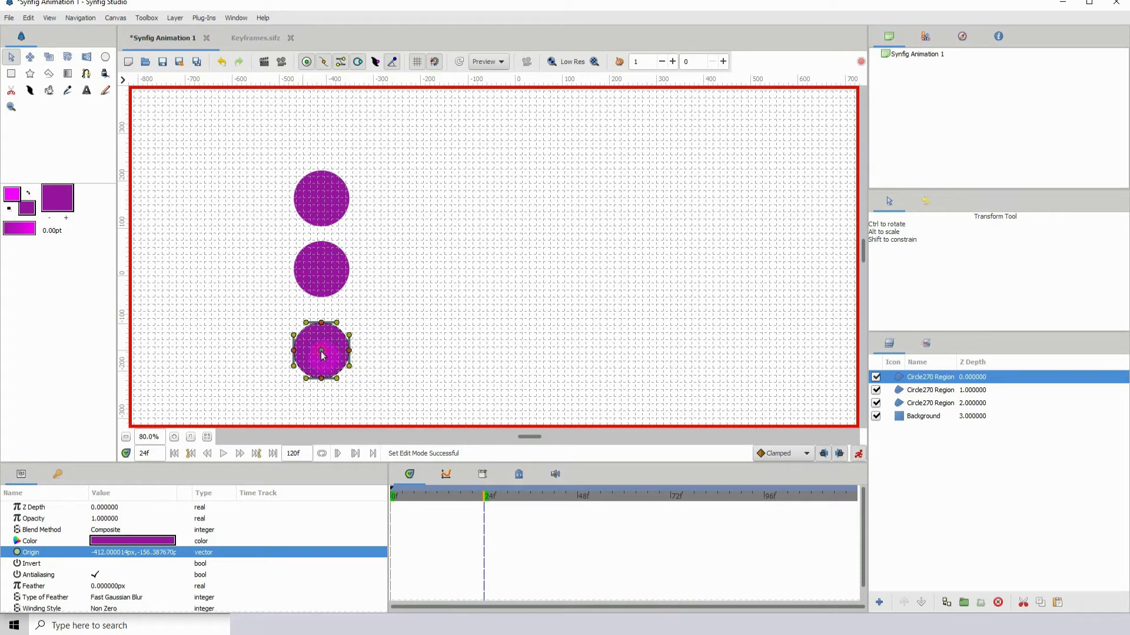
left_click_drag(322, 355, 515, 352)
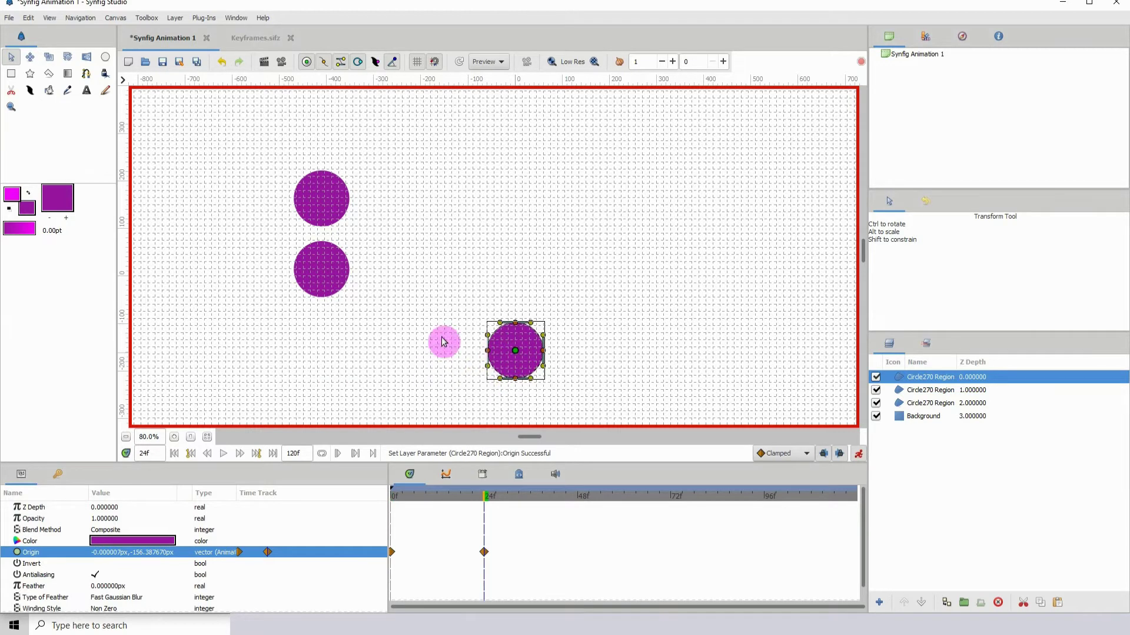
Step: At frame 24, move the middle and top circles horizontally to x = 0 px, keeping their heights
left_click(505, 118)
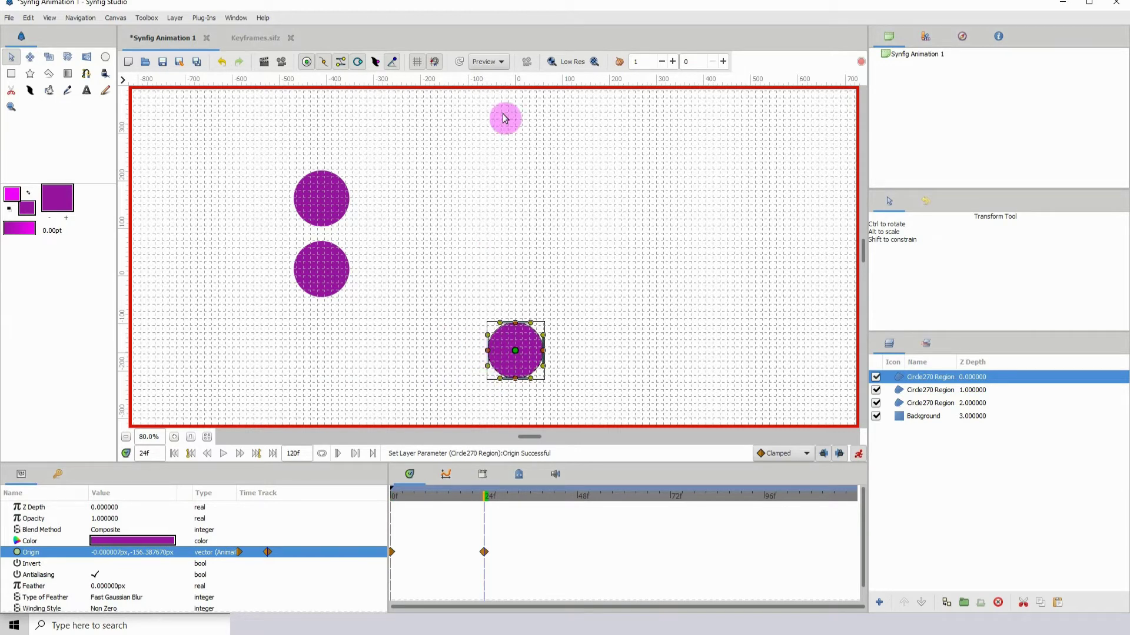
left_click(323, 276)
left_click(323, 272)
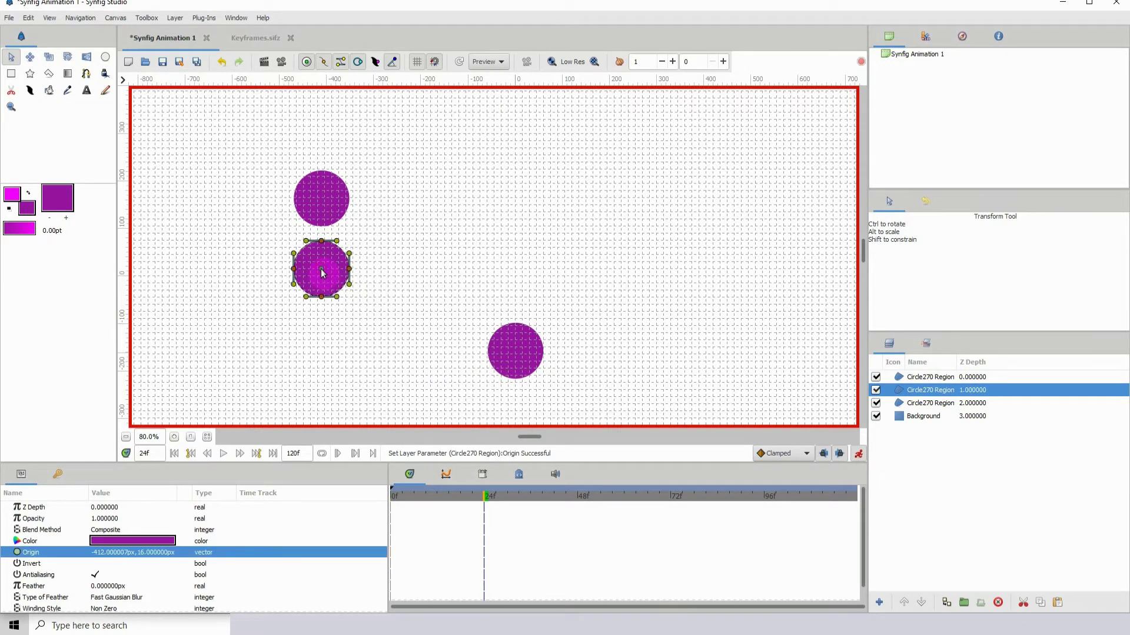
left_click_drag(328, 274, 515, 275)
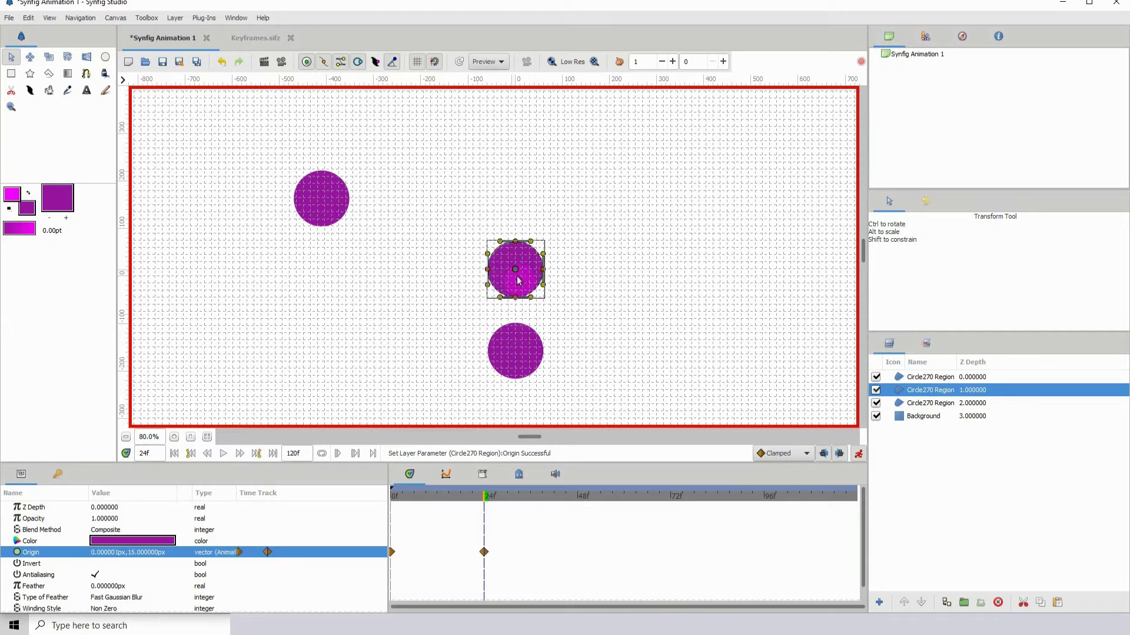
left_click(333, 209)
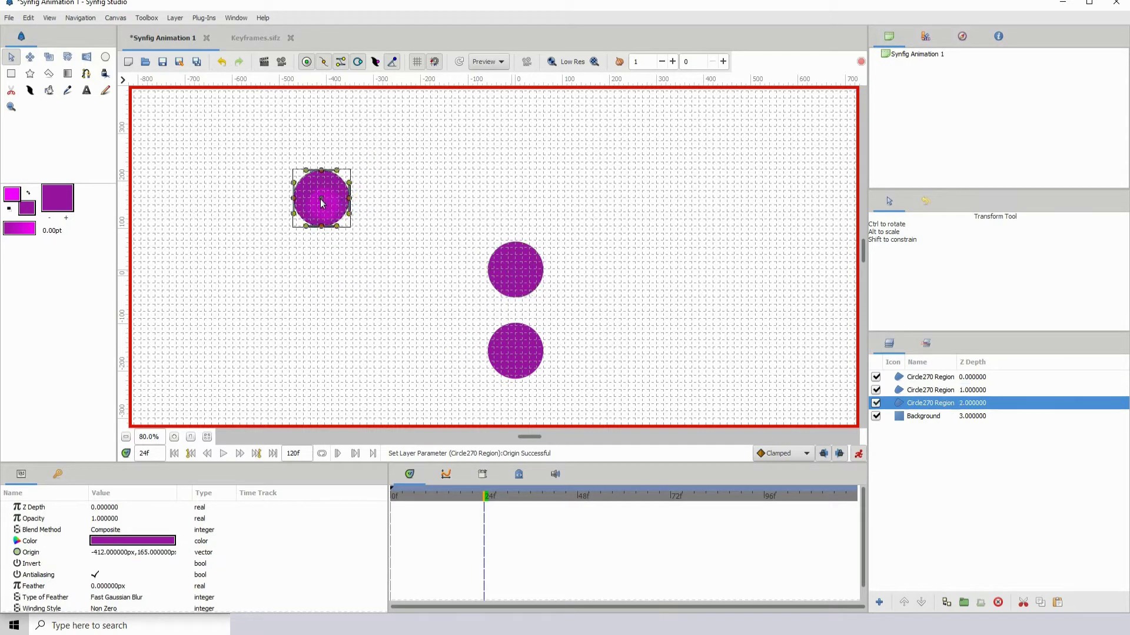
left_click_drag(321, 204, 515, 195)
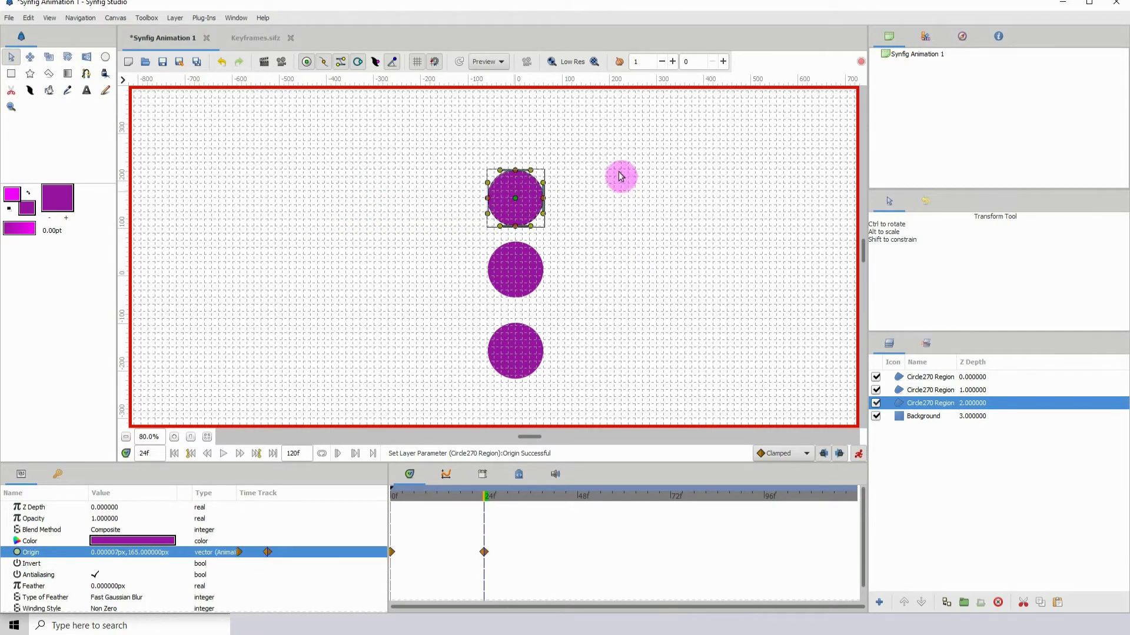
Step: Examine the three circles up close against the grid to check that their edges line up at frame 24
left_click(600, 351)
scroll(573, 326, "down", 1)
scroll(574, 326, "right", 1)
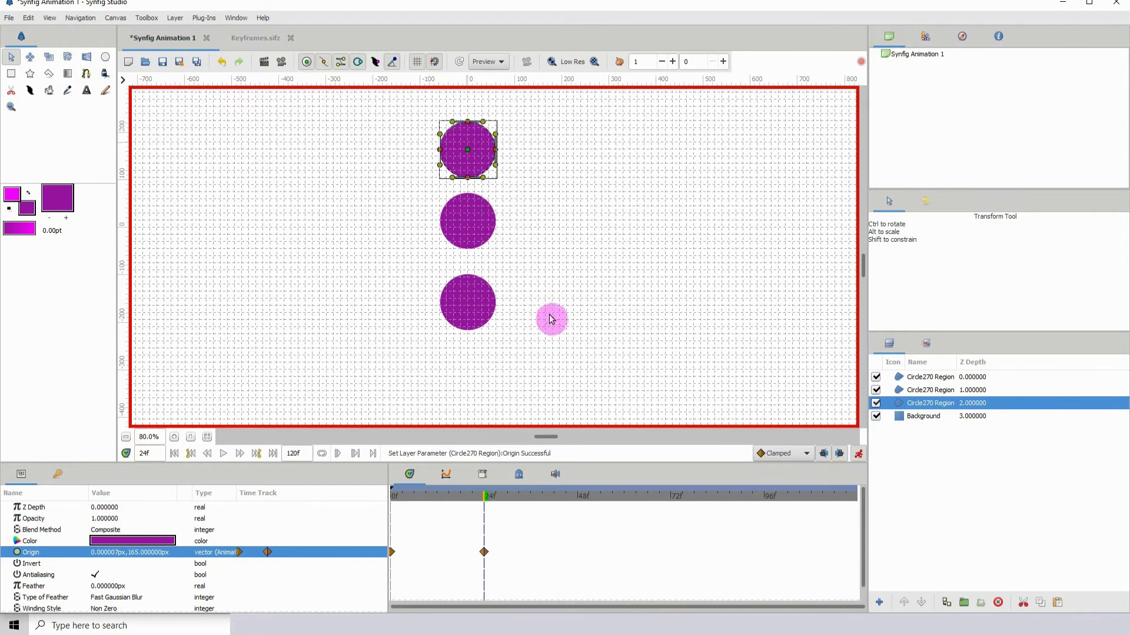
left_click(176, 439)
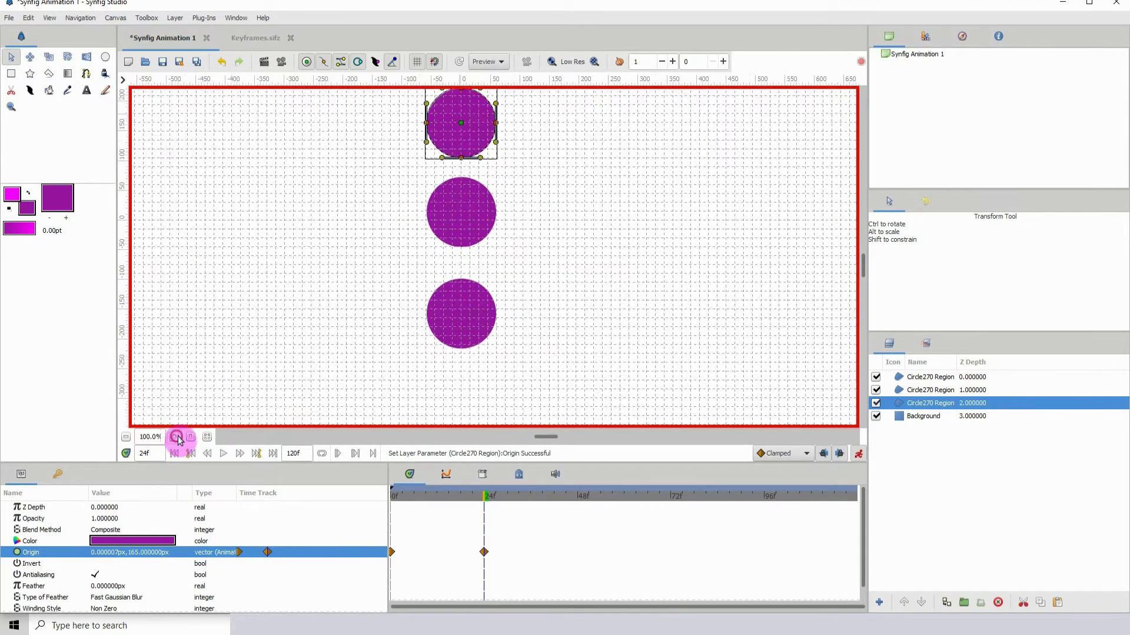
left_click(176, 439)
left_click(175, 439)
left_click(175, 438)
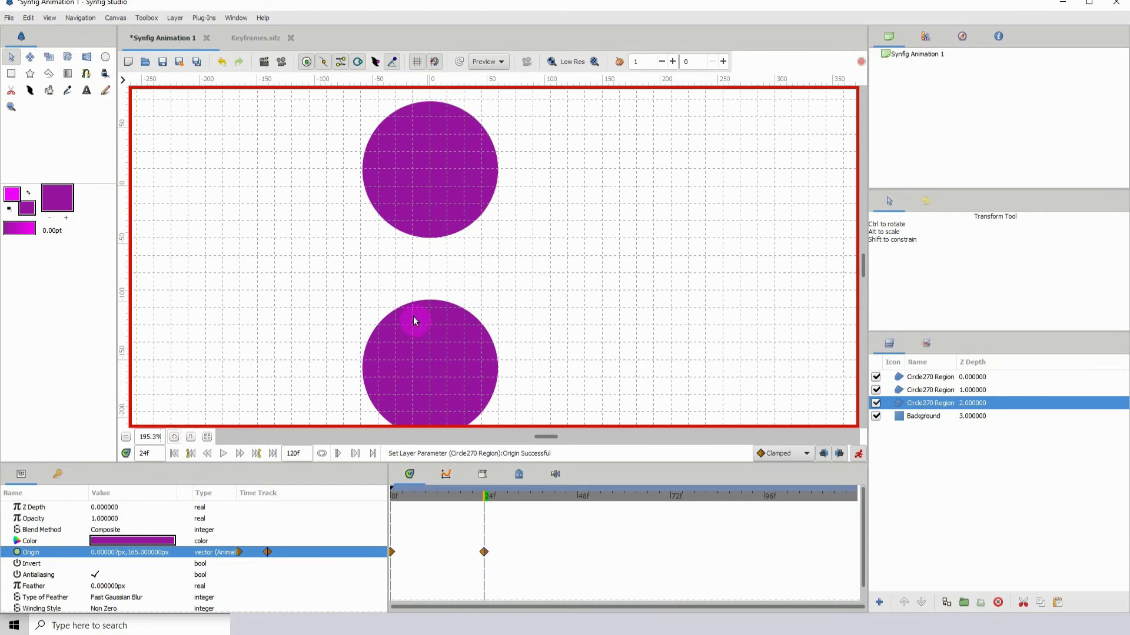
scroll(500, 330, "up", 2)
scroll(503, 297, "down", 3)
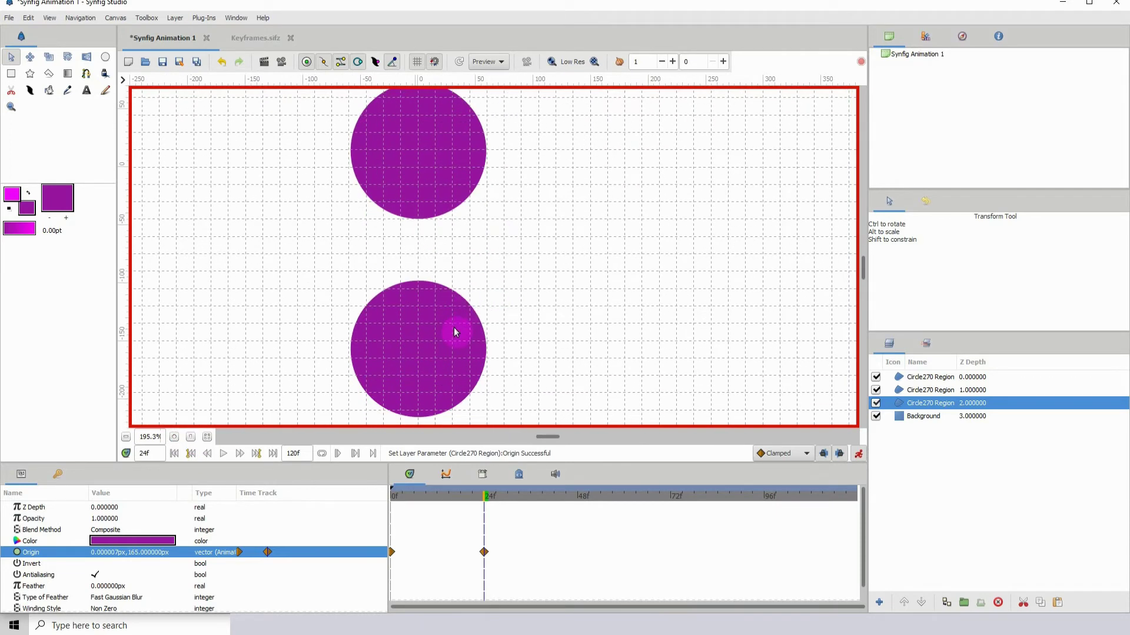
left_click(173, 437)
scroll(510, 369, "down", 1)
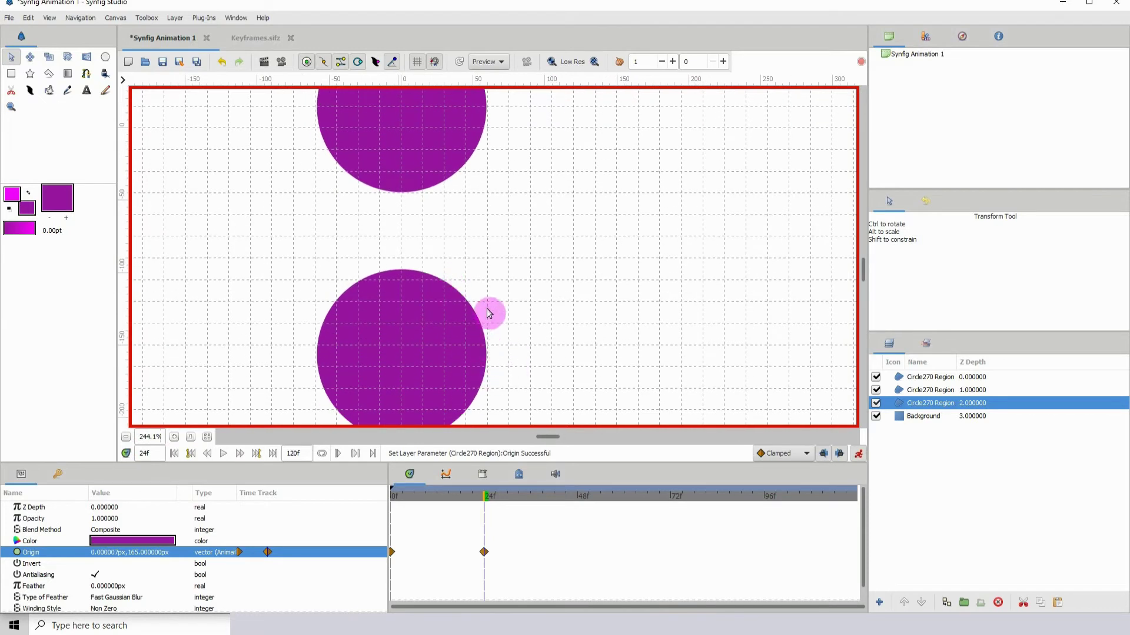
scroll(487, 220, "up", 5)
scroll(488, 220, "up", 4)
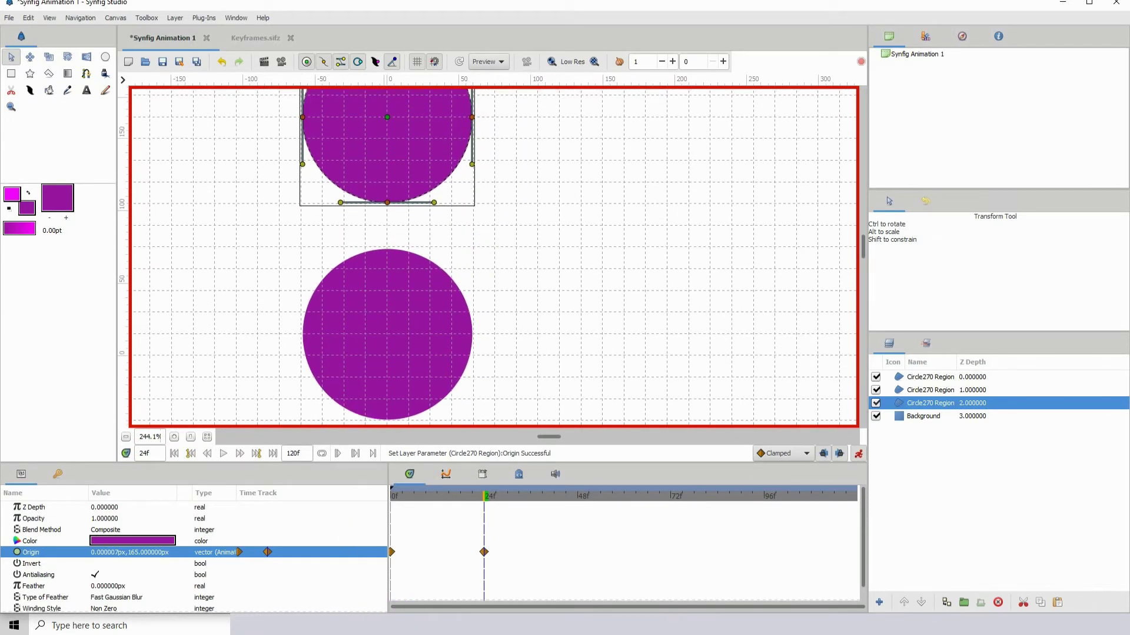
Step: Switch to the Keyframes.sifz project, select the orange Clamped circle to see its waypoints, and display the keyframe list
key("alt+Tab")
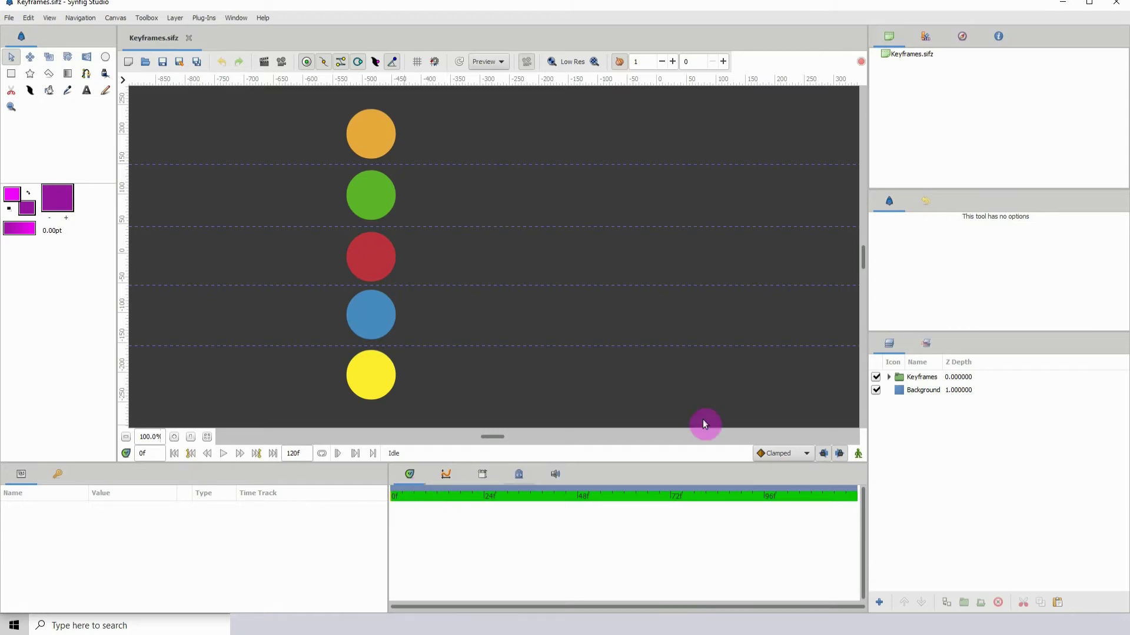
left_click(372, 140)
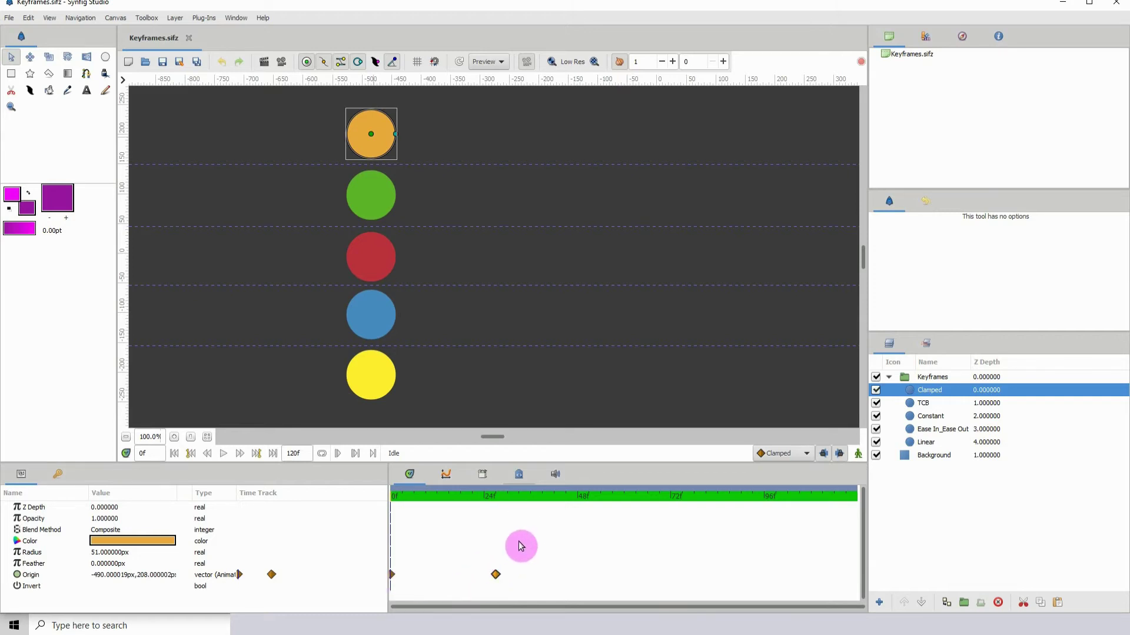
left_click(61, 474)
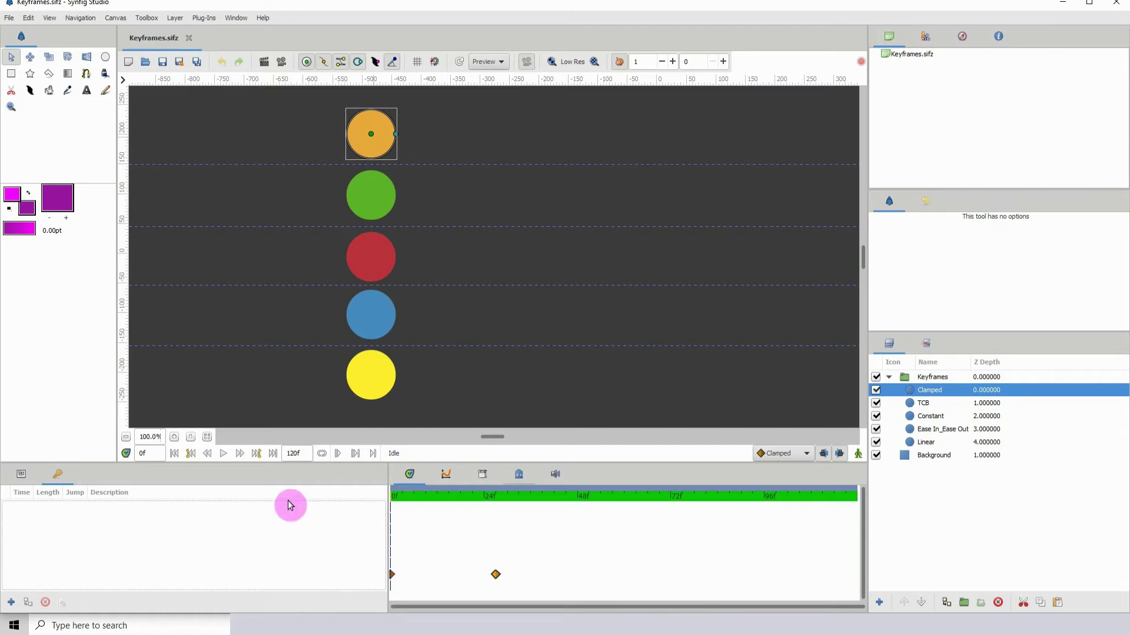
Step: Add a keyframe at frame 27 and change its time to frame 30
left_click(494, 499)
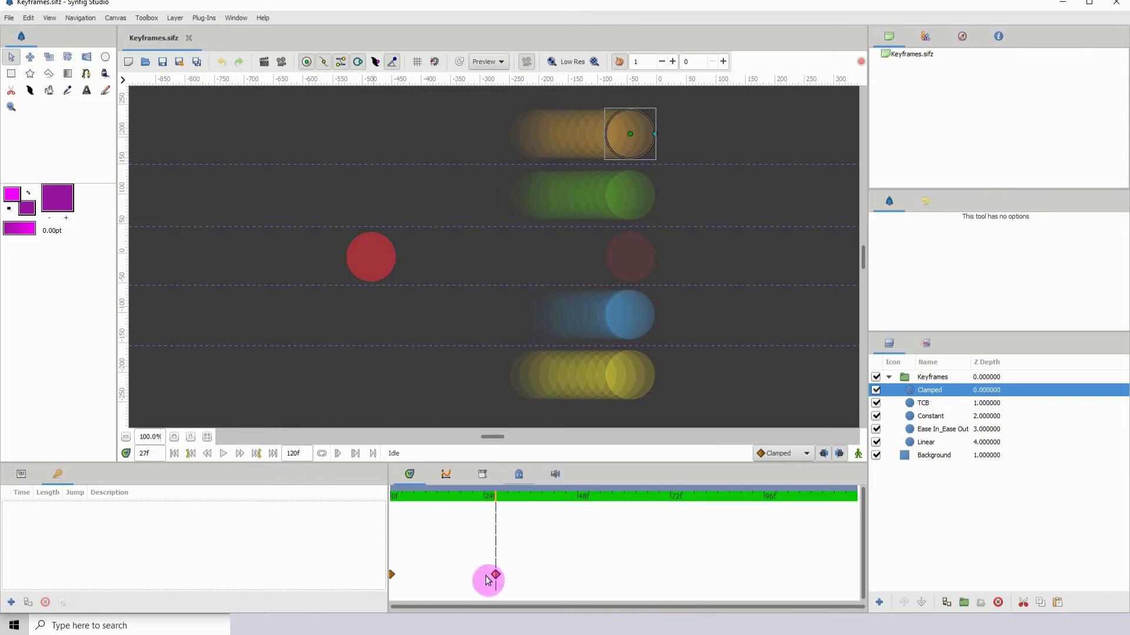
left_click(11, 603)
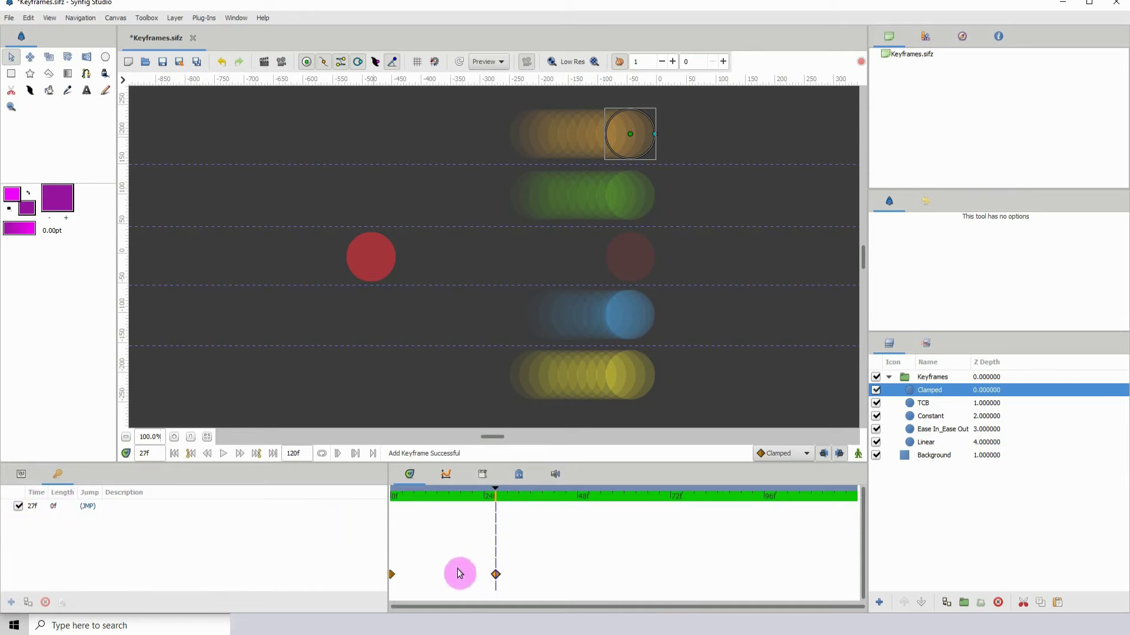
left_click(34, 511)
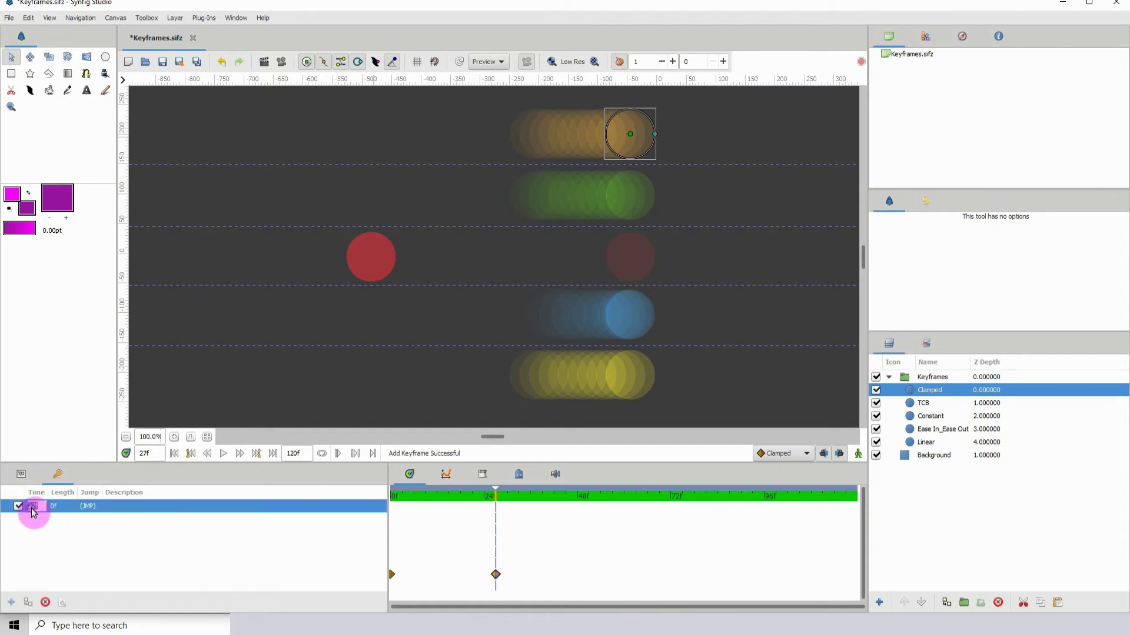
key("Return")
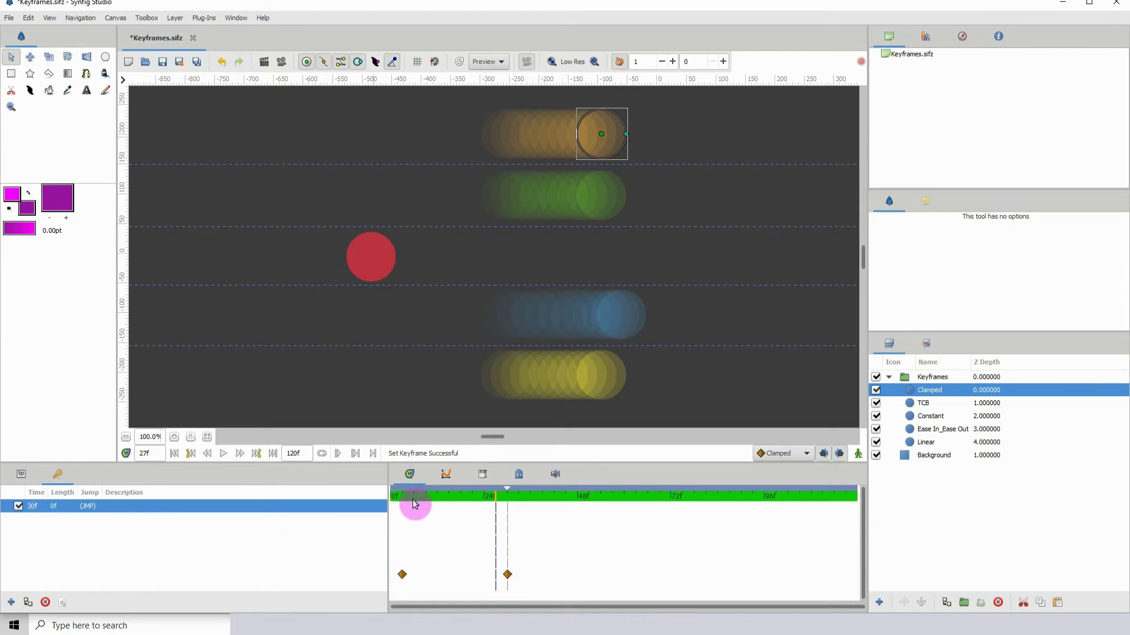
Step: Add another keyframe at frame 3 and change its time to frame 7
left_click_drag(412, 501, 402, 496)
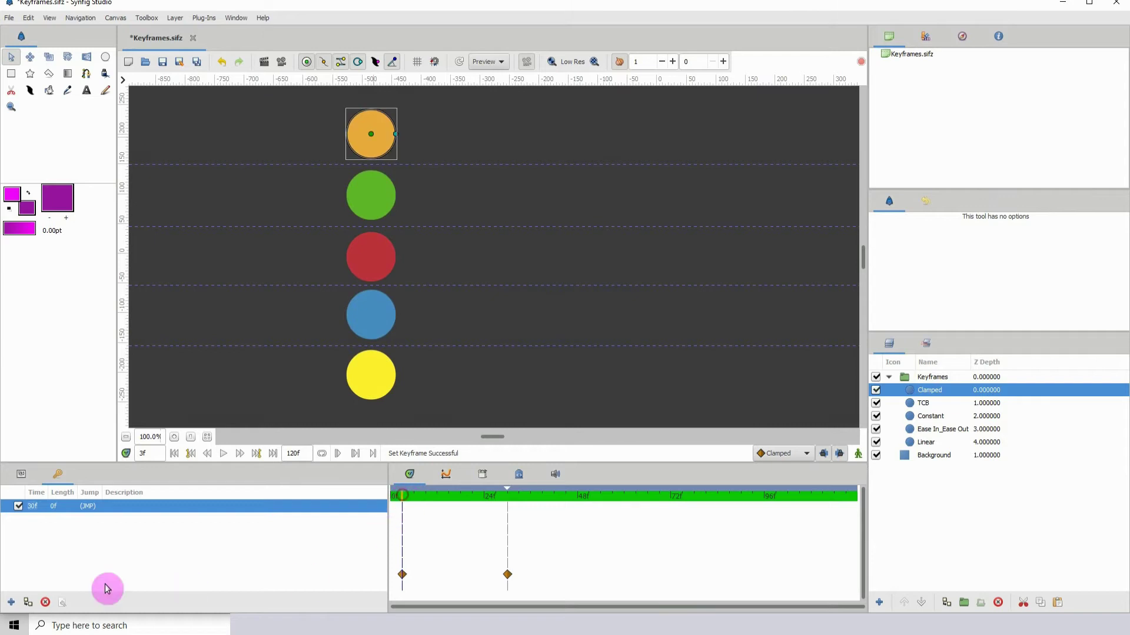
left_click(11, 603)
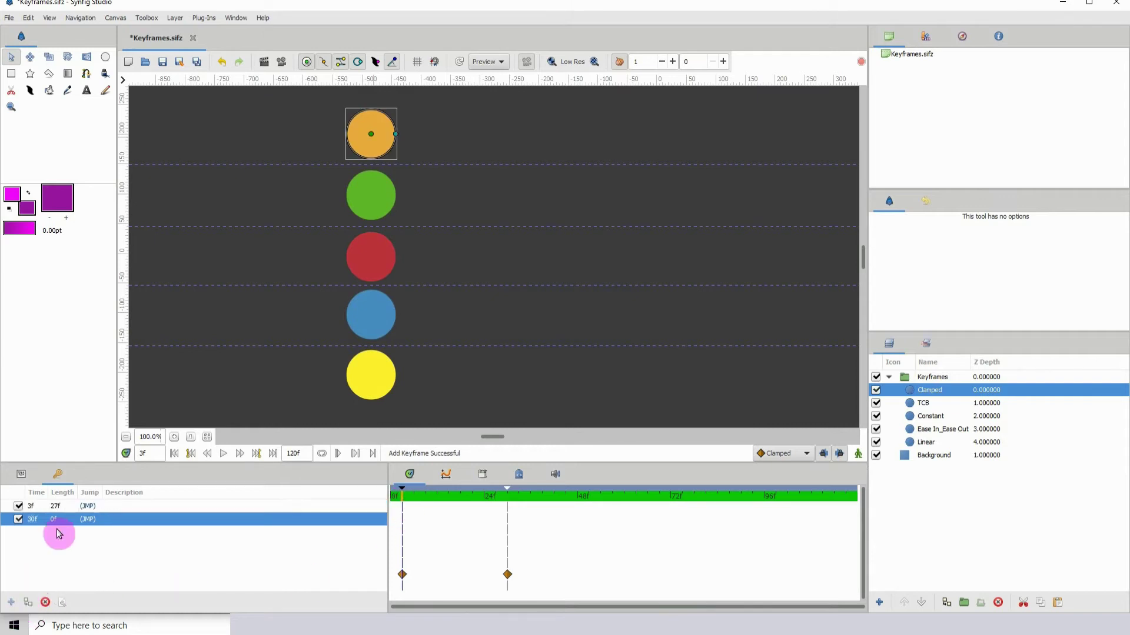
left_click(33, 507)
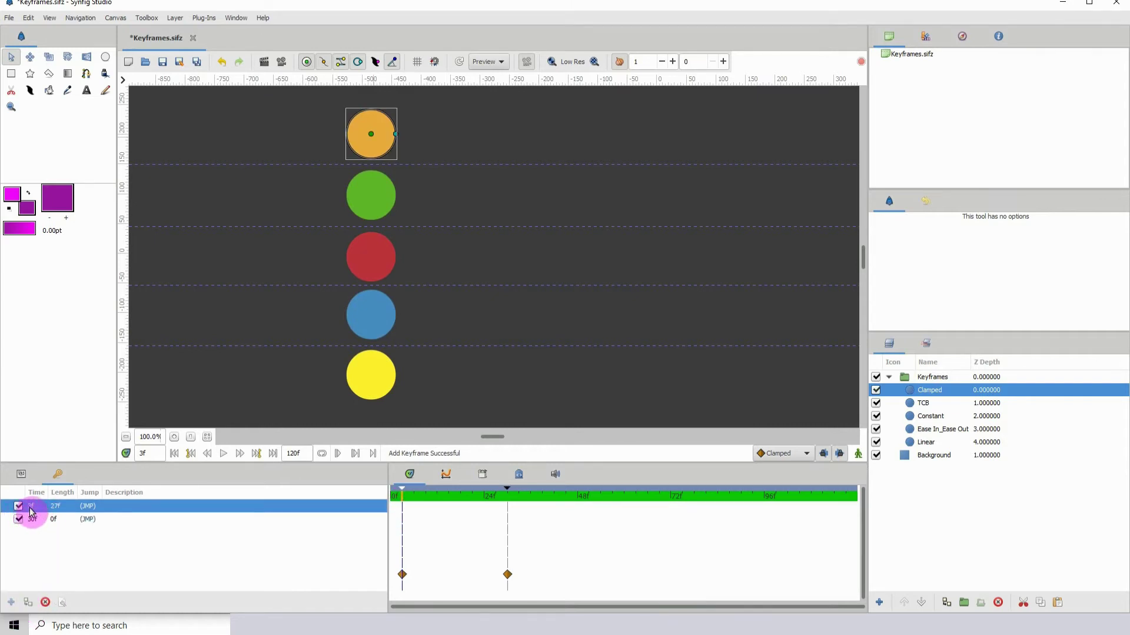
left_click(32, 509)
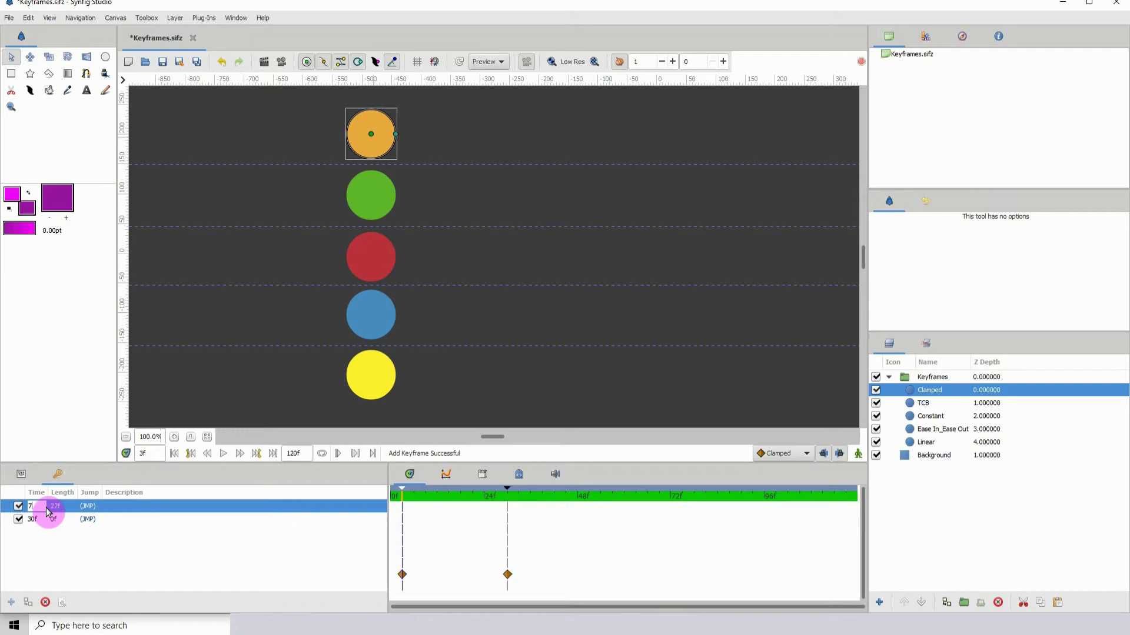
key("Return")
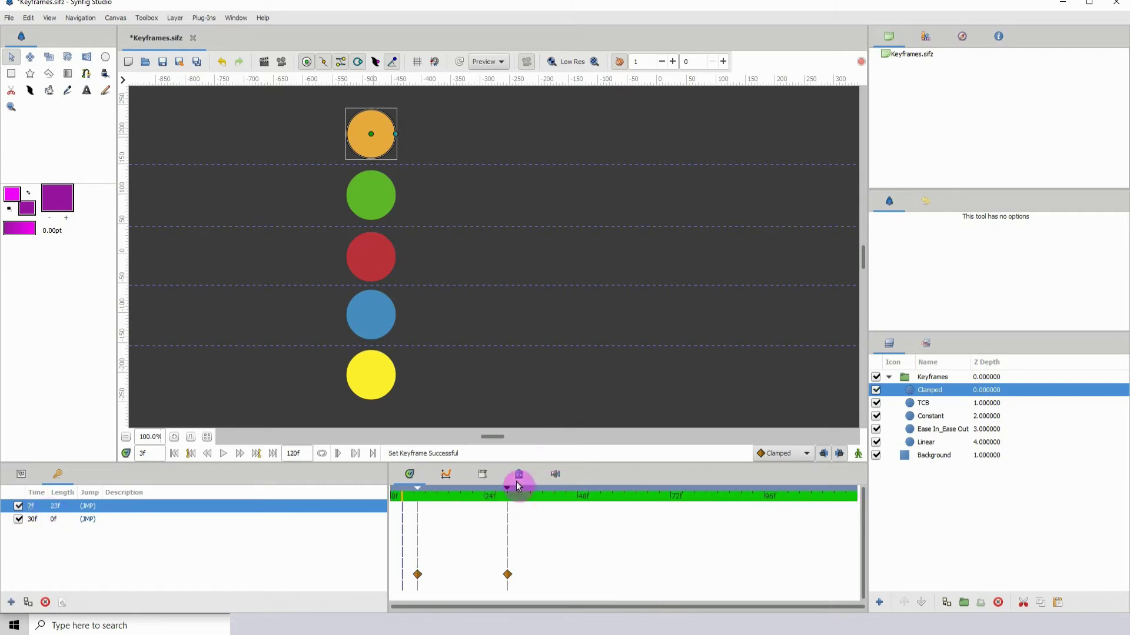
Step: Preview the retimed motion at frame 13, and undo all the keyframe additions and time changes
left_click(442, 499)
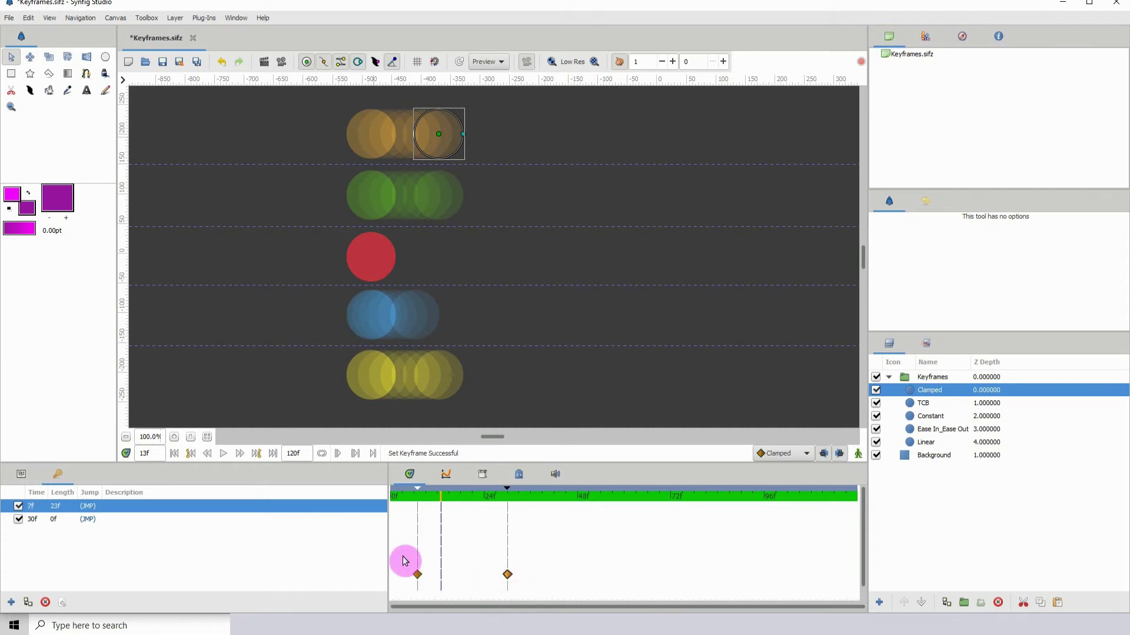
left_click_drag(403, 557, 402, 556)
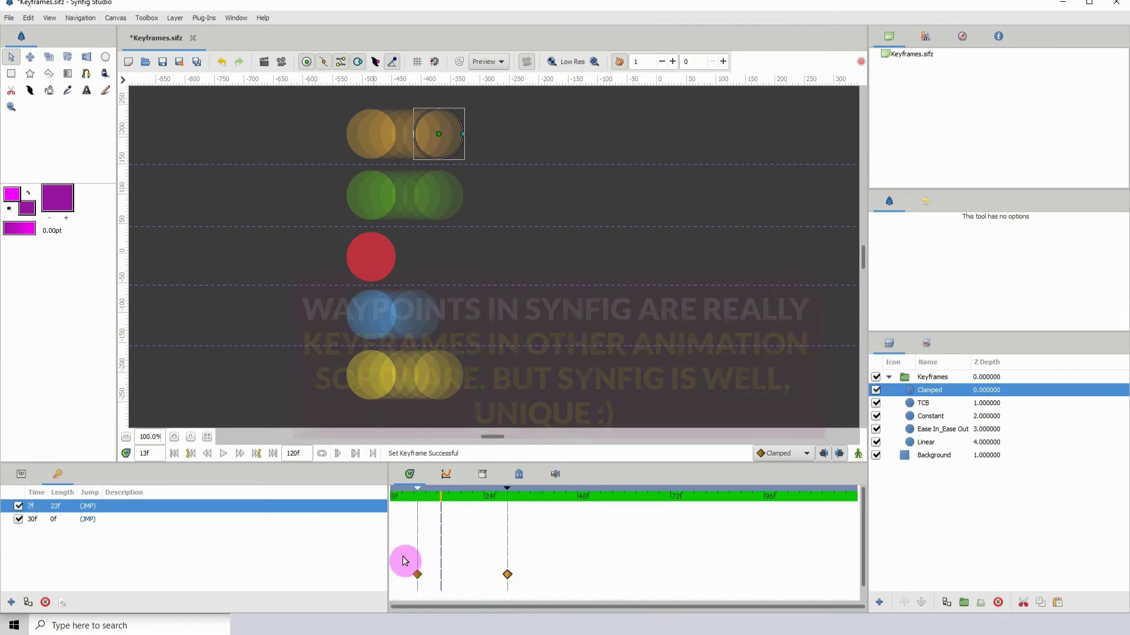
left_click(223, 62)
left_click(223, 62)
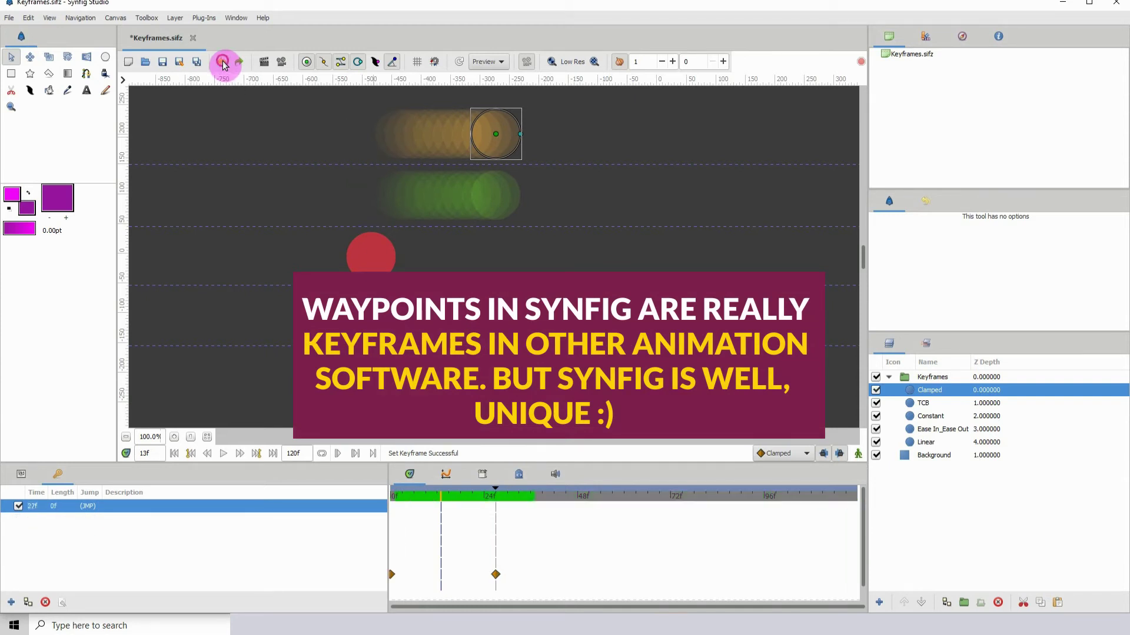
left_click(223, 63)
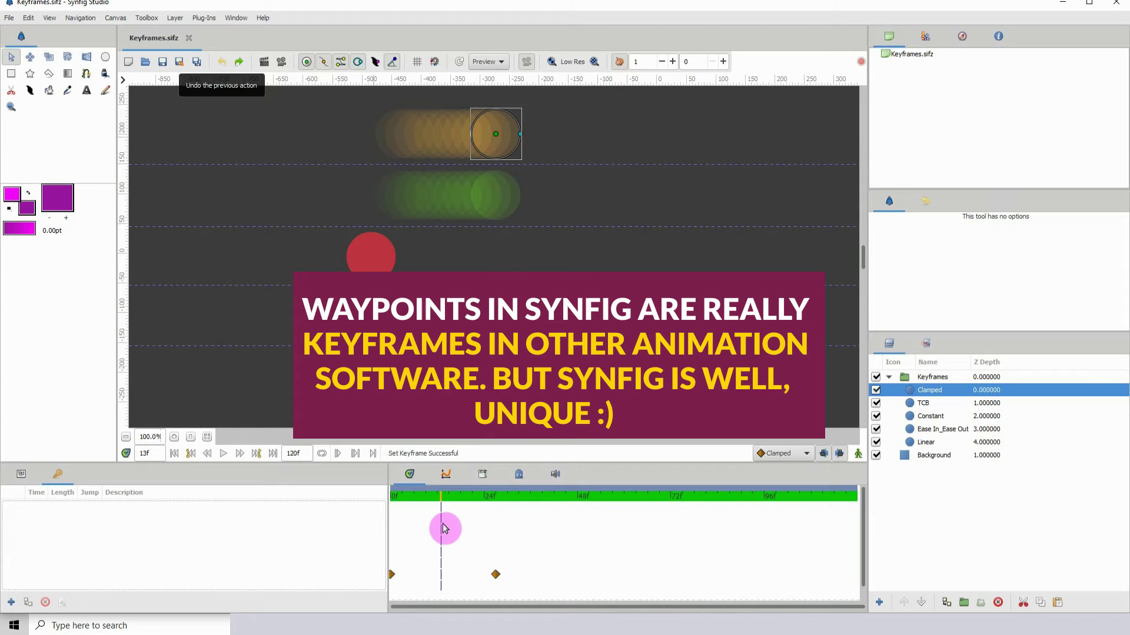
Step: Scrub the timeline between frames 0 and 27 to compare how the five circles move with their different interpolations
left_click(400, 496)
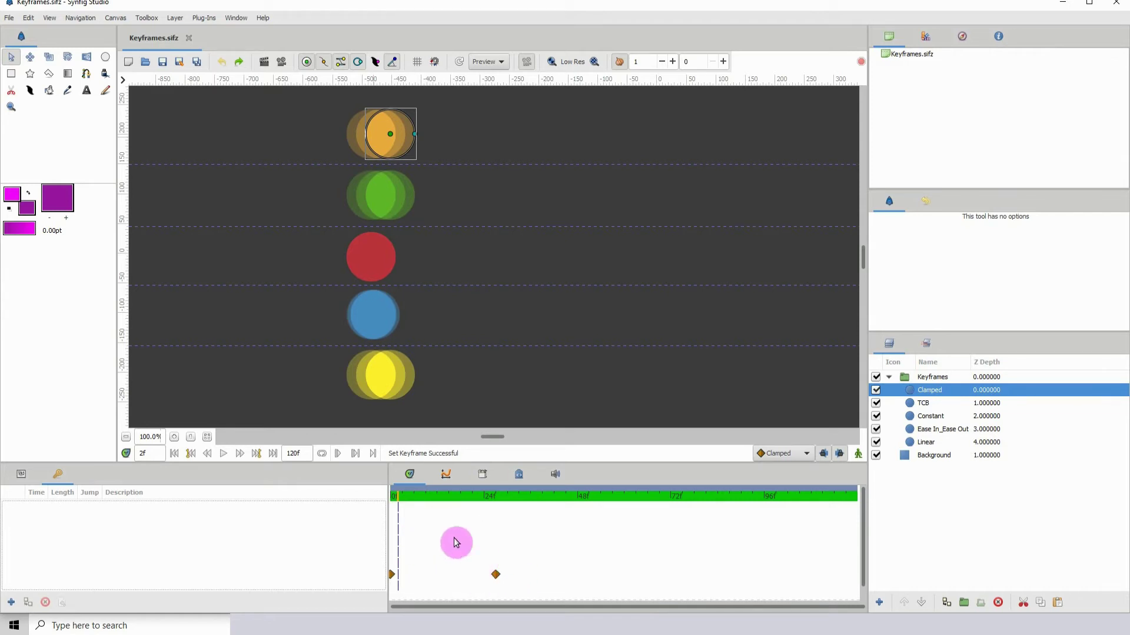
left_click_drag(409, 499, 387, 494)
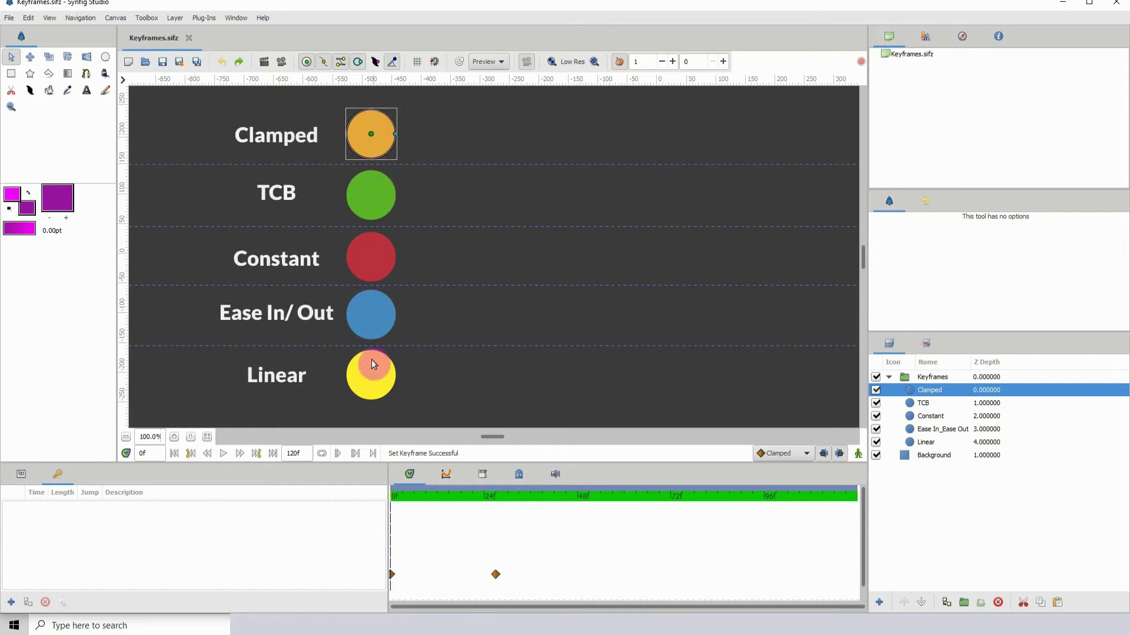
left_click(497, 501)
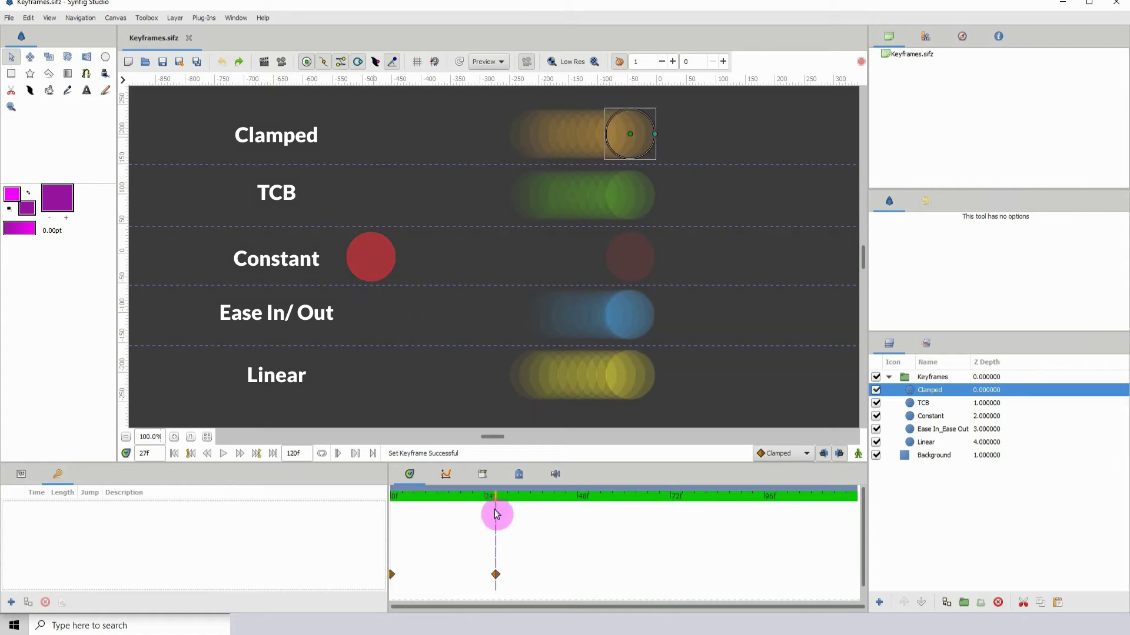
left_click_drag(474, 497, 392, 495)
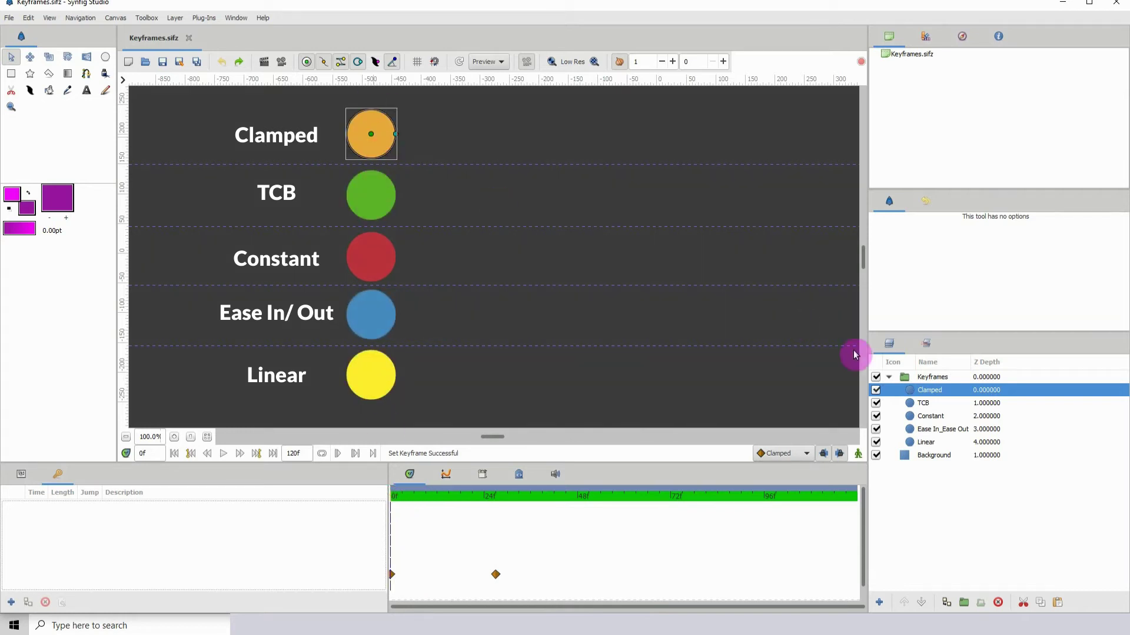
Step: Review the default interpolation options and compare the circles' spacing at frame 3, leaving the default at Clamped
left_click(795, 453)
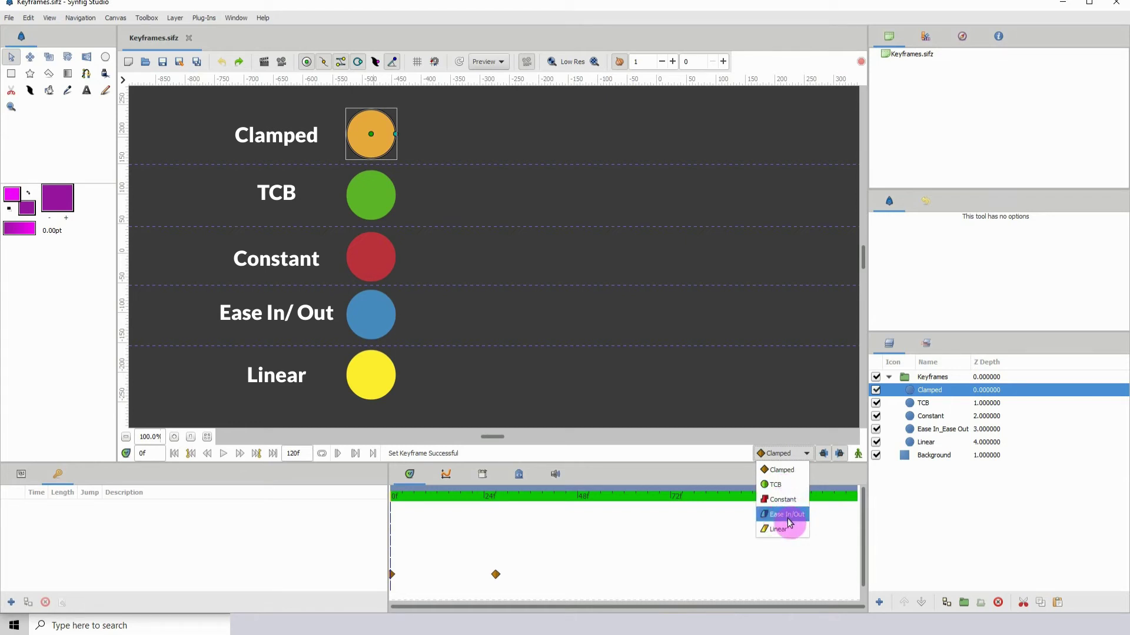
left_click(669, 542)
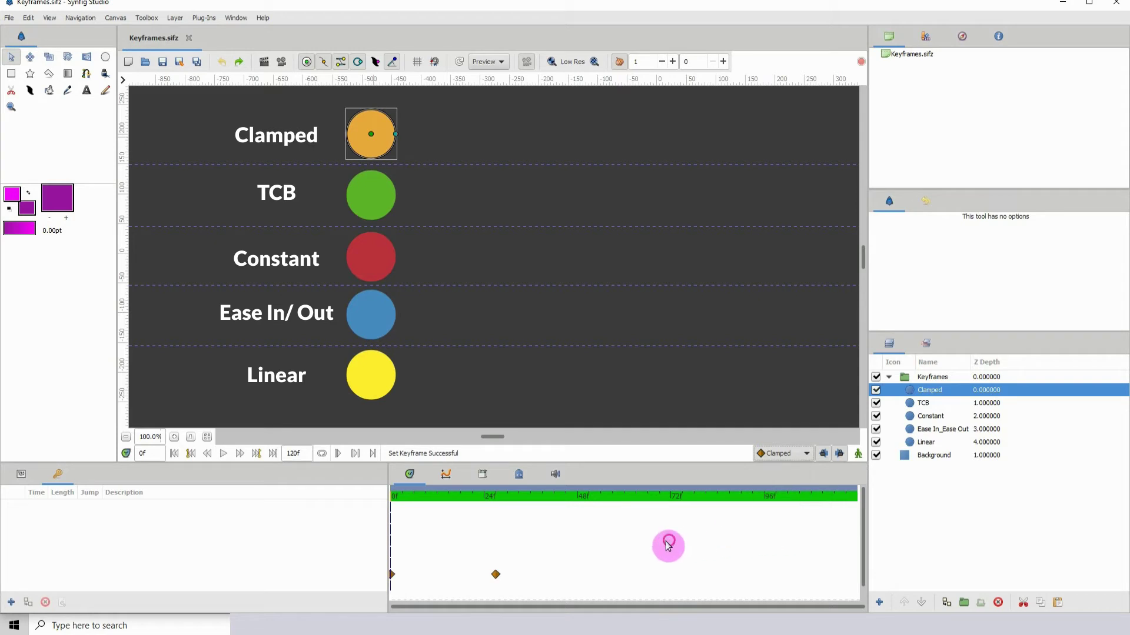
mouse_move(401, 499)
left_mouse_down()
mouse_move(487, 510)
mouse_move(390, 506)
mouse_move(403, 507)
left_mouse_up()
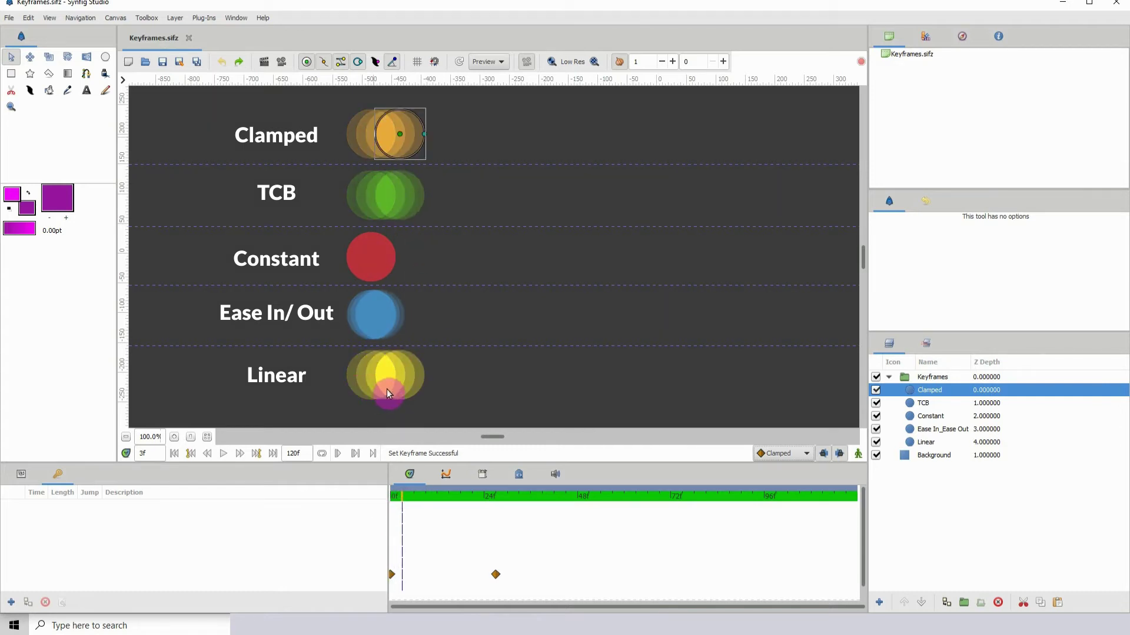
left_click(752, 454)
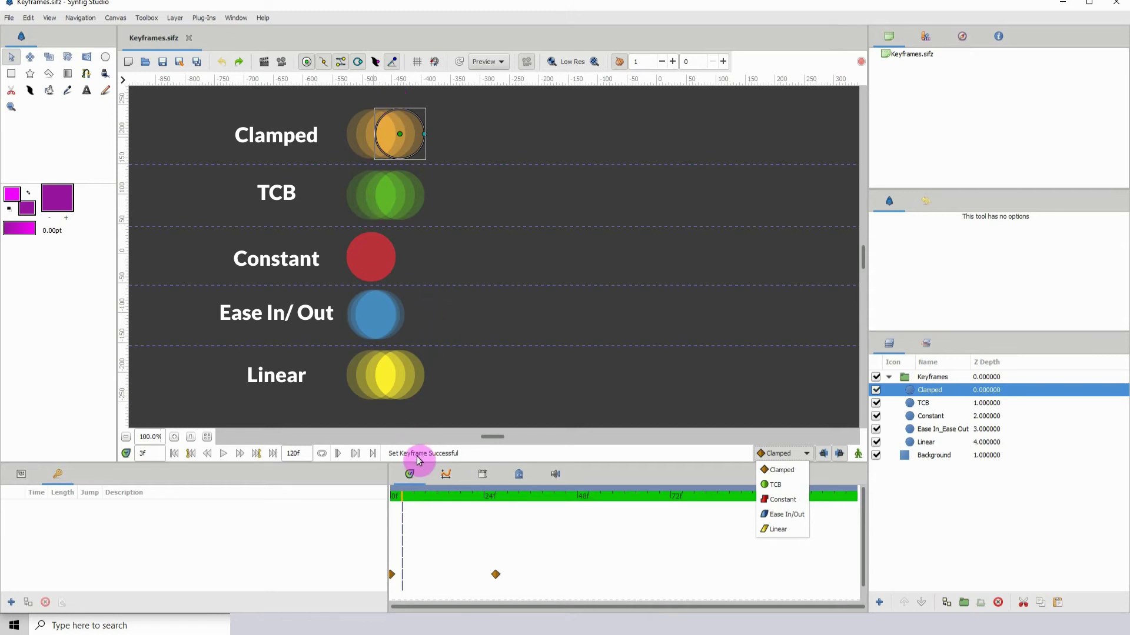
Step: Return to the start of the timeline and advance frame by frame to frame 3, comparing the circles' spacing
left_click_drag(417, 500, 386, 500)
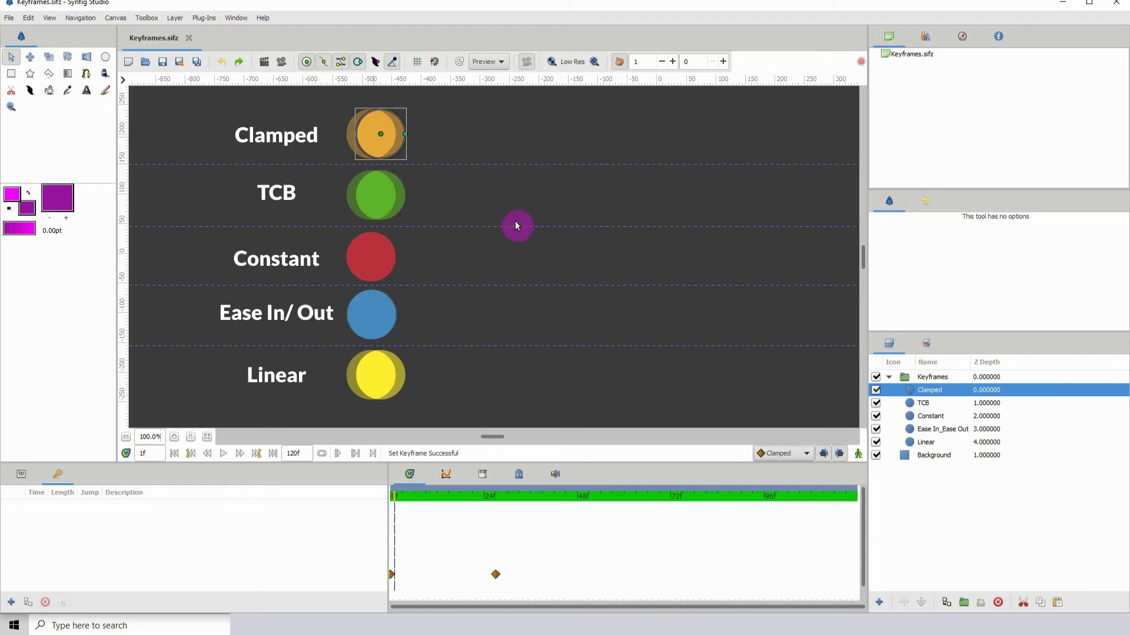
key("ctrl+period")
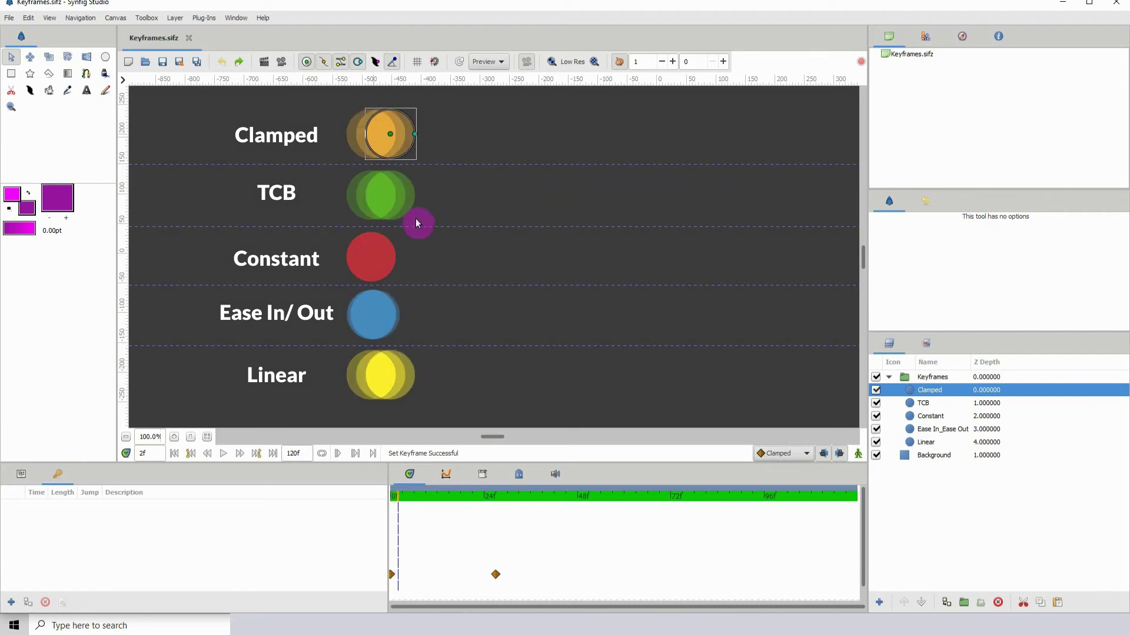
key("ctrl+period")
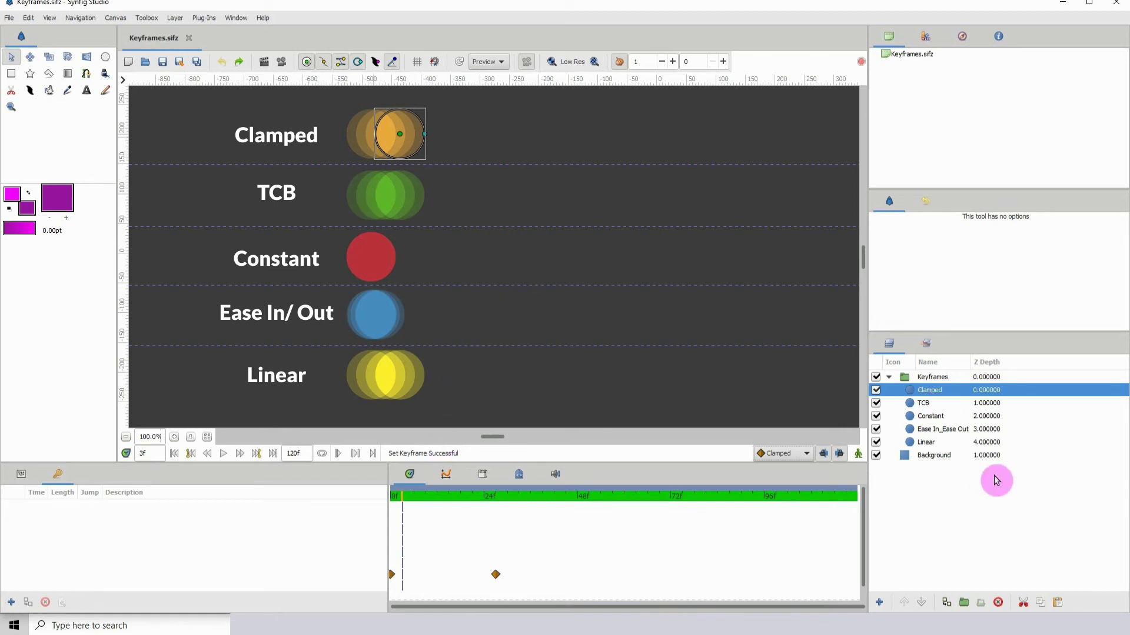
Step: Select the Background layer, place a vertical guide at the circles' leading edge at frame 3, and remove that guide
left_click(928, 456)
left_click_drag(128, 340, 404, 361)
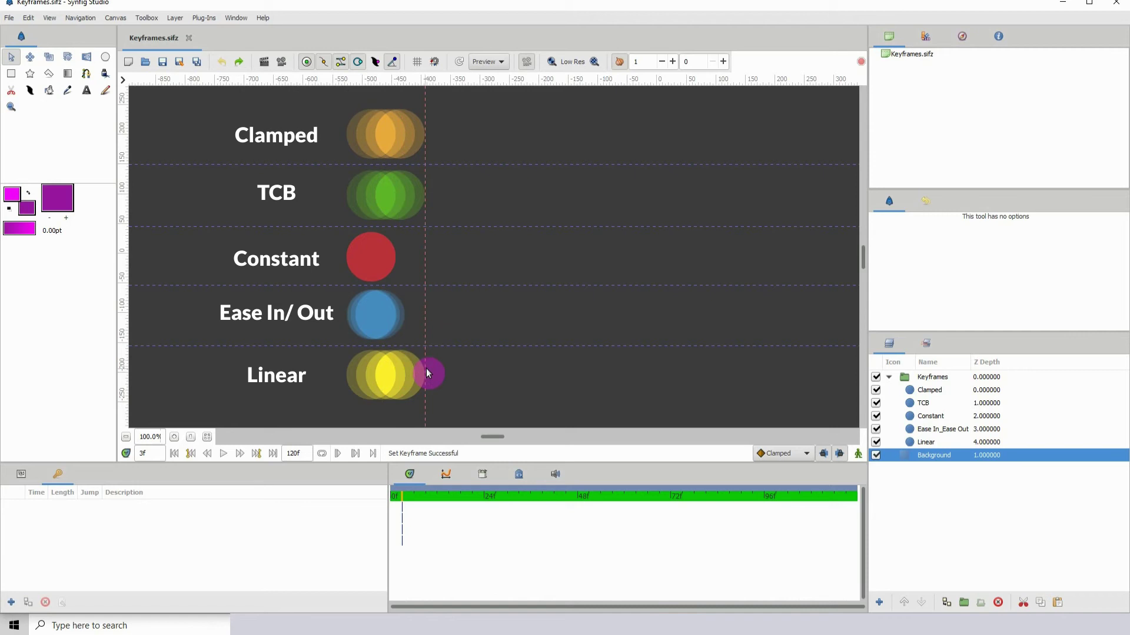
left_click_drag(233, 373, 75, 368)
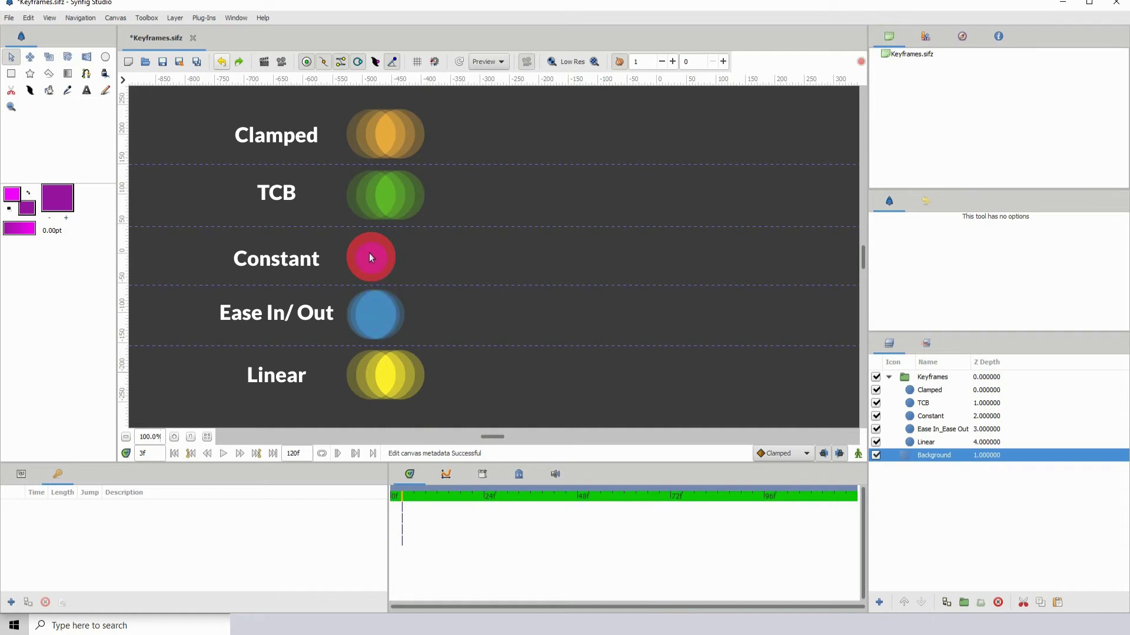
Step: Select the Constant layer and scrub between frames 0 and 8 to examine how its circle behaves
left_click(921, 416)
left_click_drag(400, 499, 422, 506)
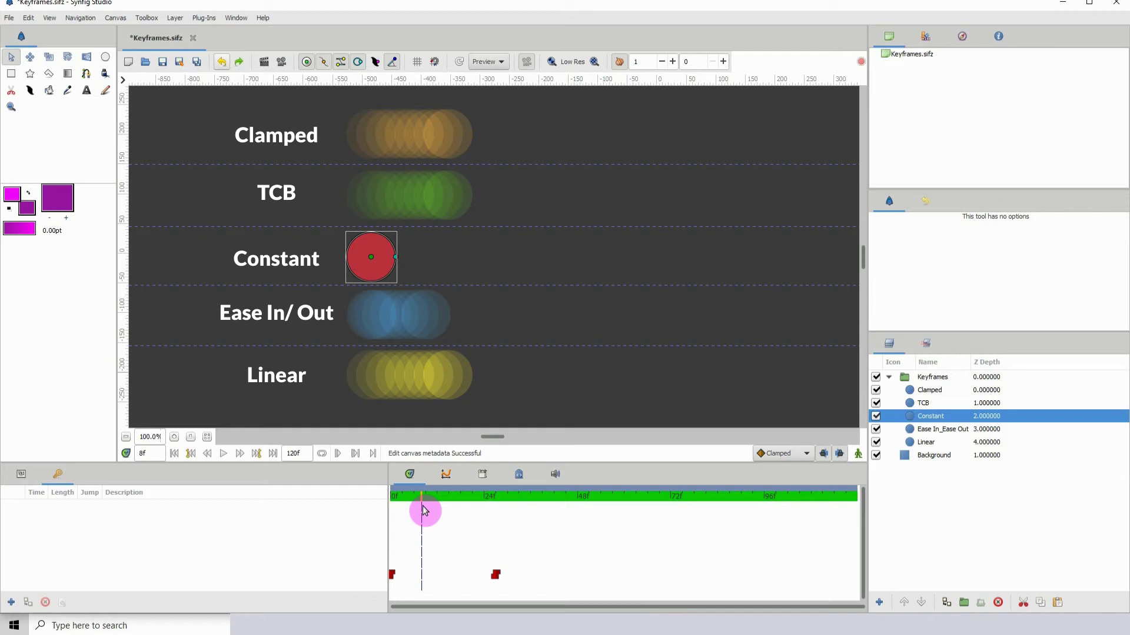
left_click_drag(416, 509, 392, 509)
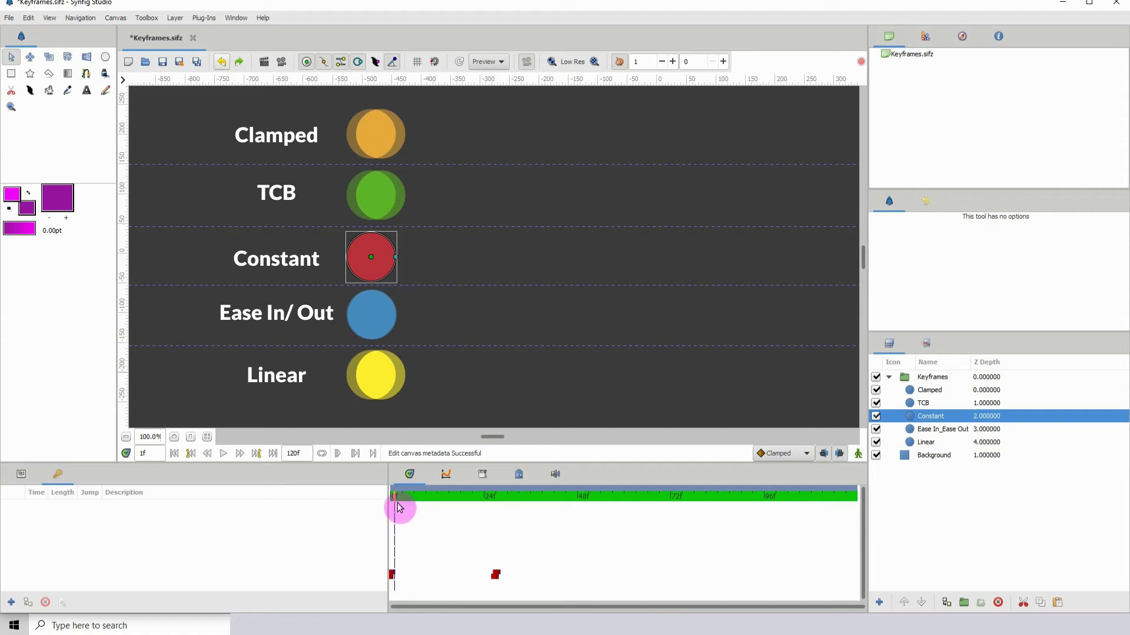
left_click(392, 505)
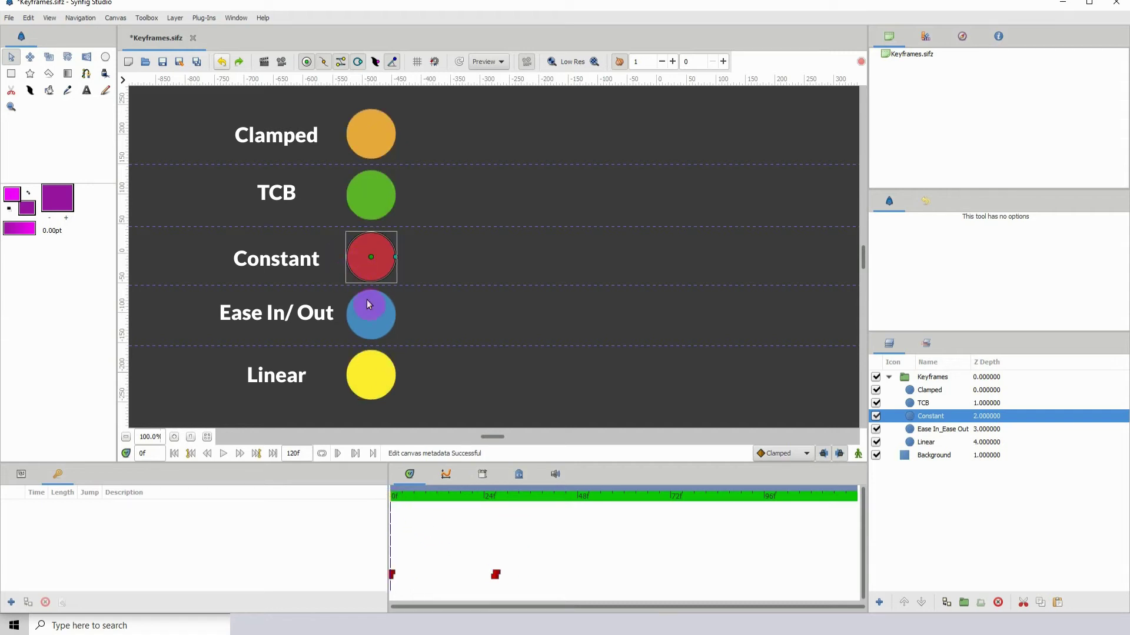
Step: Scrub the timeline between frames 0 and 18 to compare the Ease In/Out circle's acceleration with the other circles
mouse_move(430, 495)
left_mouse_down()
mouse_move(416, 512)
mouse_move(454, 517)
mouse_move(429, 522)
mouse_move(510, 518)
mouse_move(500, 514)
mouse_move(521, 500)
mouse_move(388, 514)
mouse_move(457, 522)
mouse_move(423, 522)
mouse_move(419, 495)
mouse_move(471, 499)
mouse_move(447, 504)
left_mouse_up()
left_click(649, 265)
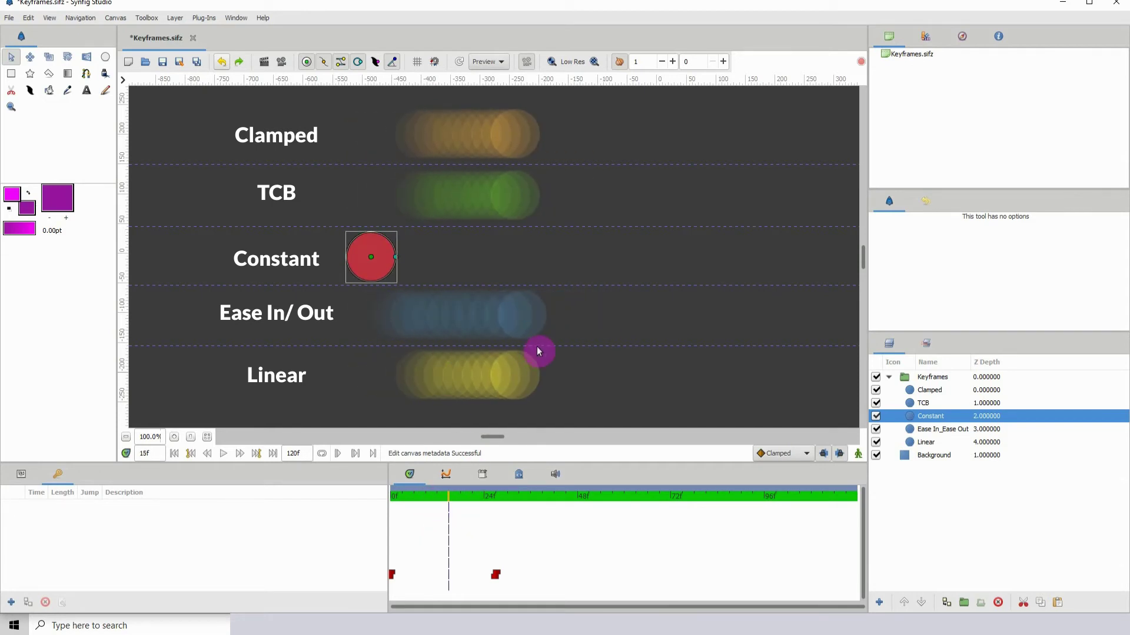
left_click(418, 497)
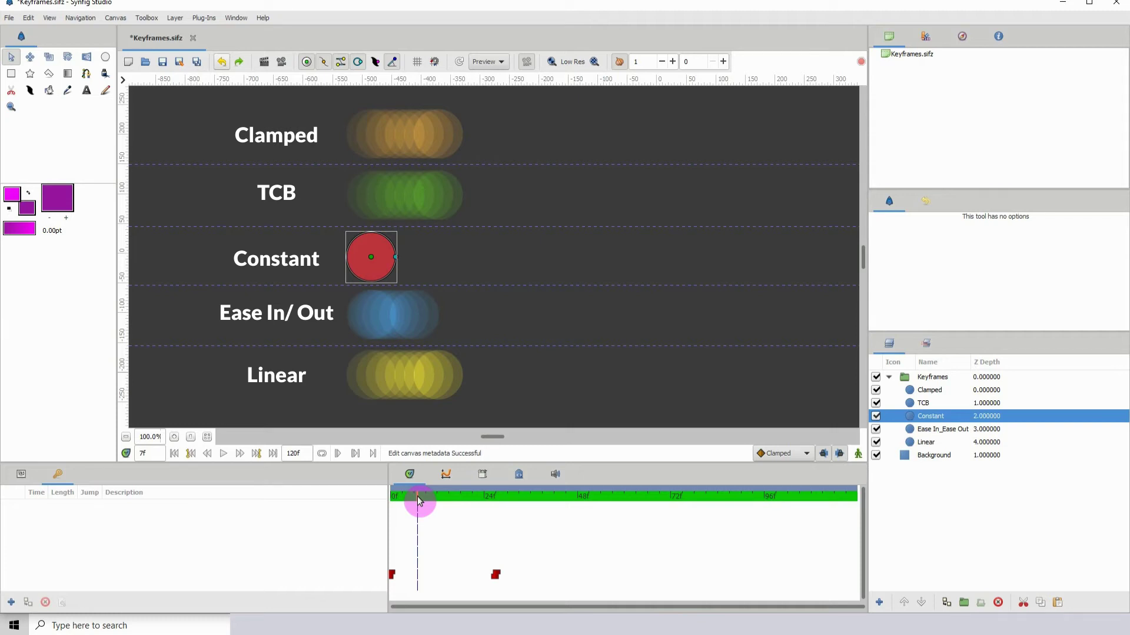
left_click_drag(418, 496, 397, 497)
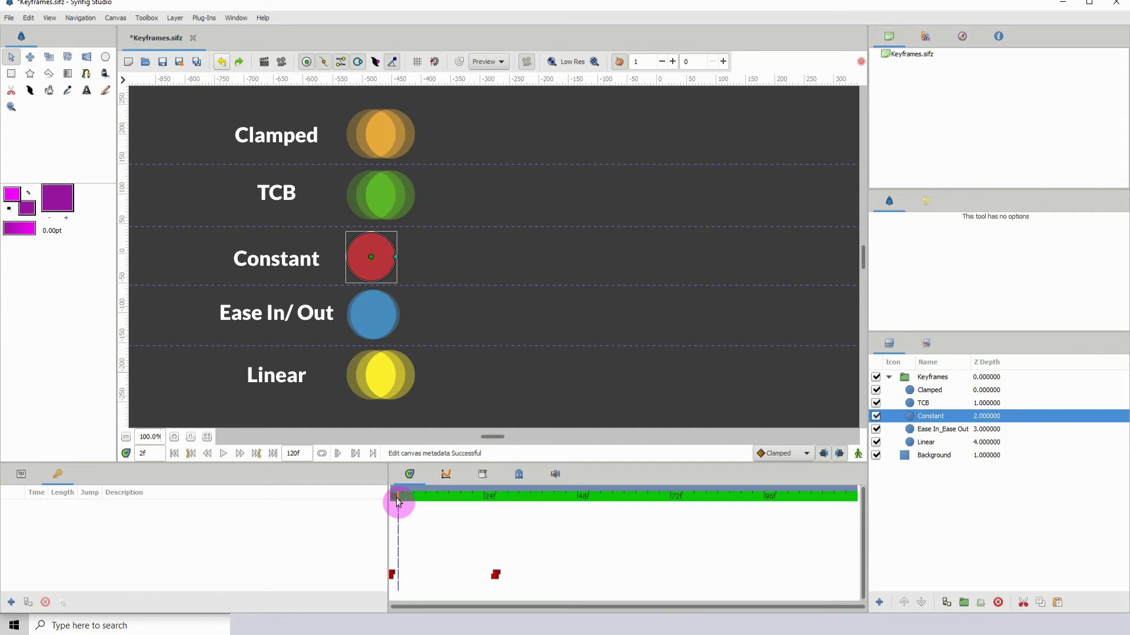
left_click_drag(396, 497, 395, 499)
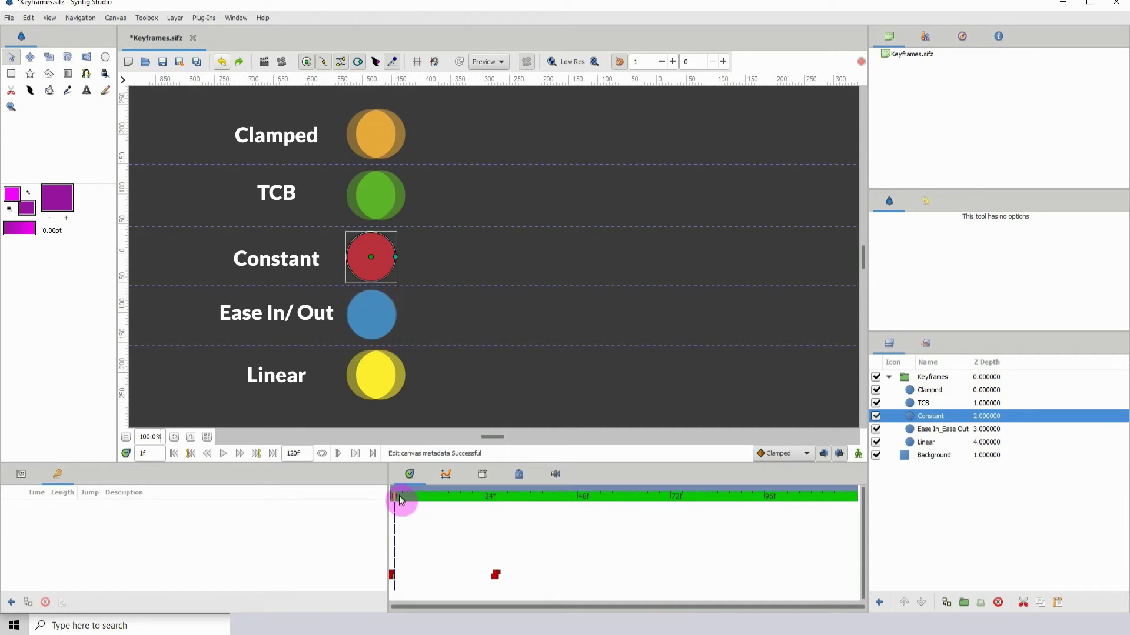
left_click(399, 495)
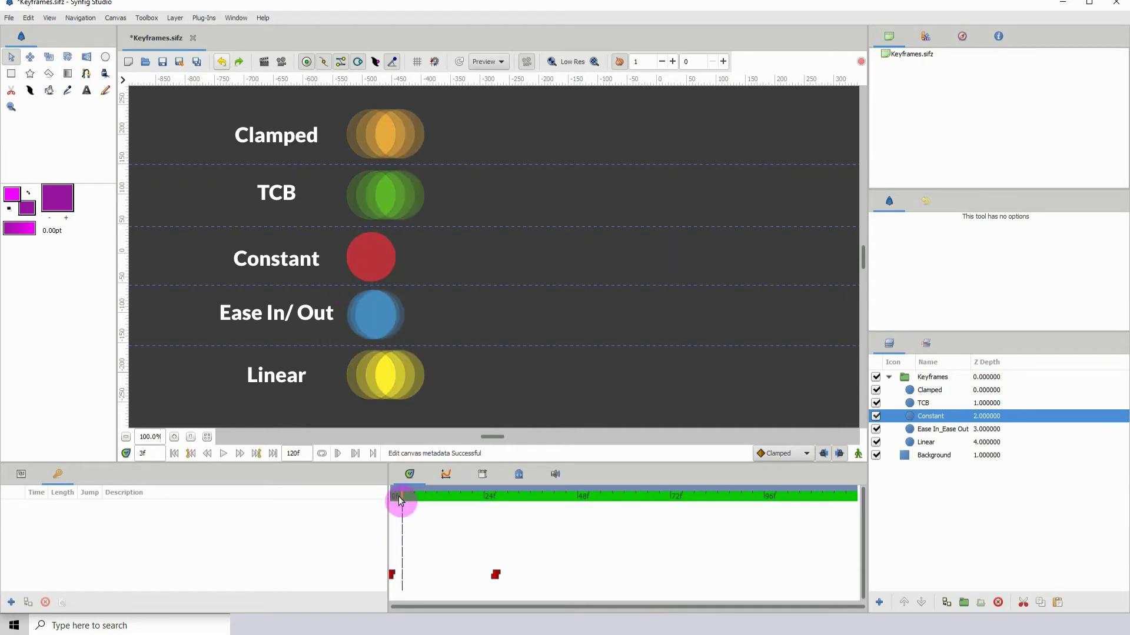
left_click_drag(396, 496, 460, 546)
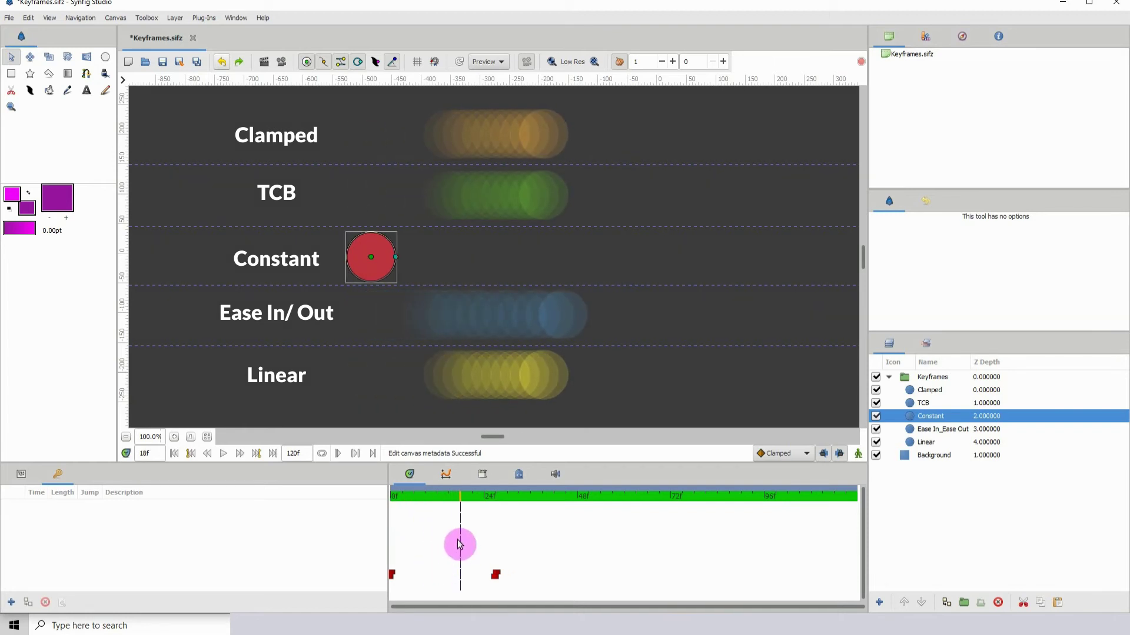
left_click_drag(478, 482, 391, 509)
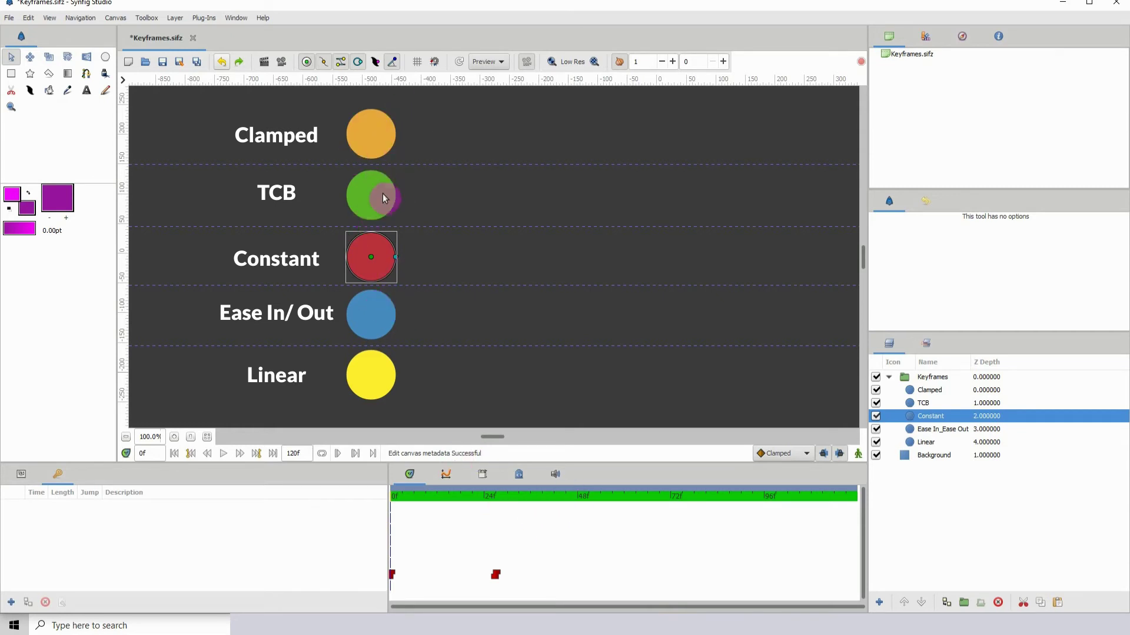
Step: Review the default interpolation options and compare the circles at frames 10 and 11, leaving the default at Clamped
left_click(766, 454)
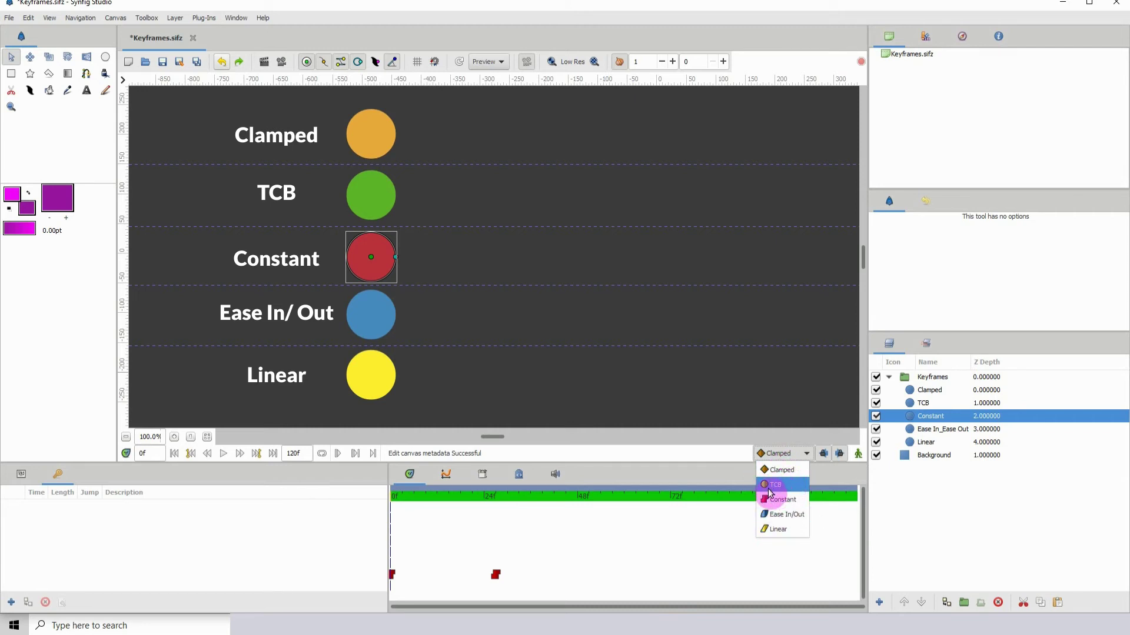
left_click(756, 456)
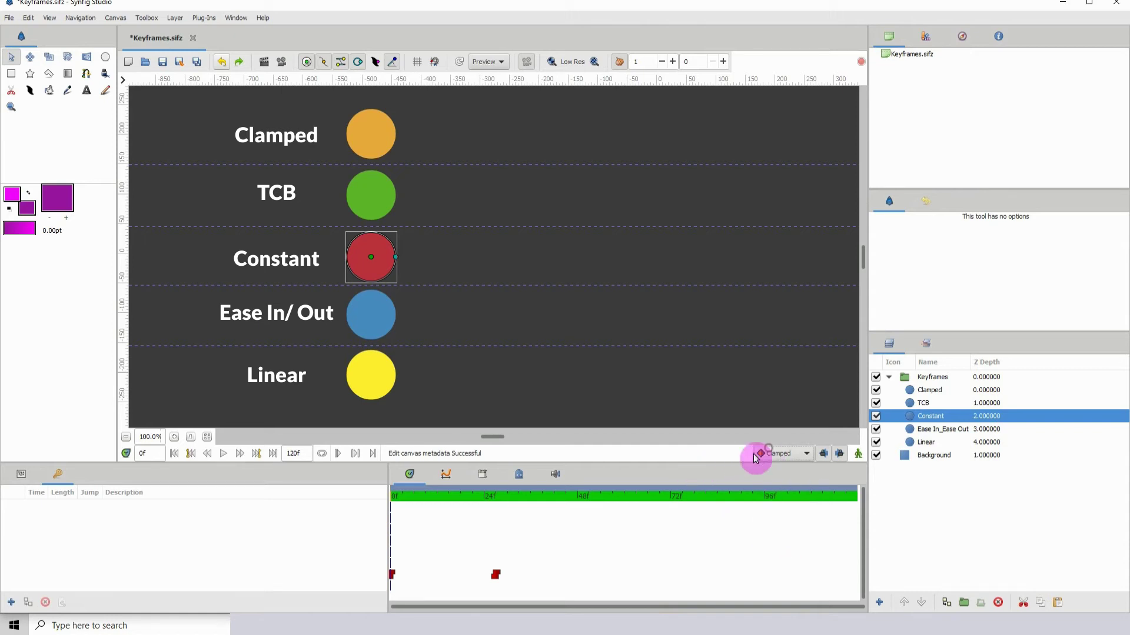
left_click_drag(415, 499, 429, 518)
left_click(632, 66)
left_click(620, 61)
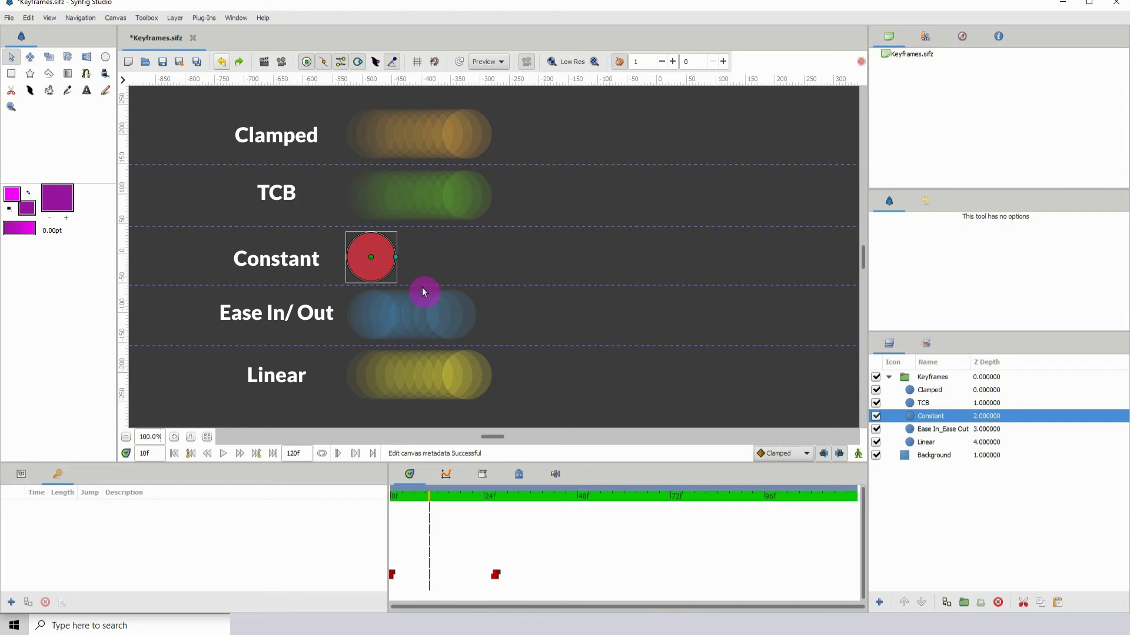
left_click(433, 498)
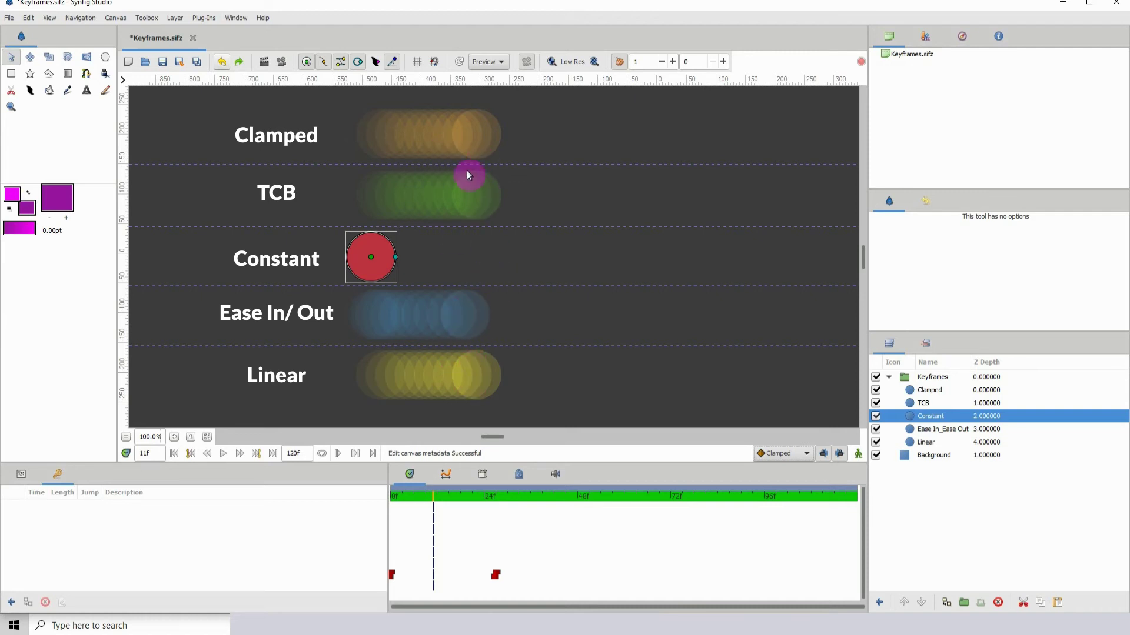
left_click(781, 462)
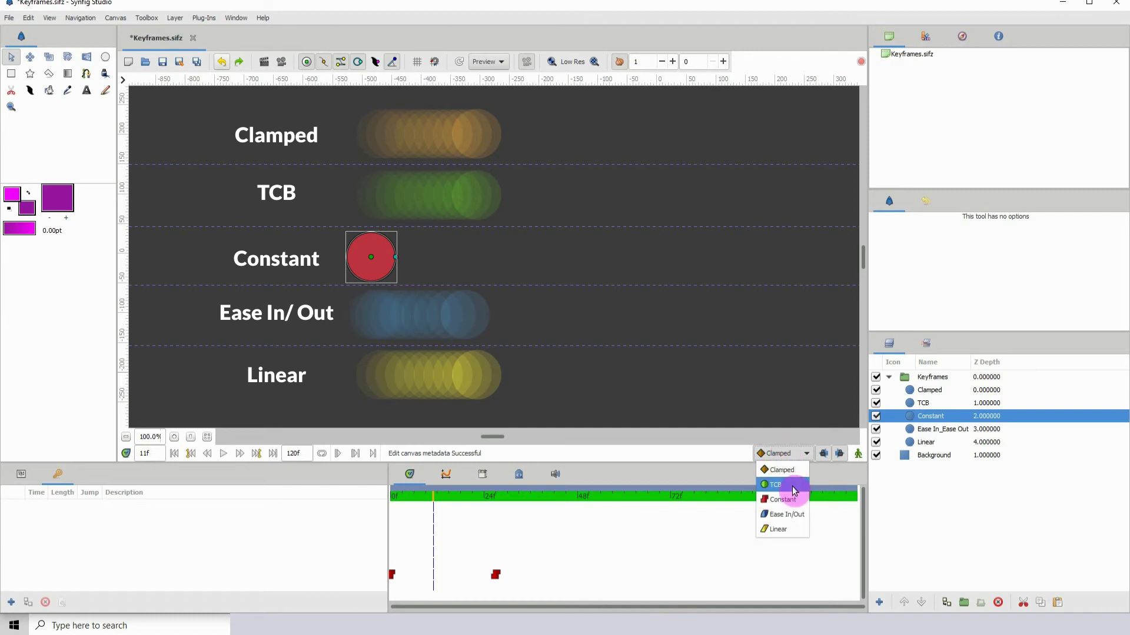
left_click(595, 474)
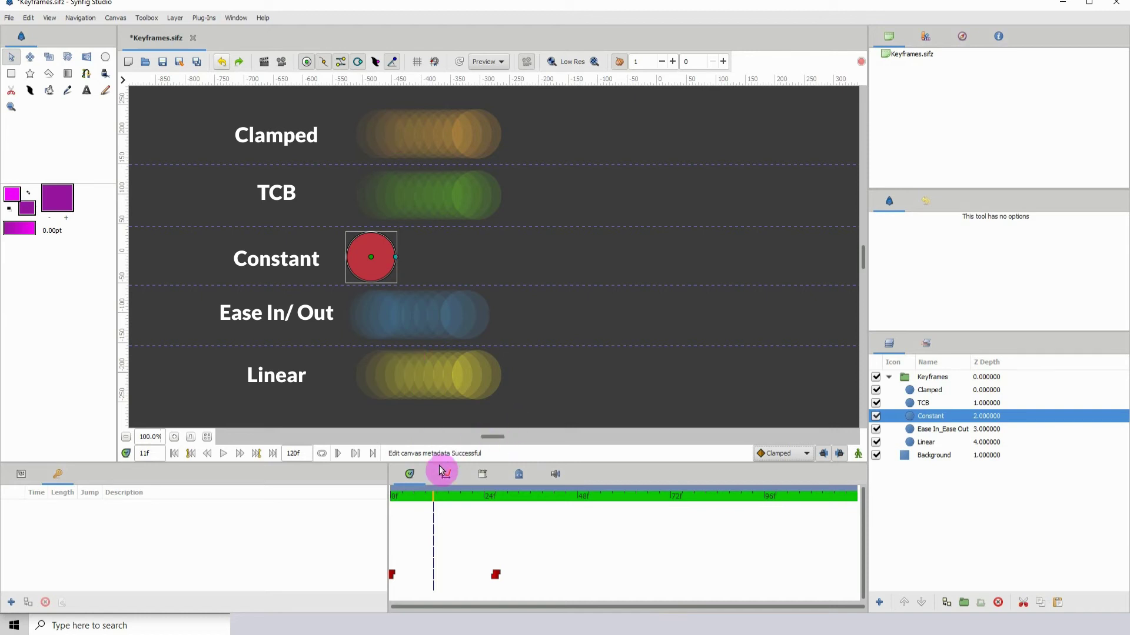
Step: Open the Constant circle's waypoint at frame 27 in the Waypoint Editor and move the dialog clear of the circles
right_click(495, 575)
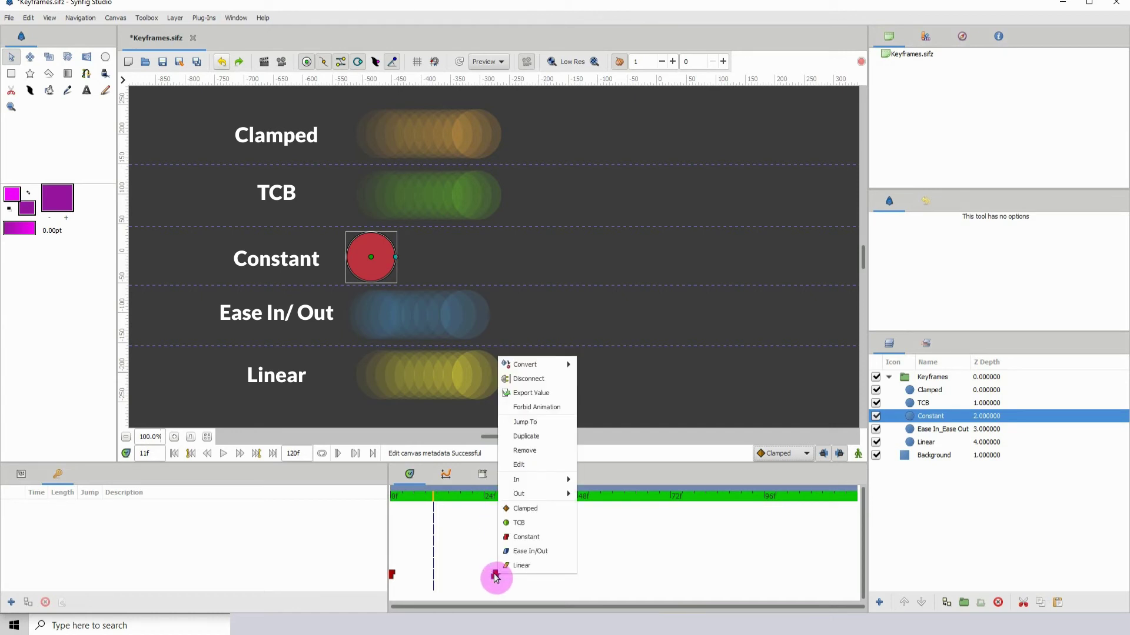
left_click(495, 576)
right_click(495, 578)
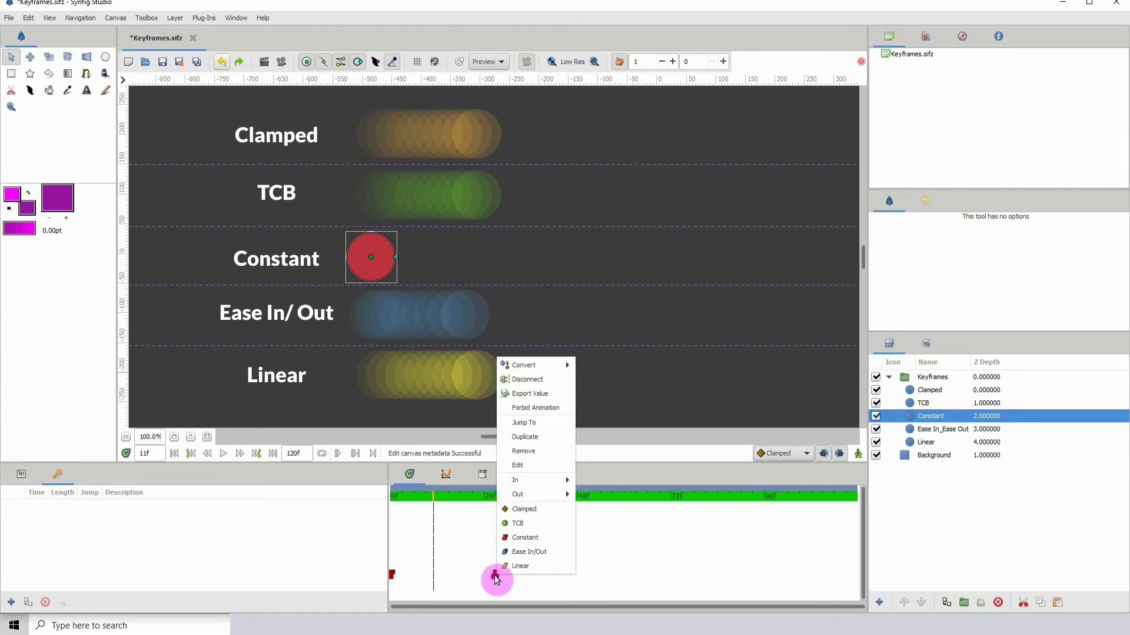
left_click(519, 465)
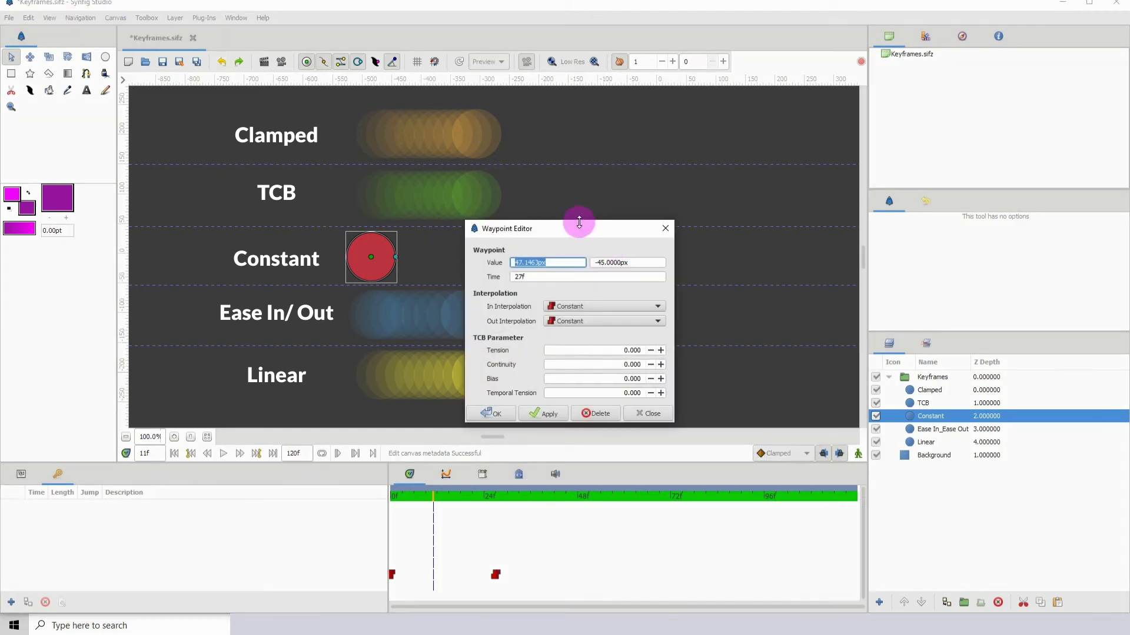
left_click_drag(568, 234, 698, 134)
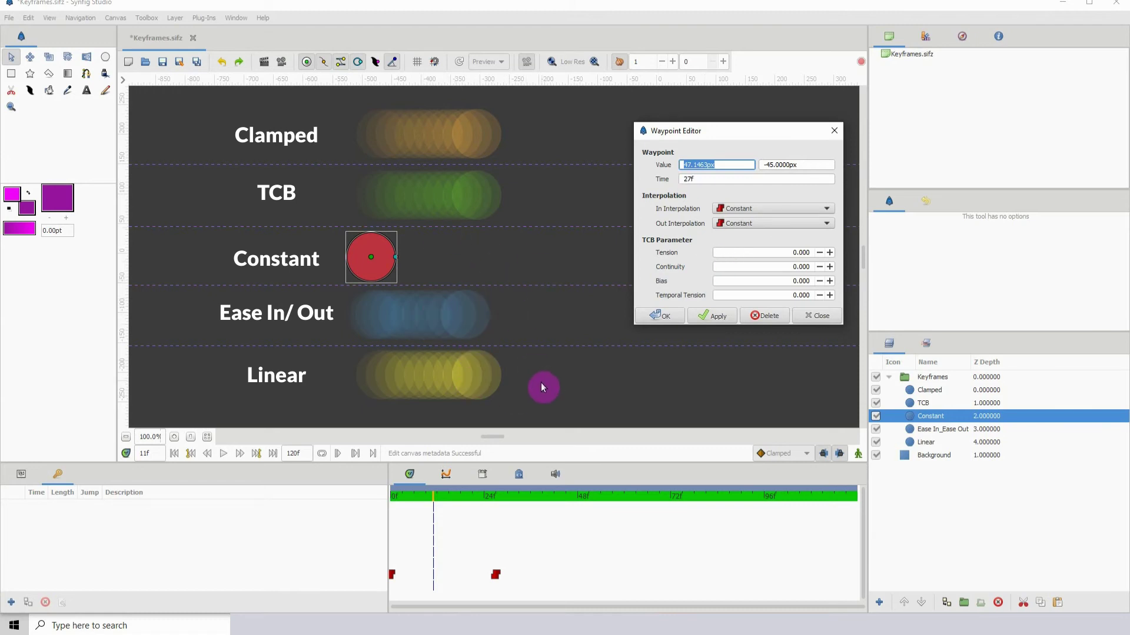
Step: Scrub to frames 20 and 17 to compare the circles, and examine the waypoint's TCB parameters
left_click_drag(493, 496, 469, 496)
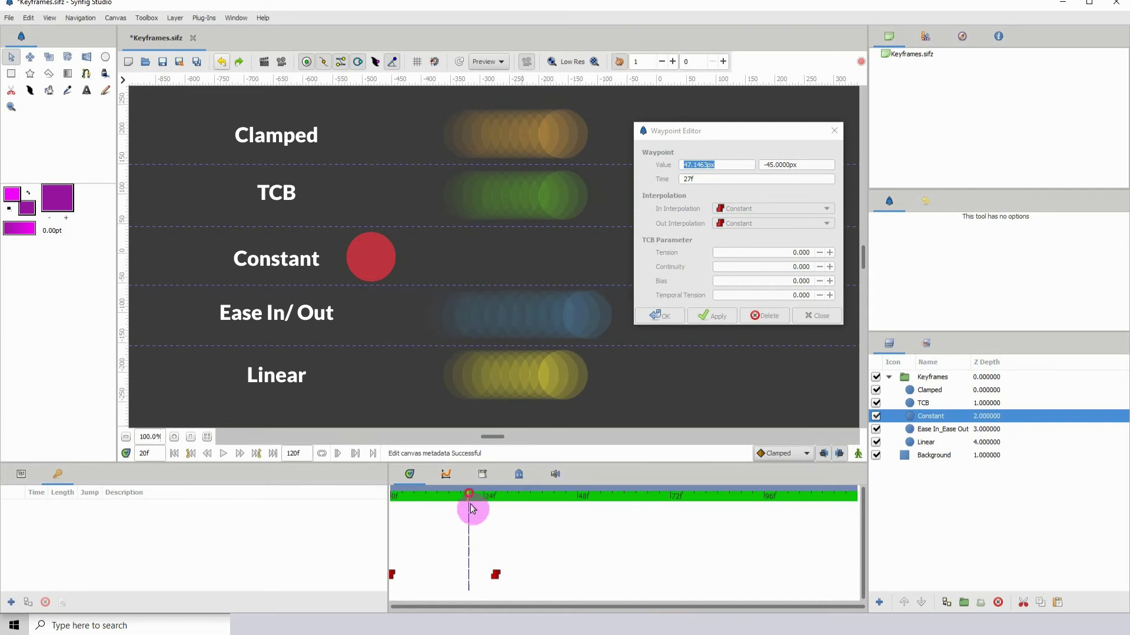
left_click(496, 575)
left_click_drag(496, 579, 488, 579)
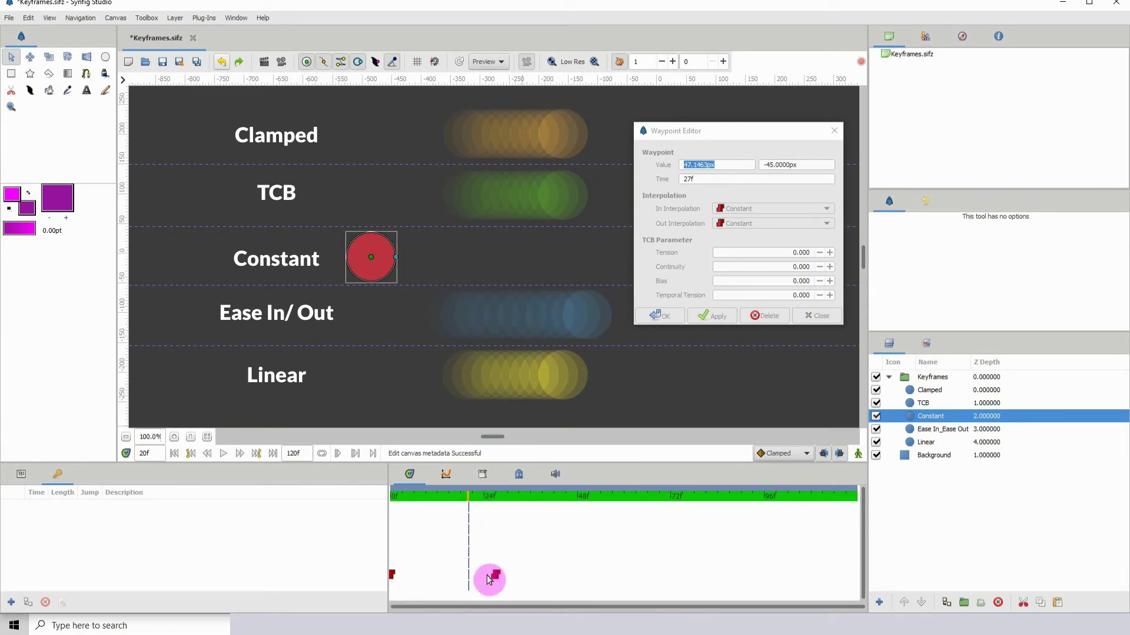
left_click_drag(471, 497, 457, 496)
left_click(756, 295)
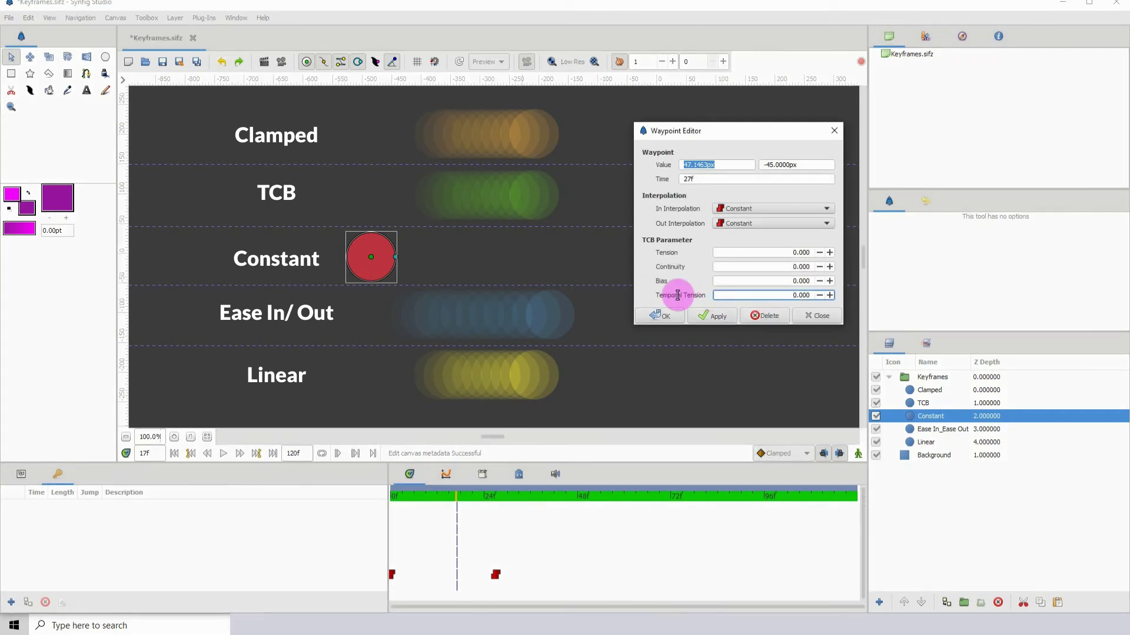
Step: Apply a temporal tension of 1.000 to the Constant circle's waypoint at frame 27, and undo the change
left_click_drag(722, 129, 727, 119)
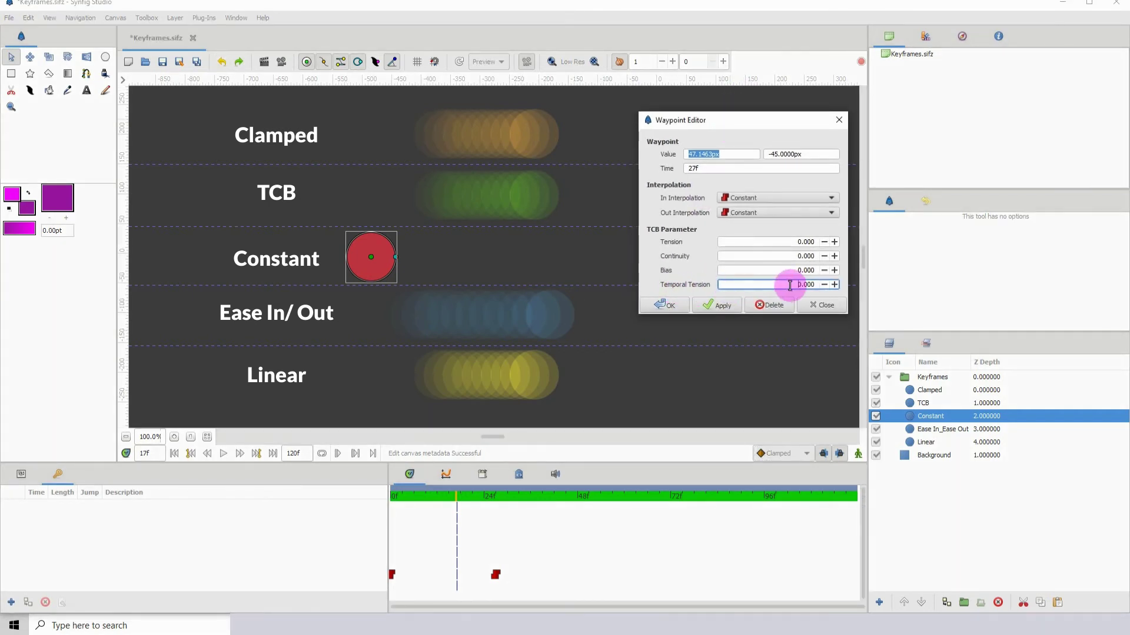
left_click_drag(796, 285, 830, 285)
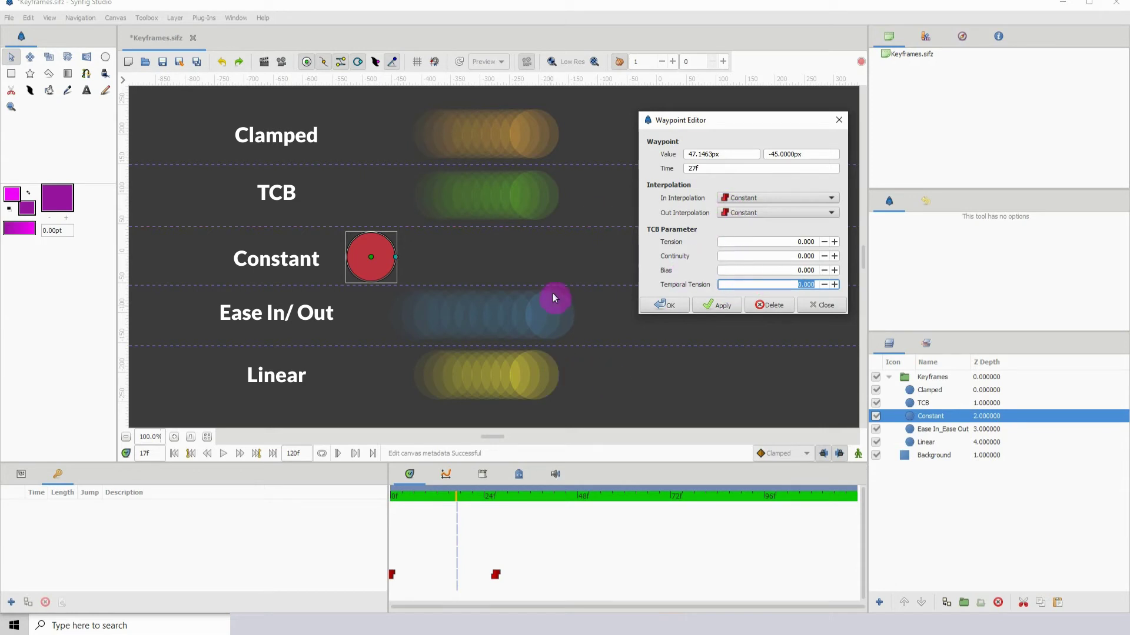
left_click(808, 284)
left_click(722, 306)
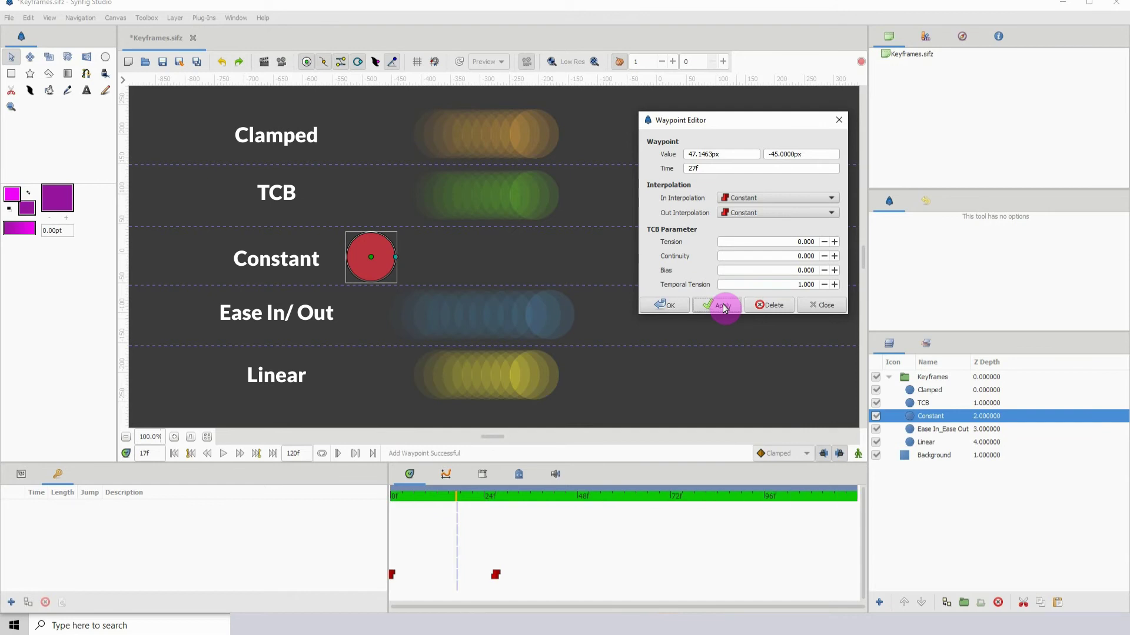
left_click(821, 305)
left_click(221, 62)
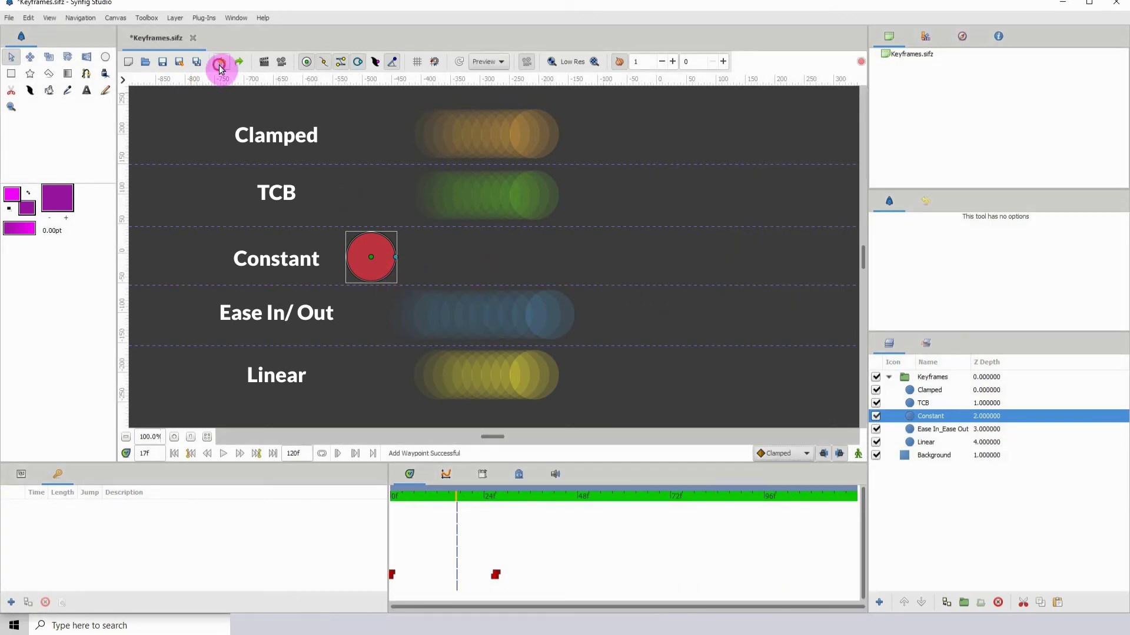
Step: Reopen the Constant circle's waypoint at frame 27 to check its temporal tension, and close the editor without changes
right_click(494, 575)
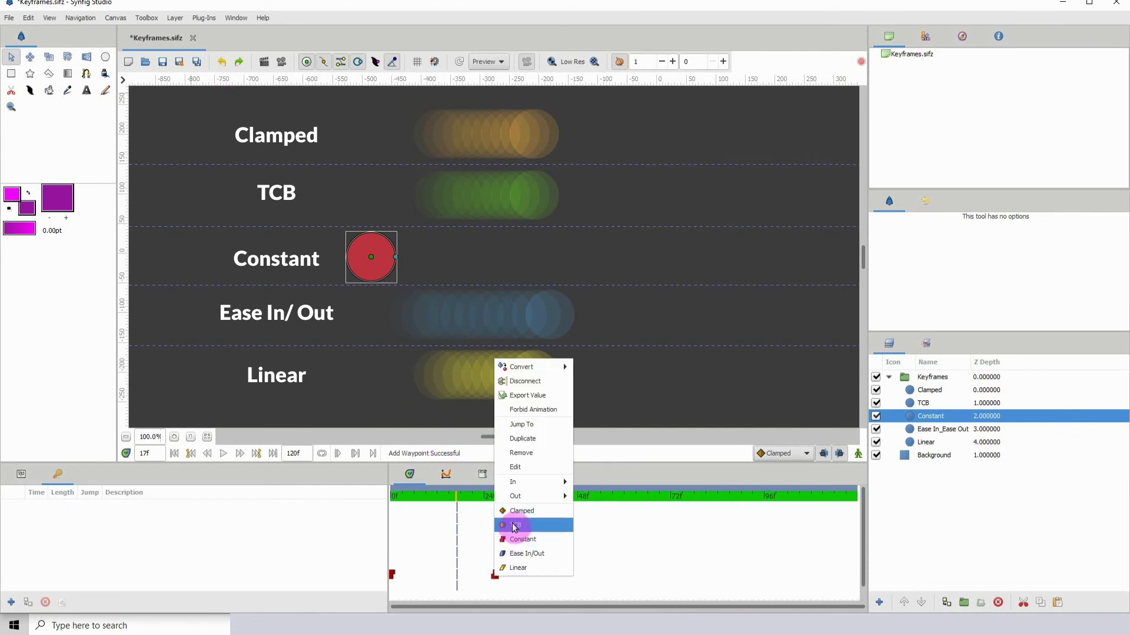
left_click(530, 471)
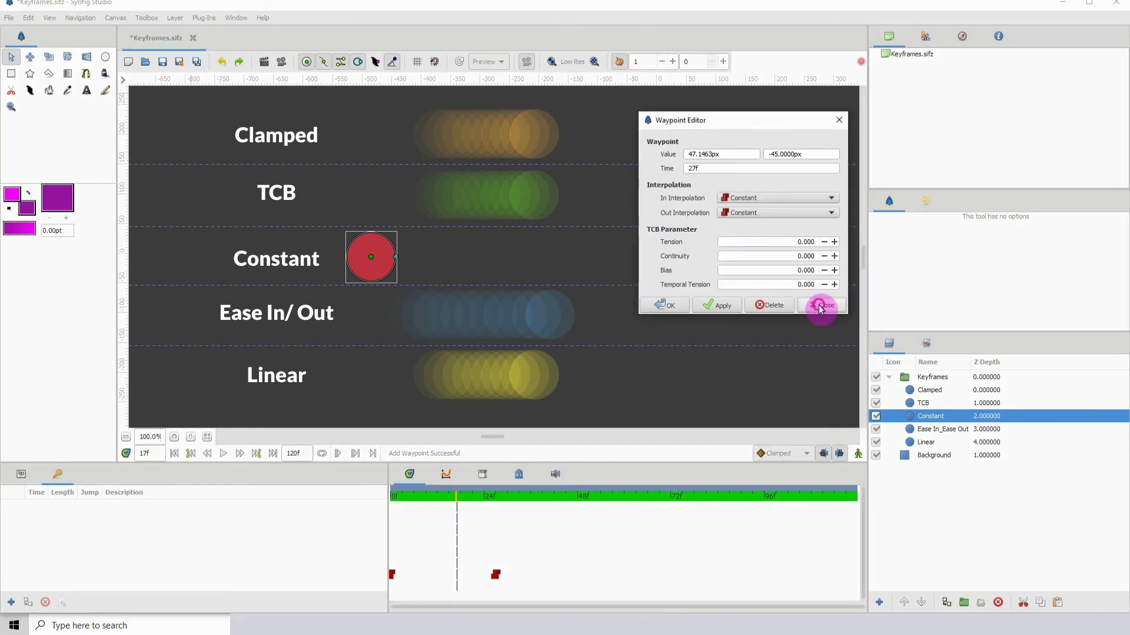
left_click(821, 305)
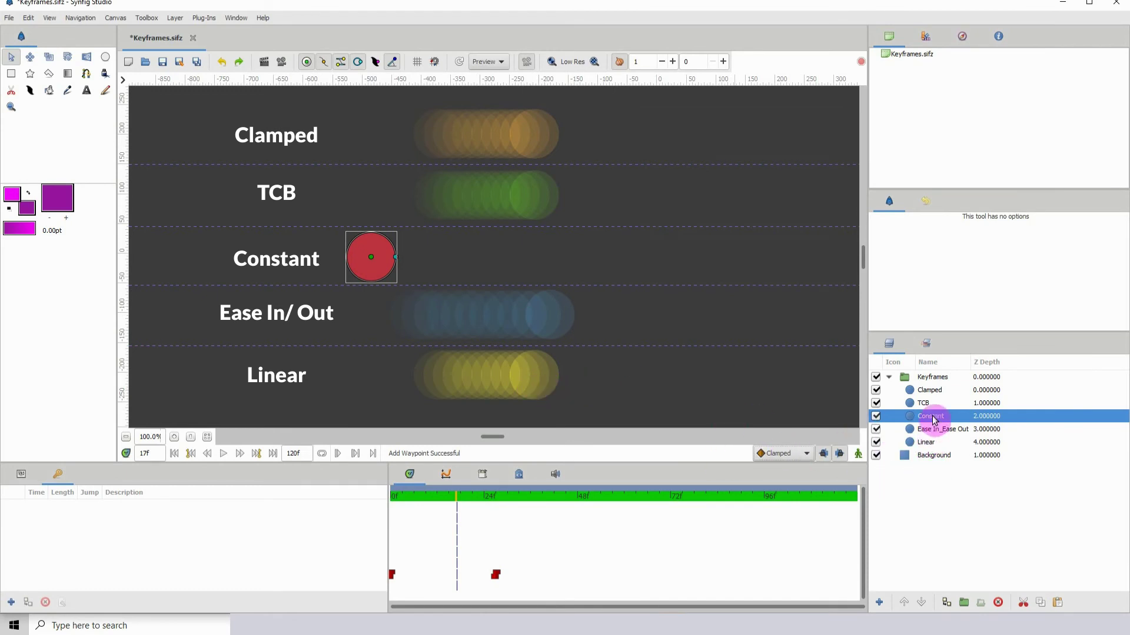
Step: Apply a temporal tension of 1 to the Linear circle's waypoint at frame 27 in the Waypoint Editor
left_click(926, 442)
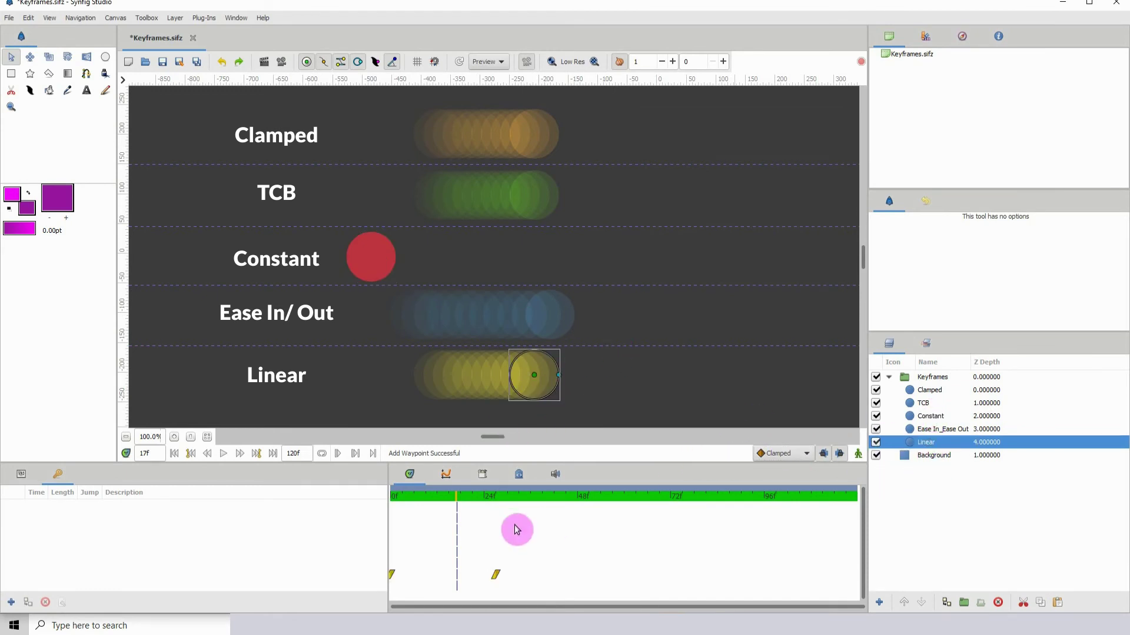
right_click(495, 575)
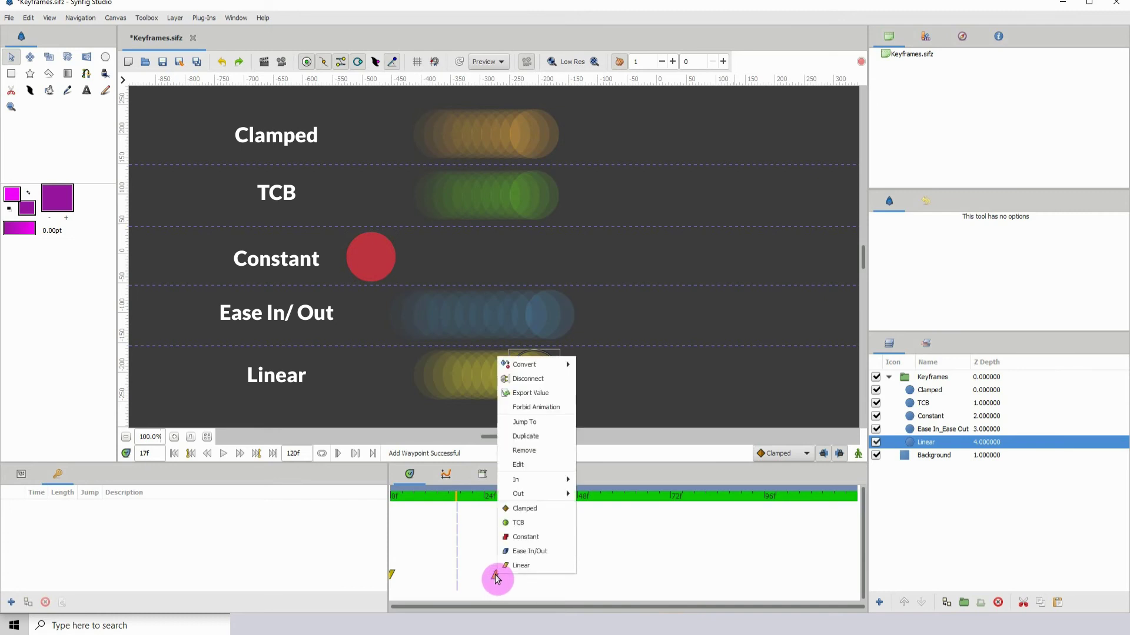
left_click(528, 464)
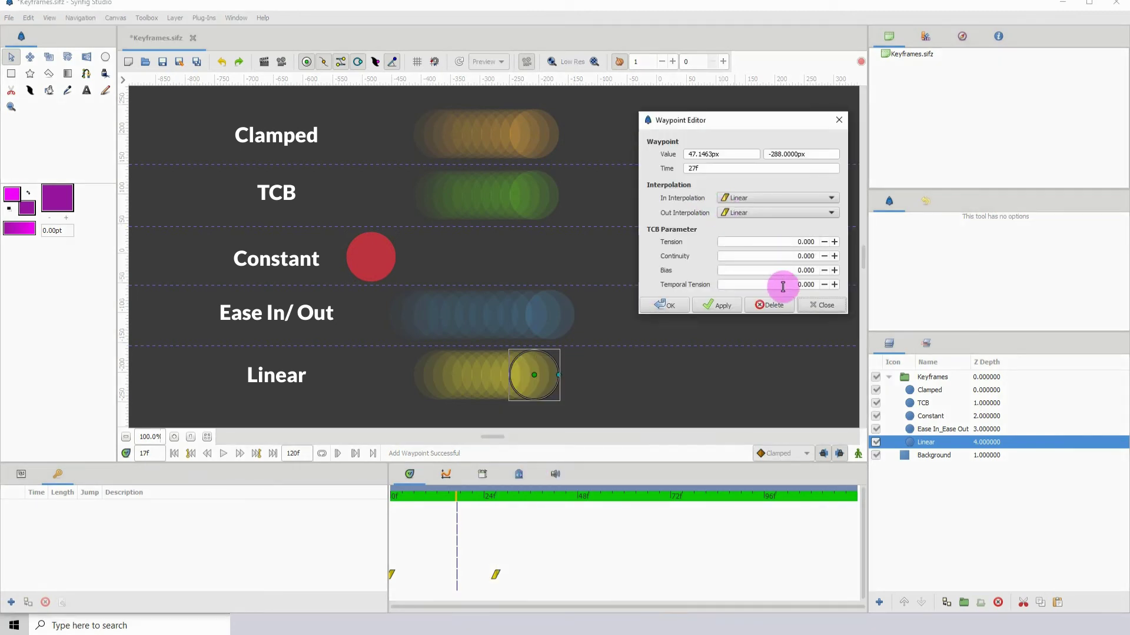
left_click(782, 287)
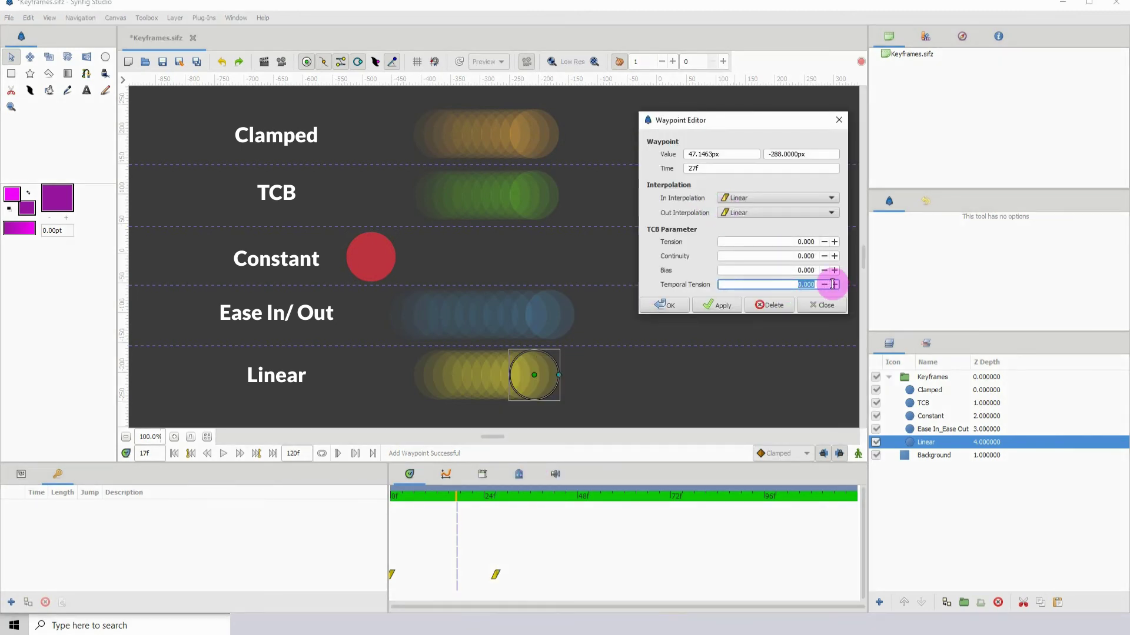
type("1")
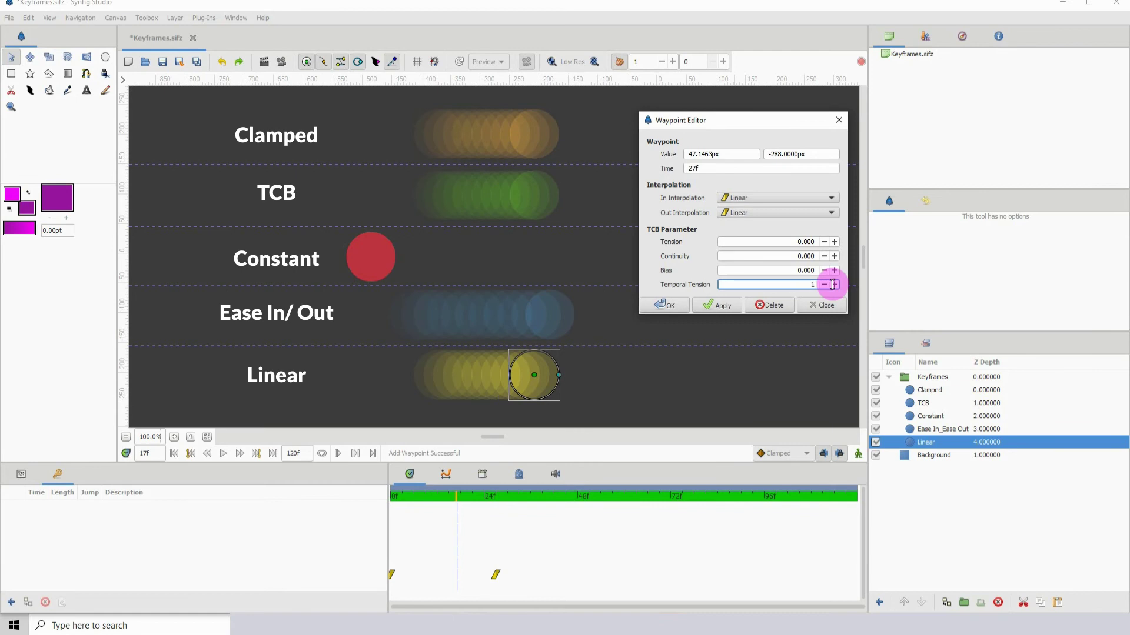
left_click(719, 306)
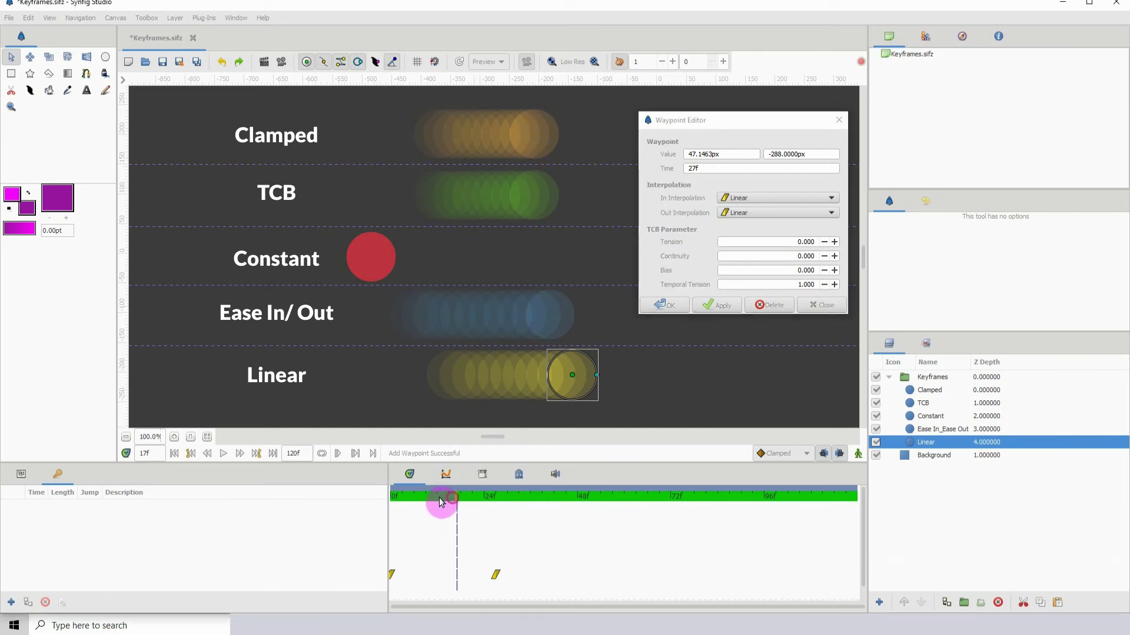
Step: Scrub to frames 4 and 11 to compare the Linear circle with the others, pulling out and removing a temporary vertical guide
left_click(415, 501)
mouse_move(415, 500)
left_mouse_down()
mouse_move(389, 497)
mouse_move(405, 496)
left_mouse_up()
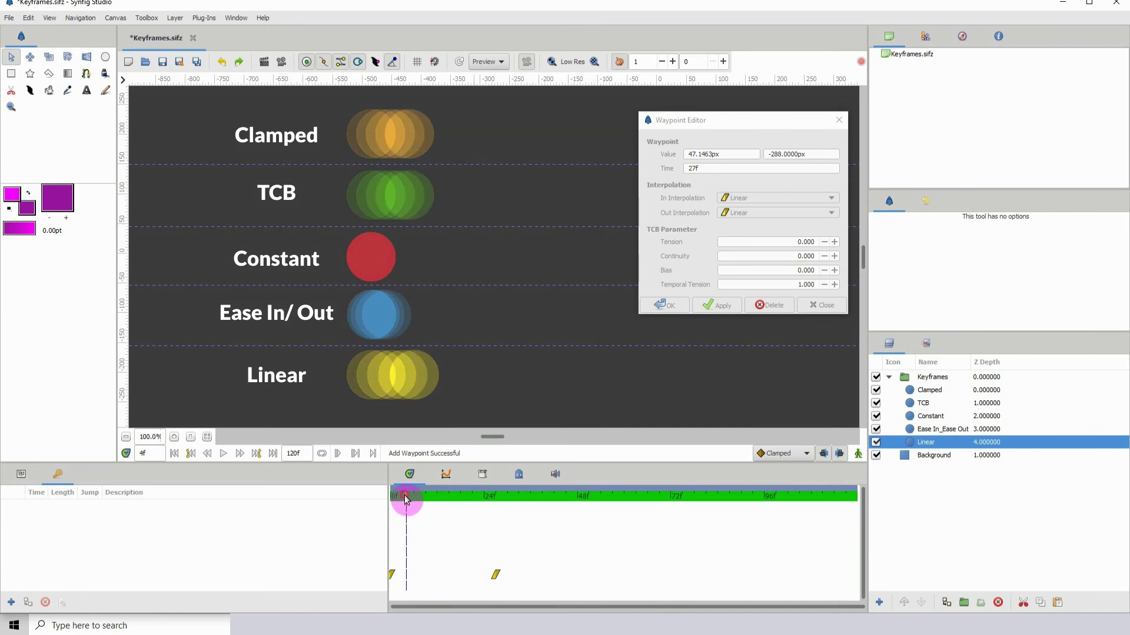
left_click_drag(402, 497, 435, 495)
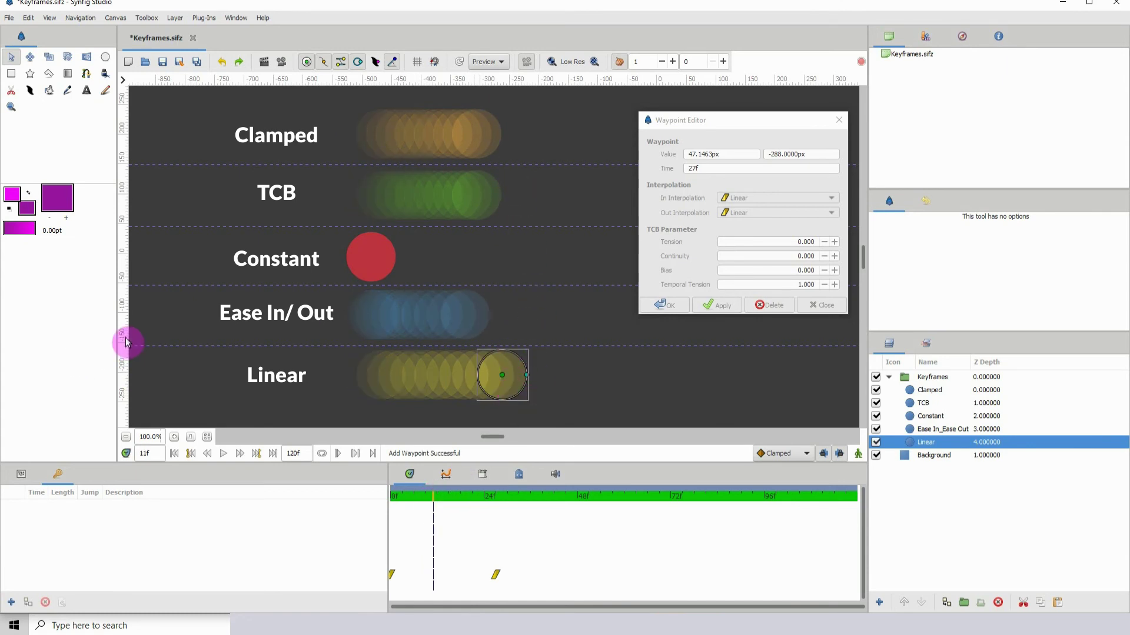
left_click_drag(125, 340, 196, 347)
left_click_drag(529, 371, 134, 388)
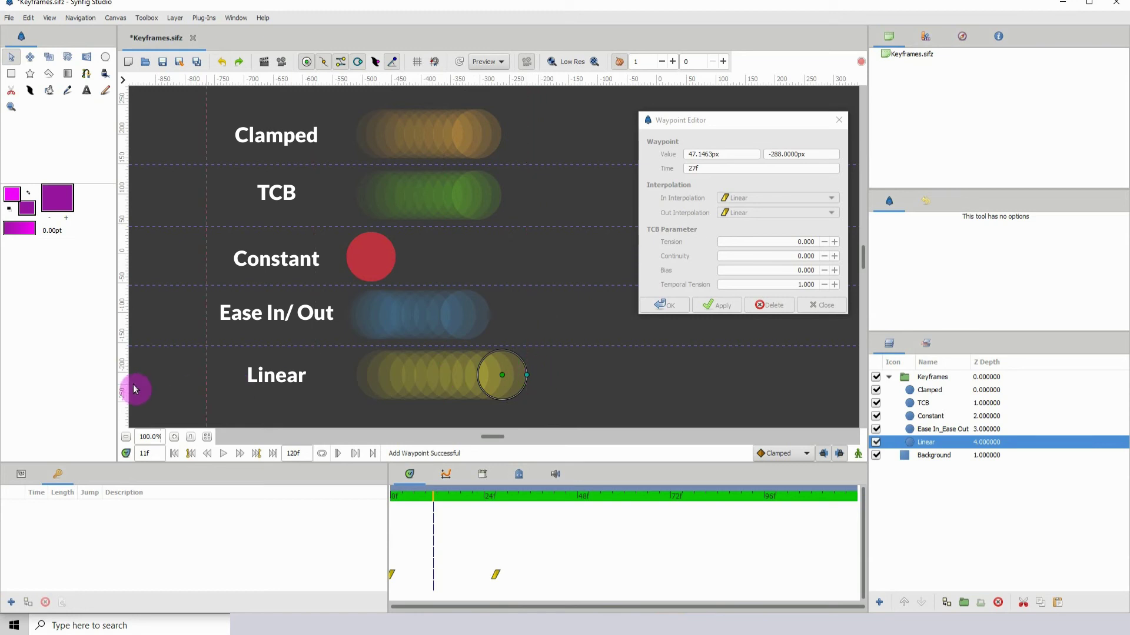
Step: Check the temporal tension of the Linear circle's waypoints at frames 27 and 0, and close the Waypoint Editor
left_click(759, 284)
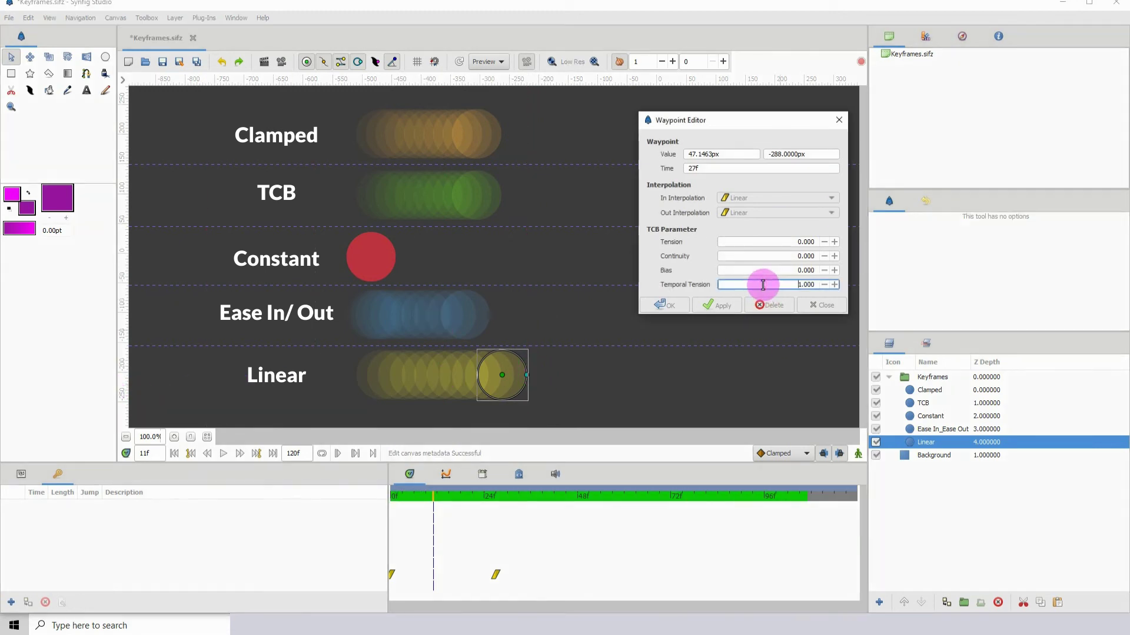
double_click(807, 284)
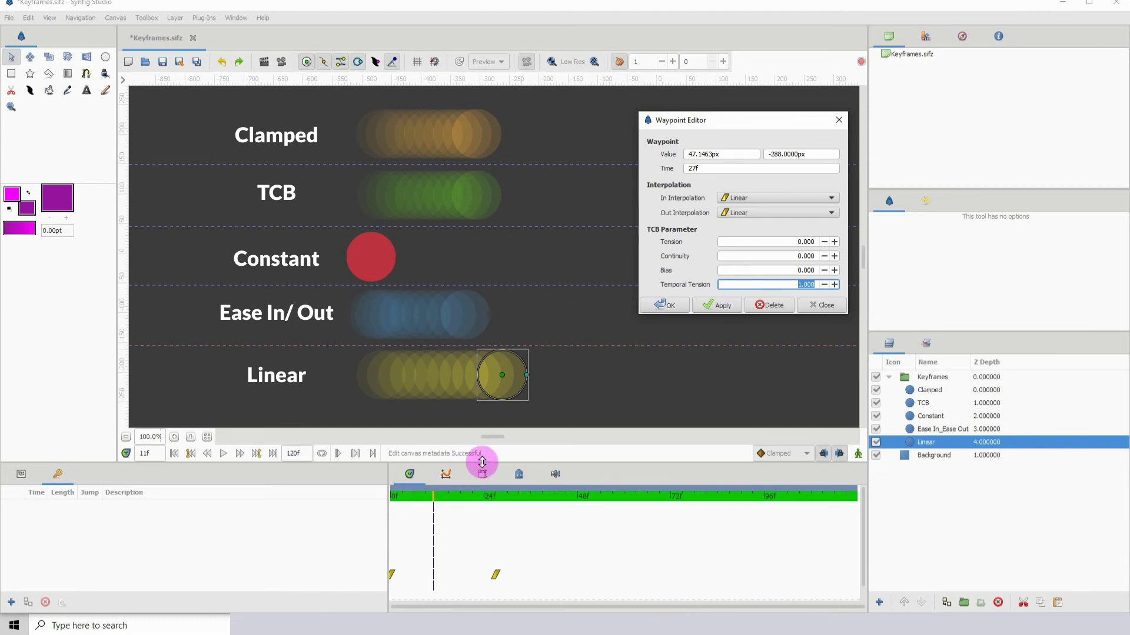
left_click(393, 575)
right_click(393, 576)
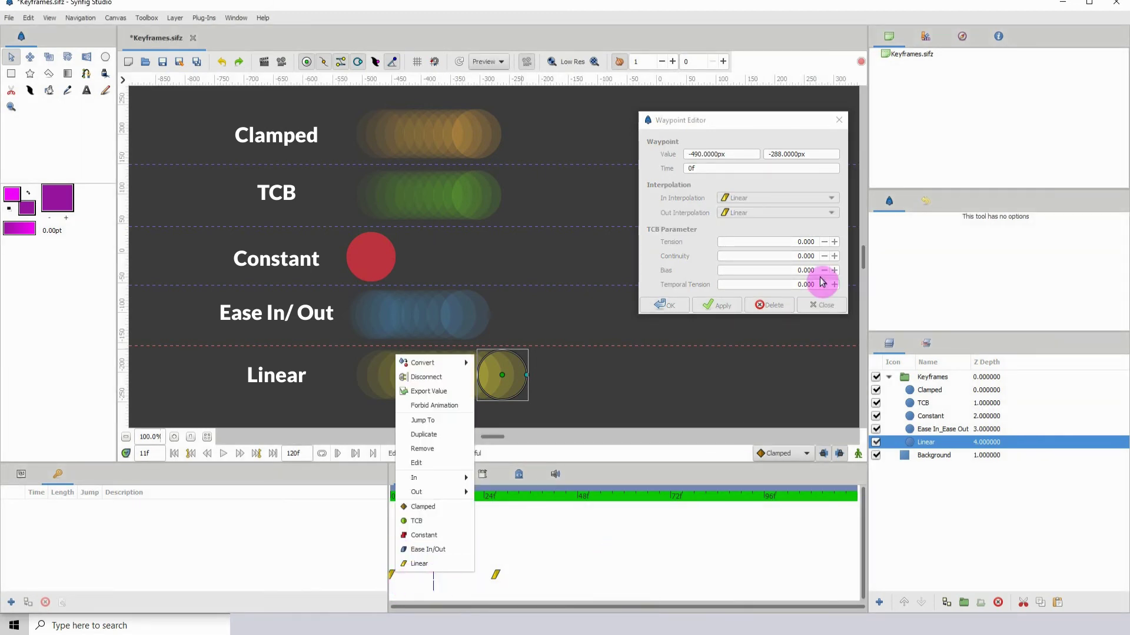
left_click(743, 126)
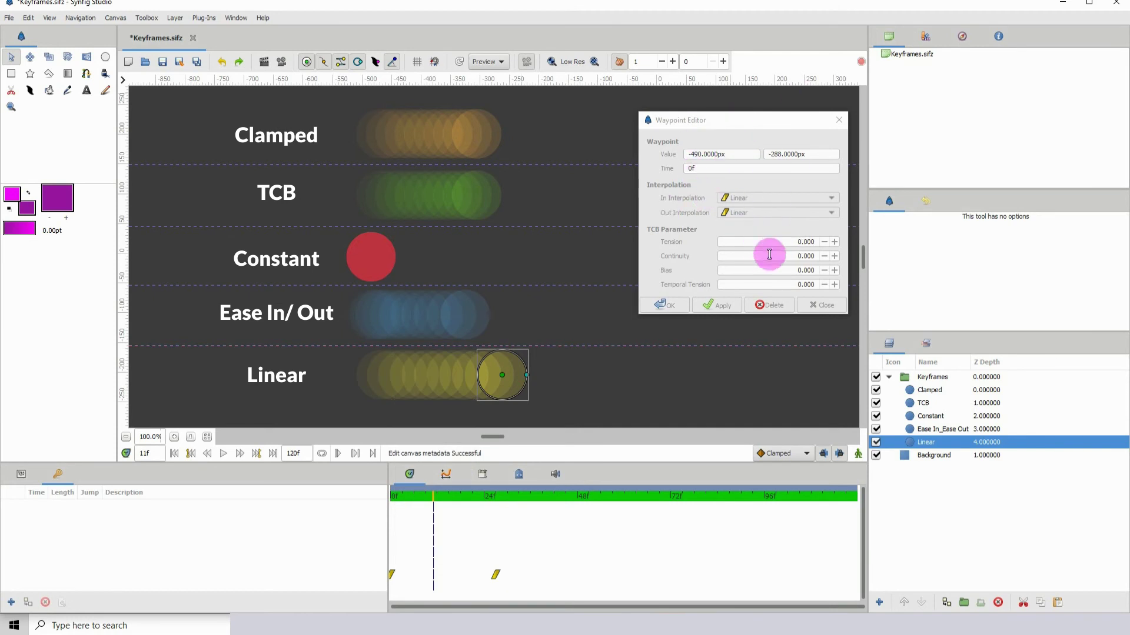
left_click(787, 287)
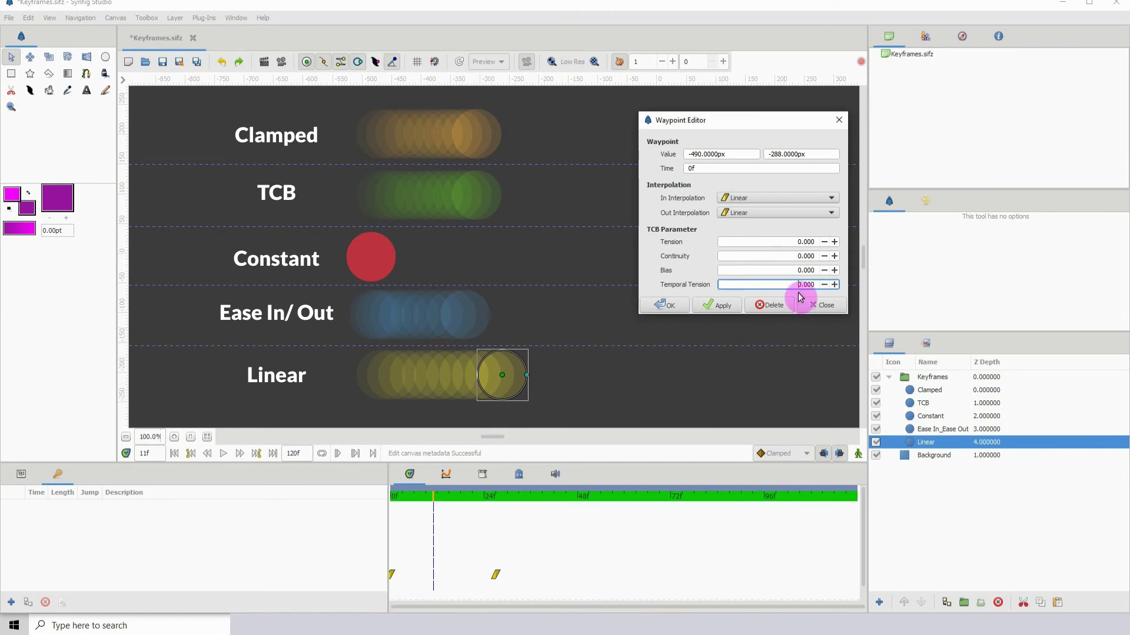
left_click(496, 580)
right_click(496, 579)
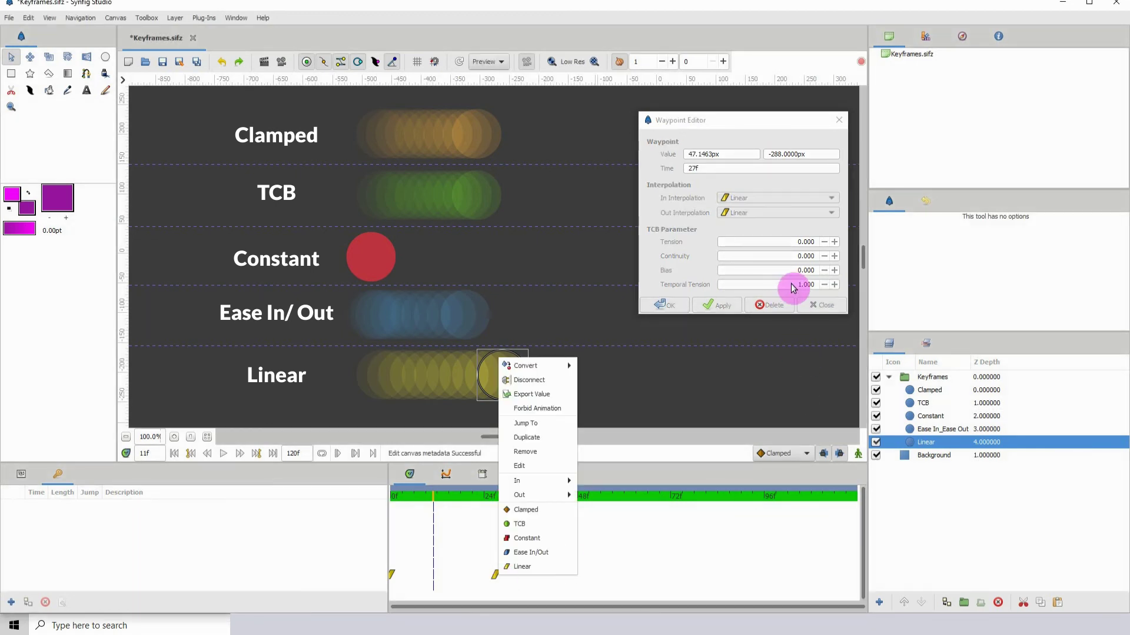
left_click(748, 118)
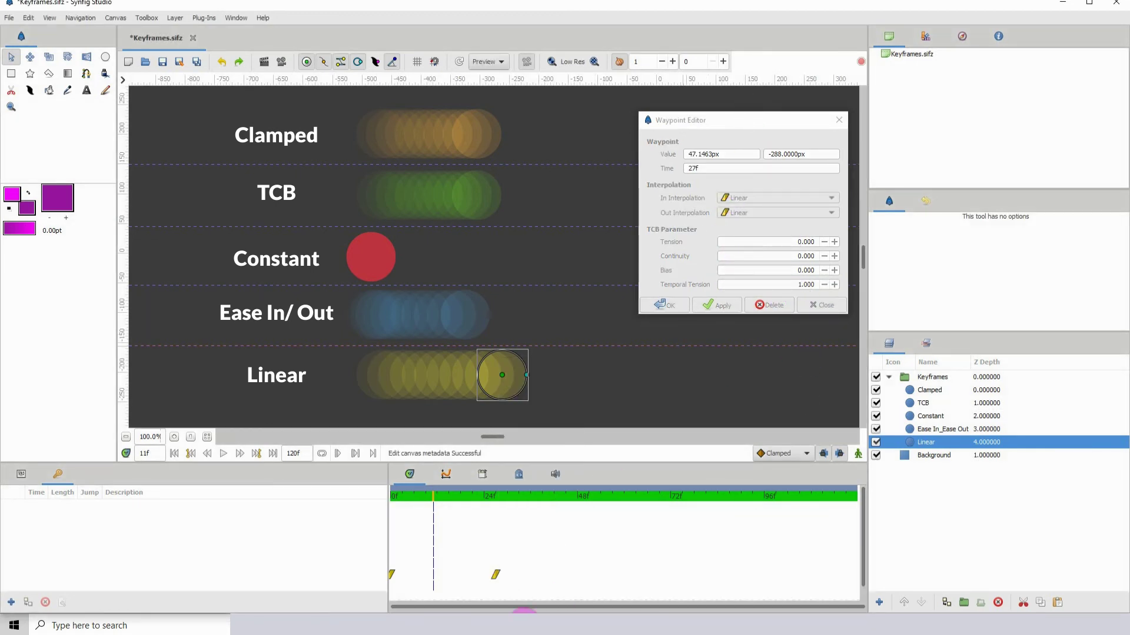
left_click(837, 121)
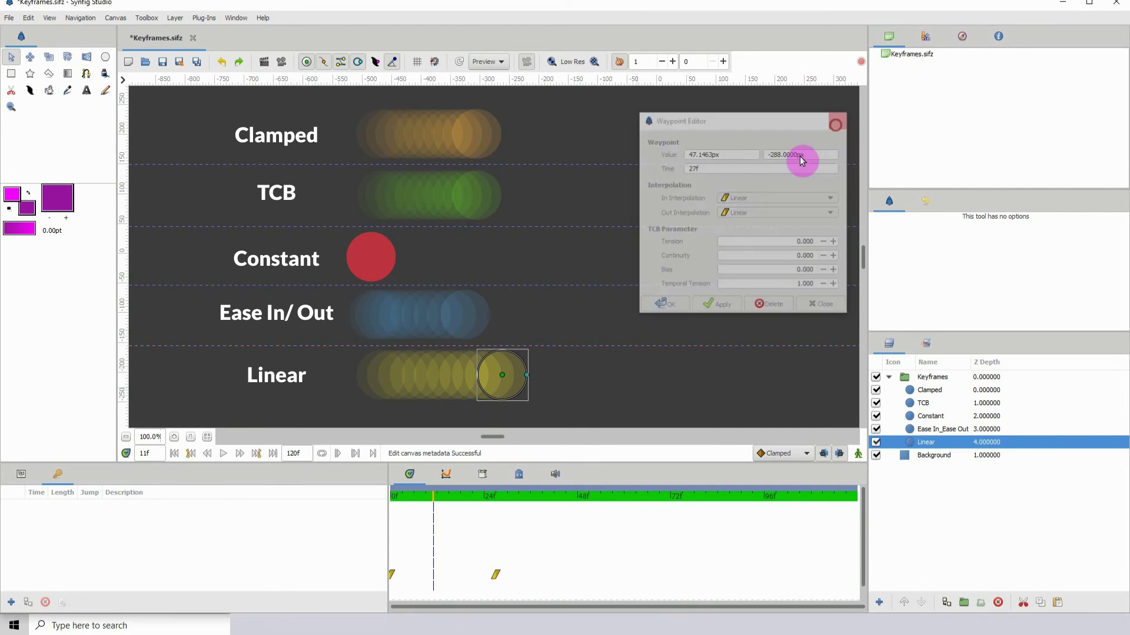
Step: Reopen the Waypoint Editor and reset the temporal tension of the Linear circle's waypoint at frame 27 to 0
right_click(393, 577)
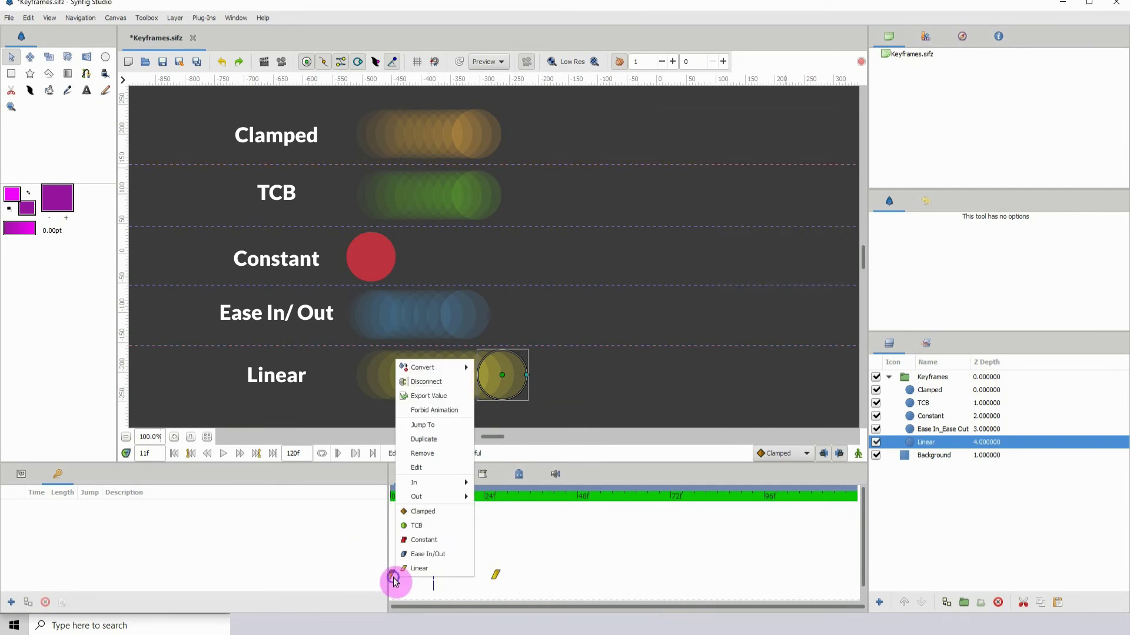
left_click(432, 468)
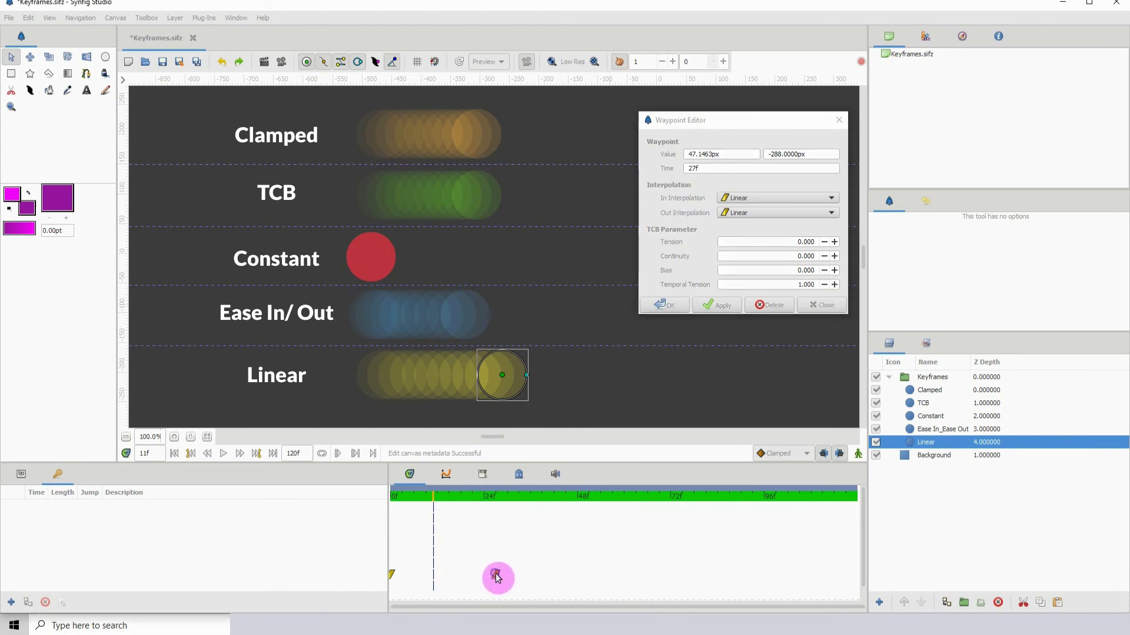
right_click(496, 577)
left_click(783, 286)
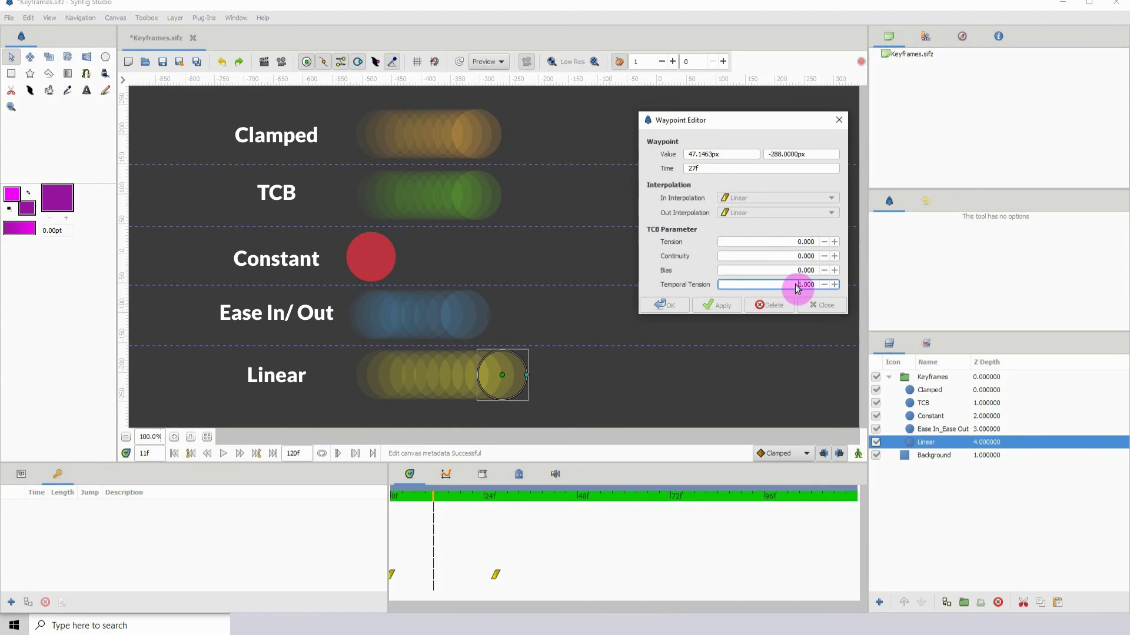
double_click(814, 287)
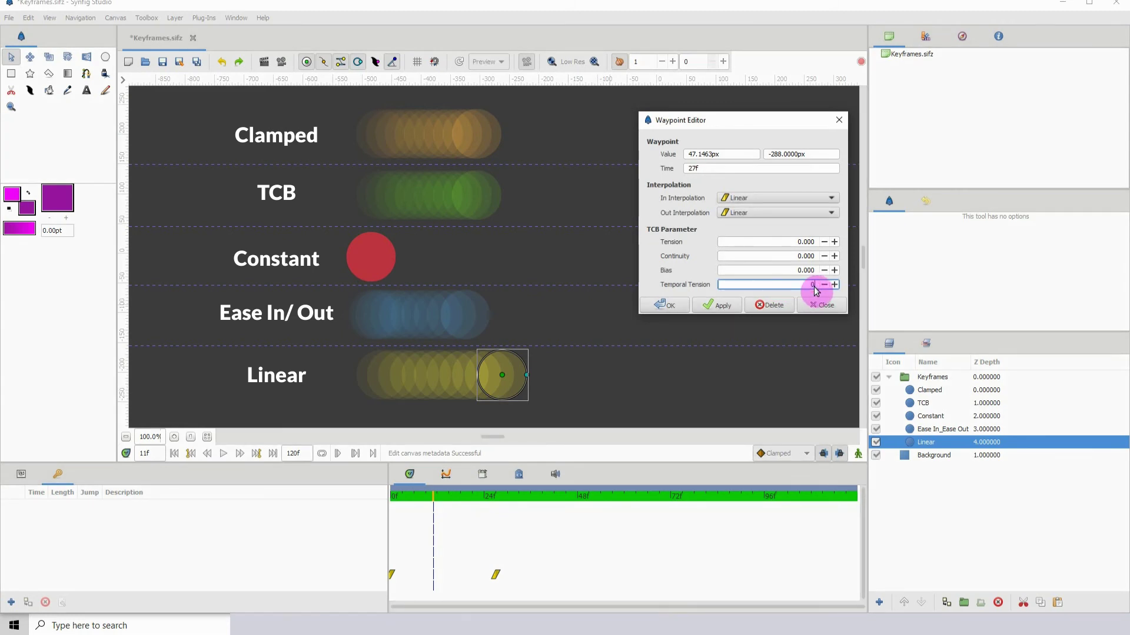
type("0")
left_click(723, 305)
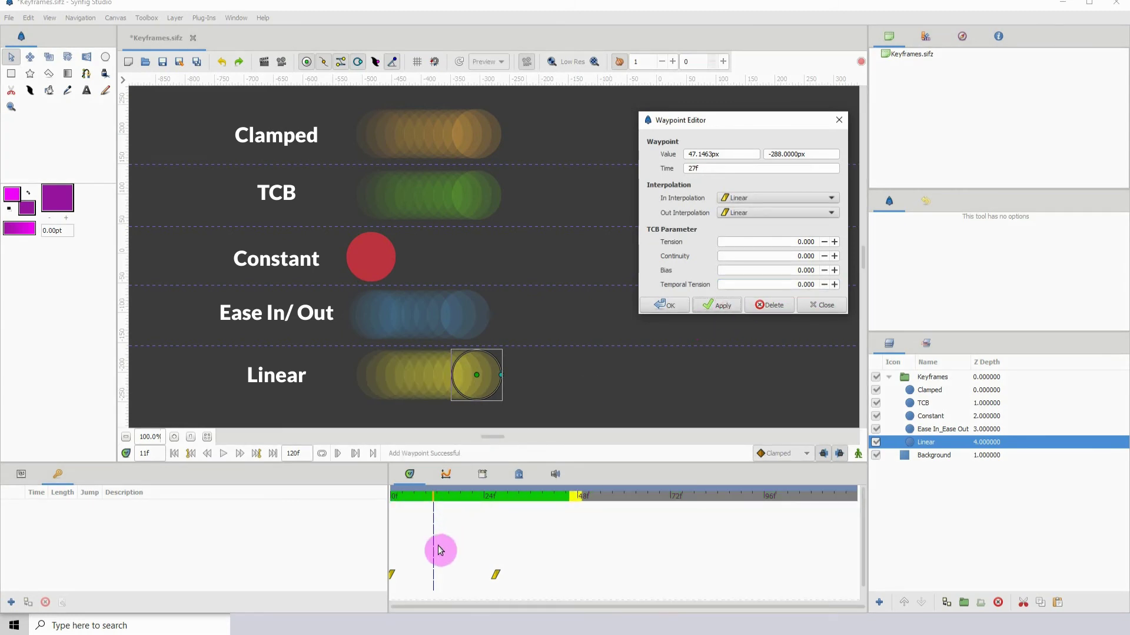
Step: Apply a temporal tension of 1 to the Linear circle's waypoint at frame 0, and scrub back to frame 2 to check the motion
left_click(393, 575)
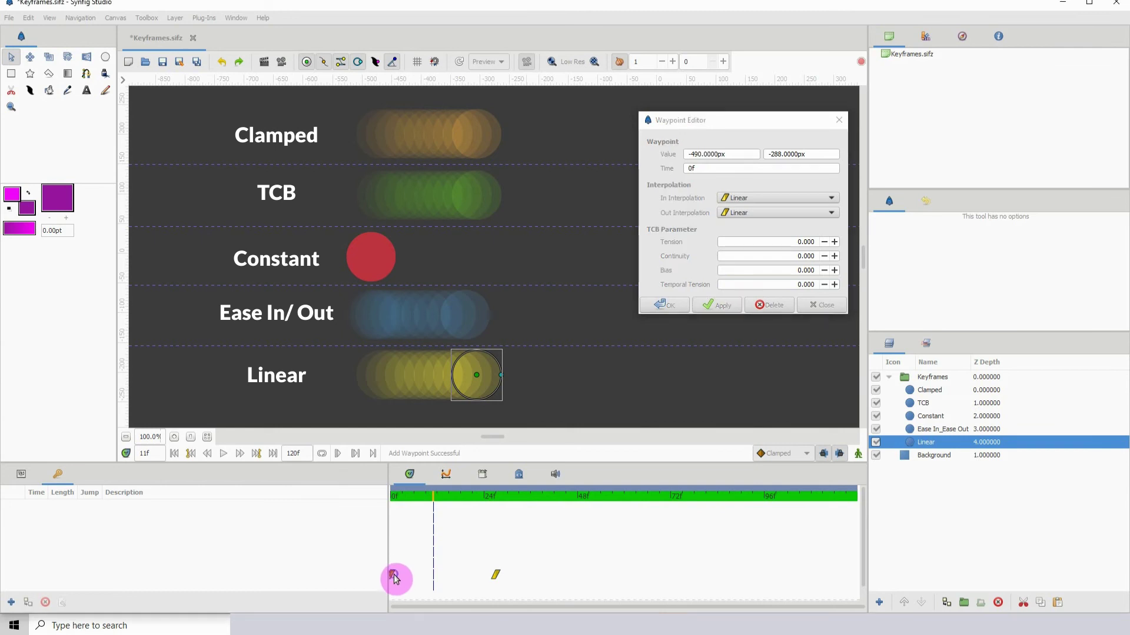
right_click(393, 578)
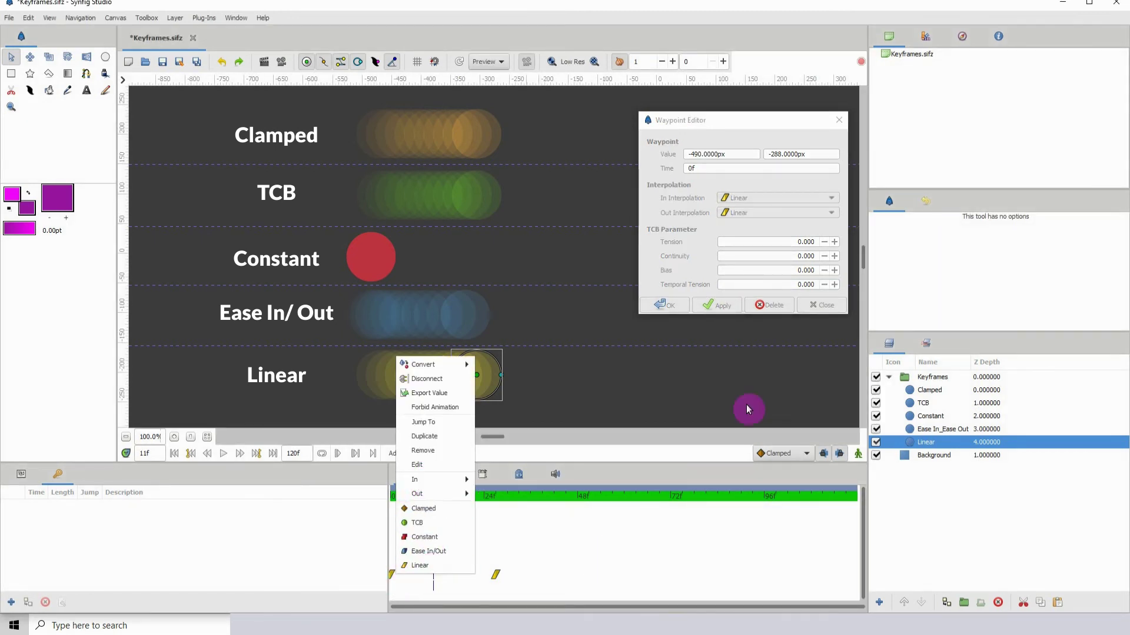
left_click(797, 283)
left_click(774, 288)
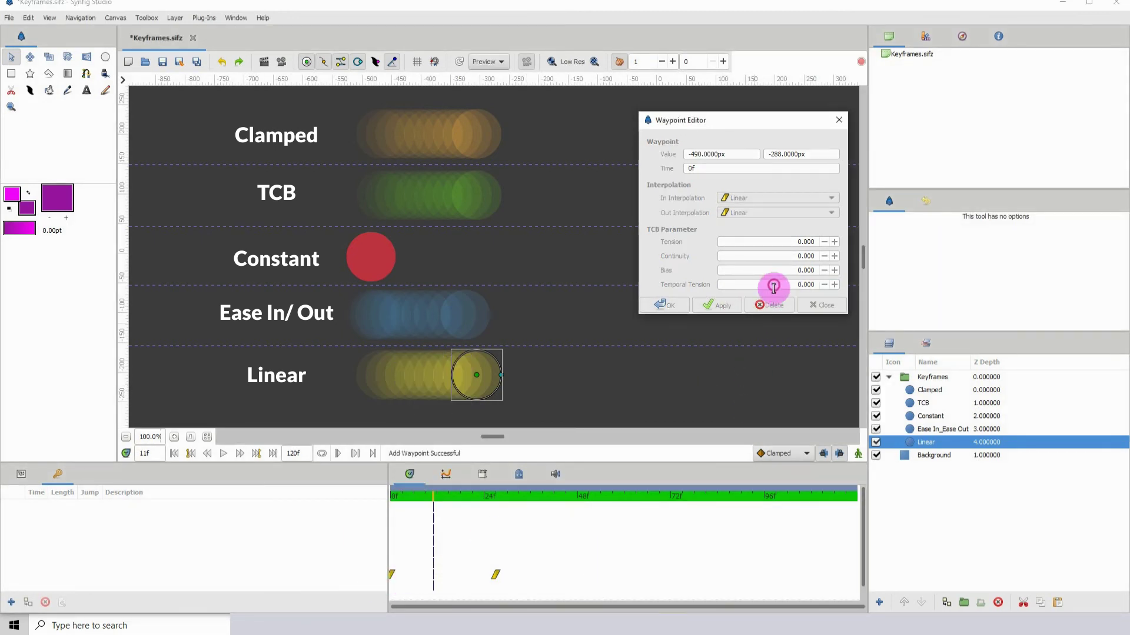
left_click(780, 285)
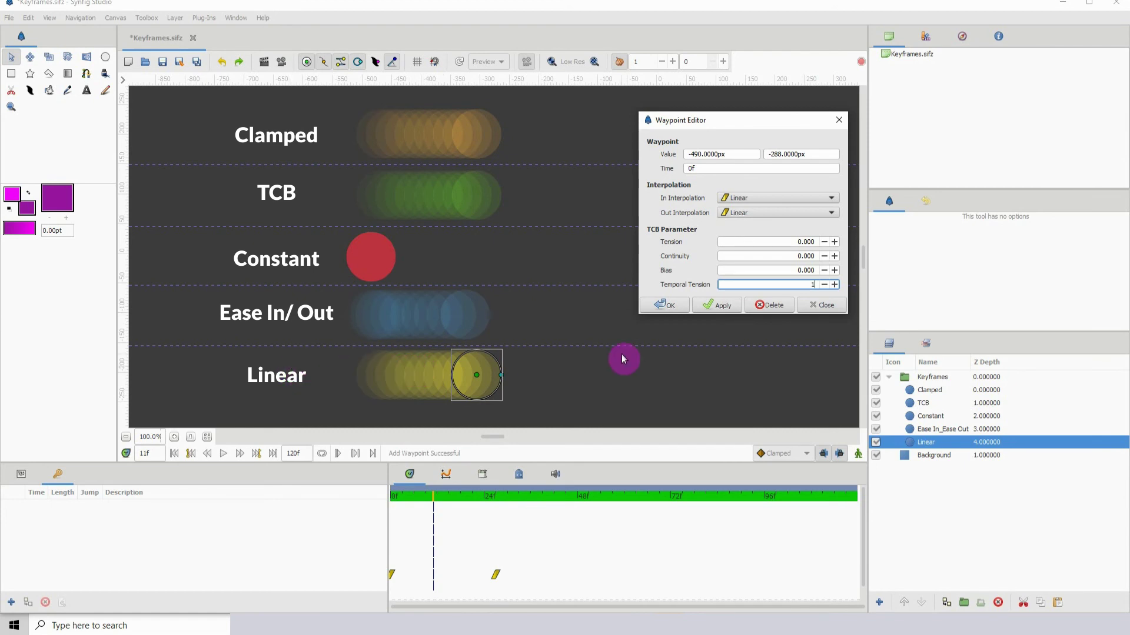
left_click(721, 307)
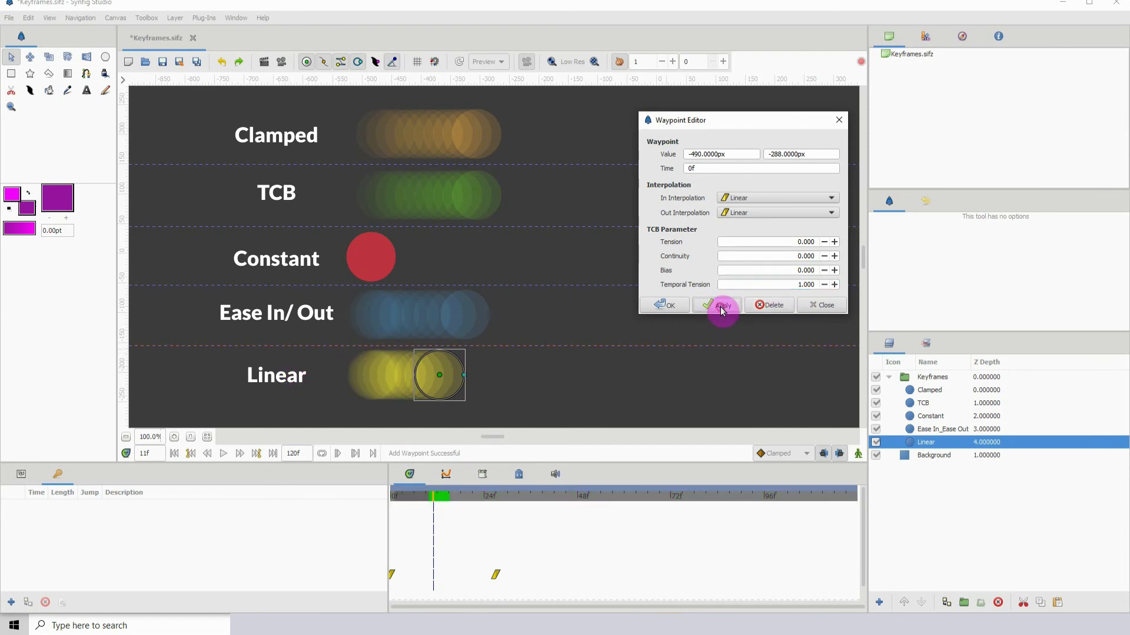
mouse_move(400, 497)
left_mouse_down()
mouse_move(389, 495)
mouse_move(400, 490)
left_mouse_up()
left_click(389, 492)
Step: Apply a temporal tension of 2 to the Linear circle's waypoint at frame 0
left_click(767, 306)
left_click_drag(765, 286, 820, 285)
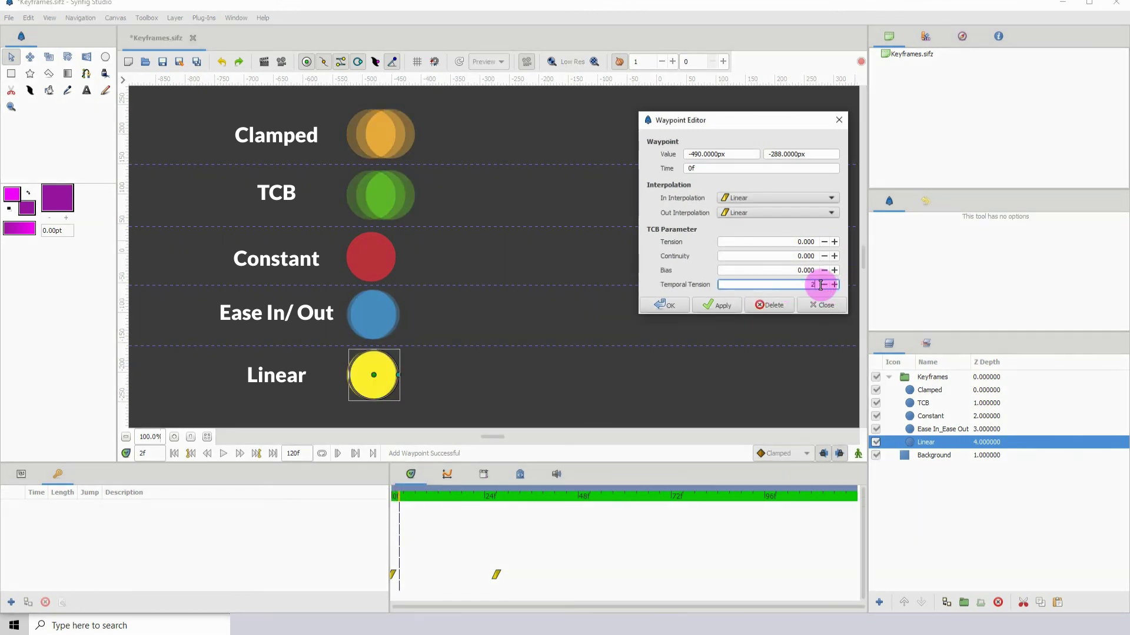
type("2")
left_click(723, 305)
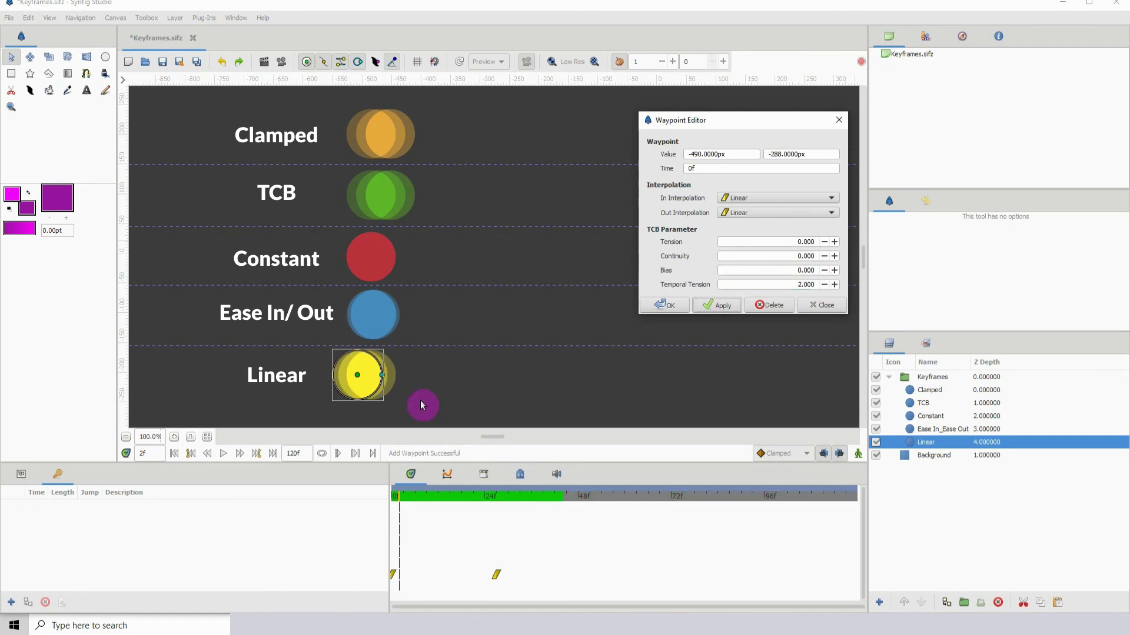
Step: Scrub from frame 0 through the opening frames and back to frame 5 to examine how the Linear circle starts moving
left_click(390, 498)
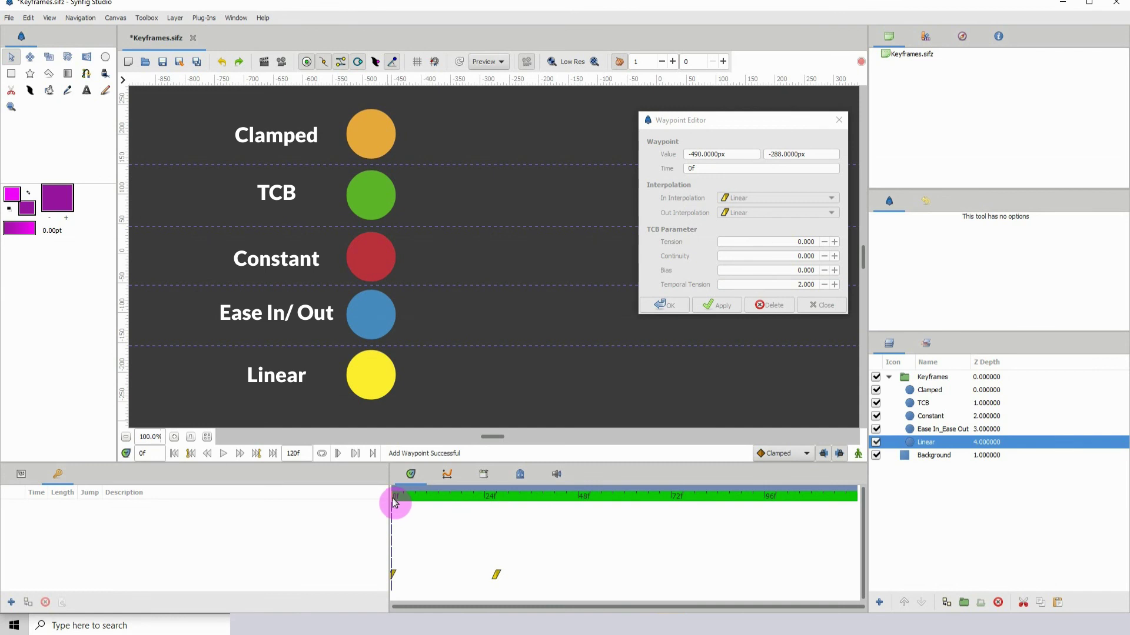
left_click(394, 497)
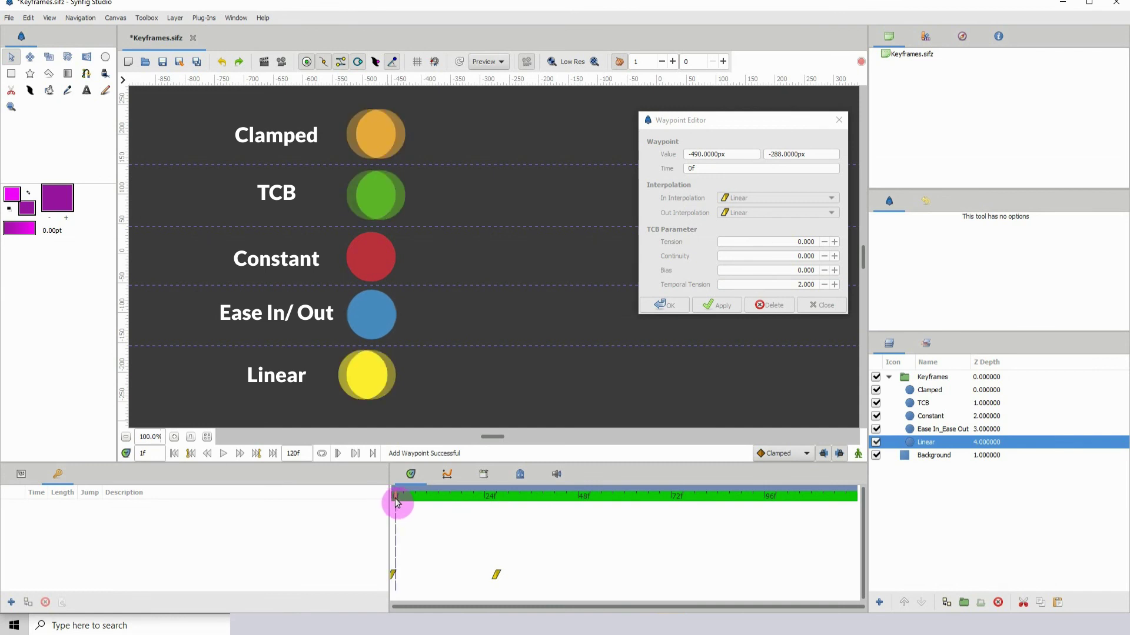
left_click_drag(394, 498, 443, 540)
left_click_drag(455, 539, 411, 537)
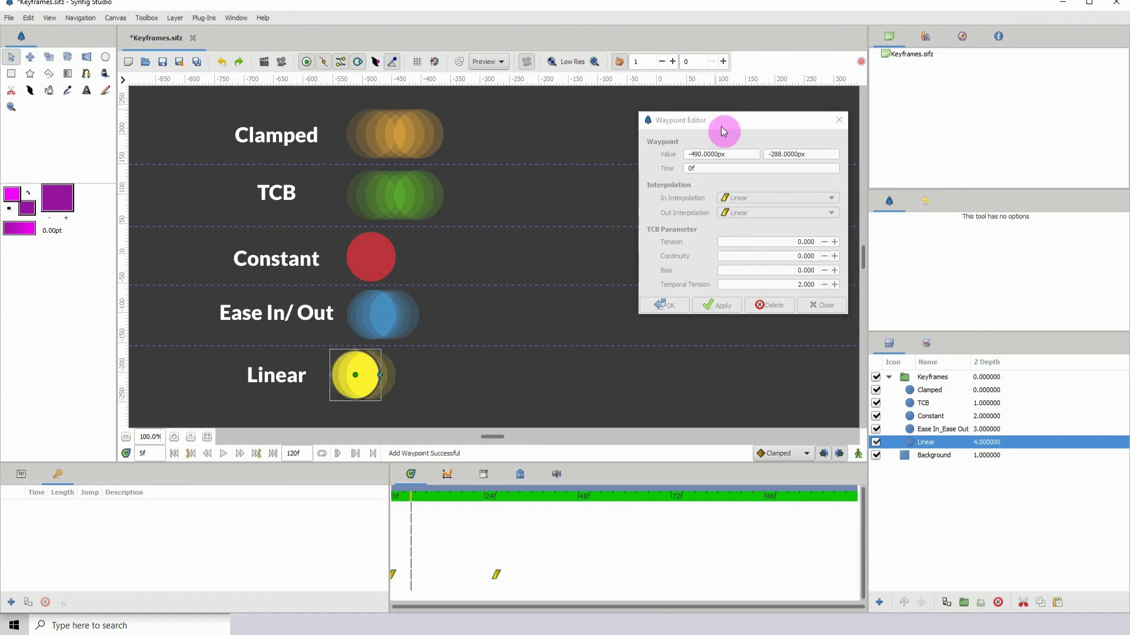
Step: Move the Waypoint Editor farther from the circles and scrub to frame 14 to compare the Linear circle's motion with the others
left_click_drag(722, 125, 832, 153)
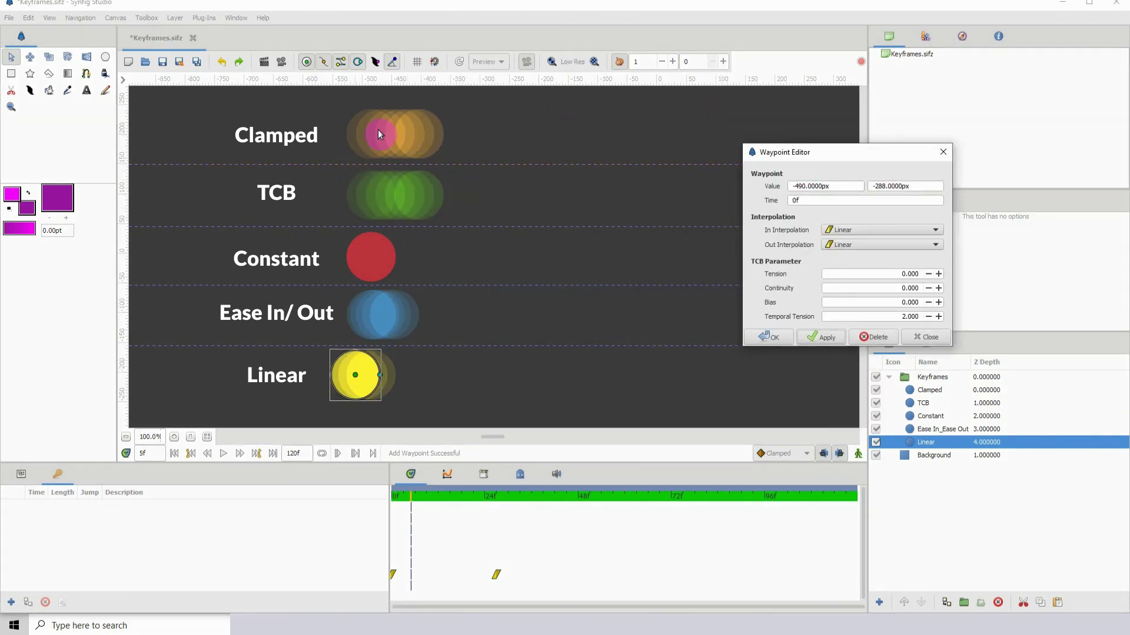
left_click(775, 288)
left_click(845, 337)
left_click_drag(825, 156, 812, 154)
left_click(418, 503)
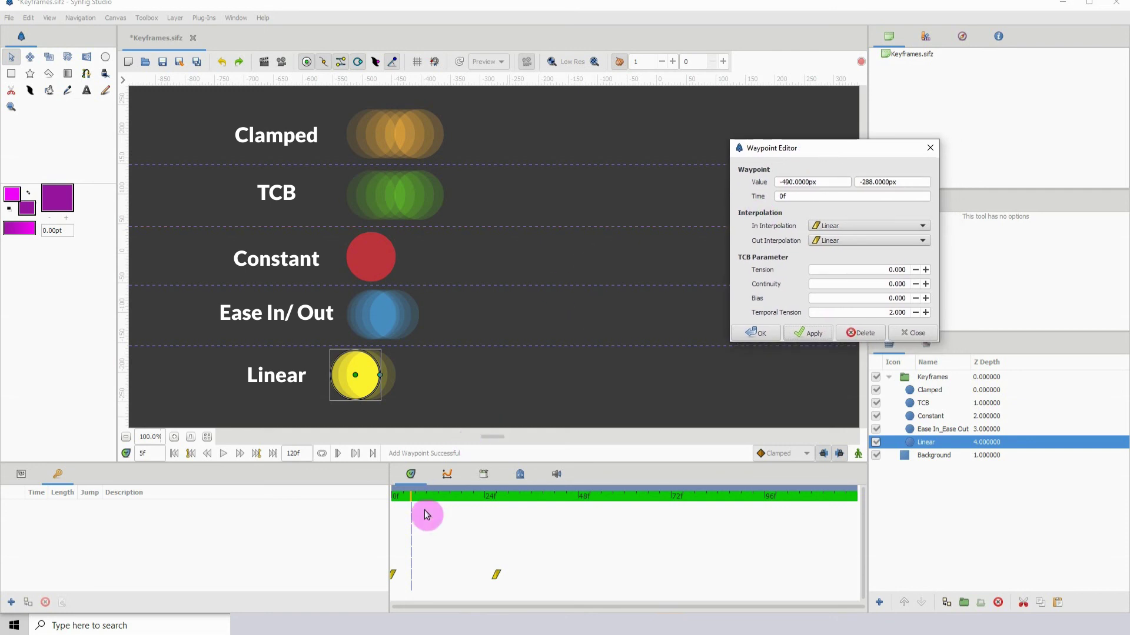
left_click_drag(418, 503, 447, 498)
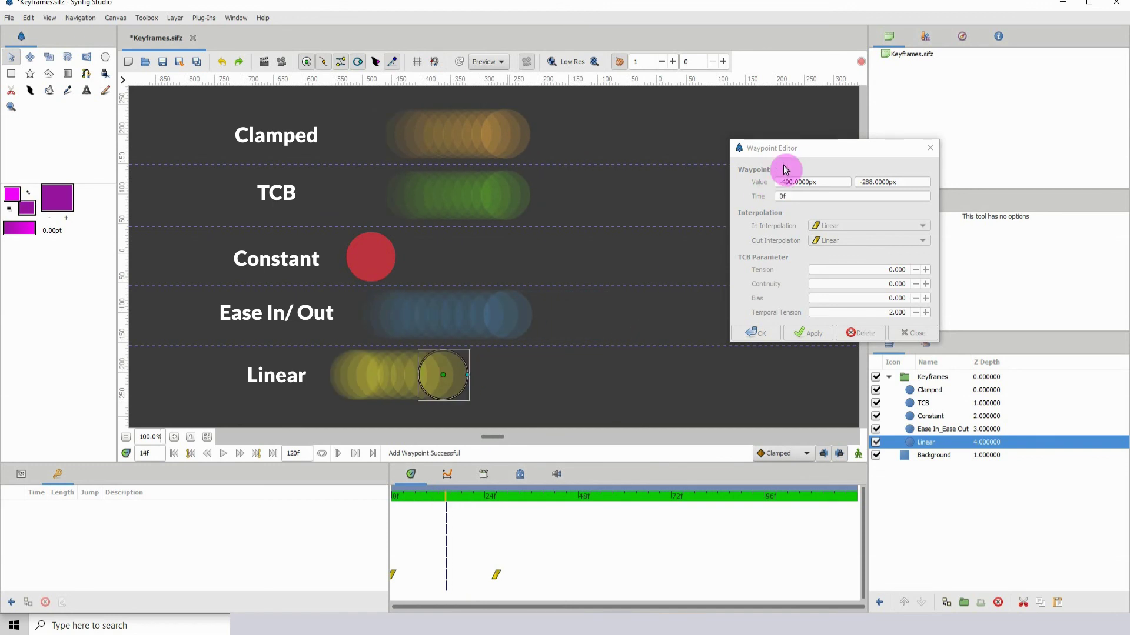
Step: Scrub back to frame 12 to compare the Linear circle's motion with the other circles
left_click_drag(789, 151, 782, 152)
left_click(722, 180)
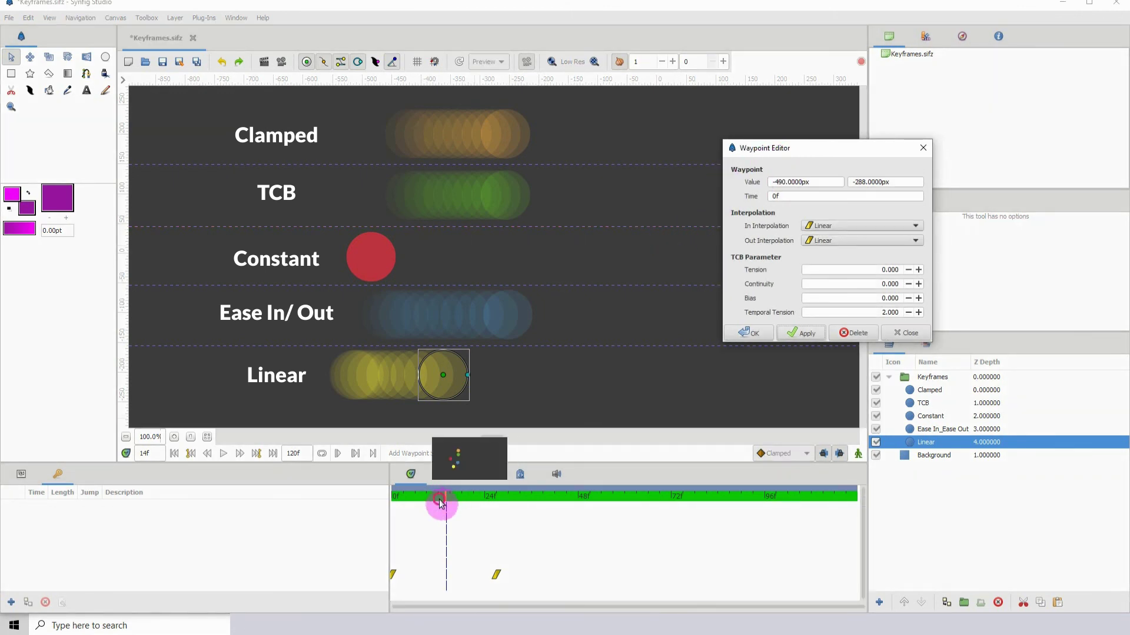
mouse_move(445, 498)
left_mouse_down()
mouse_move(480, 498)
mouse_move(437, 499)
left_mouse_up()
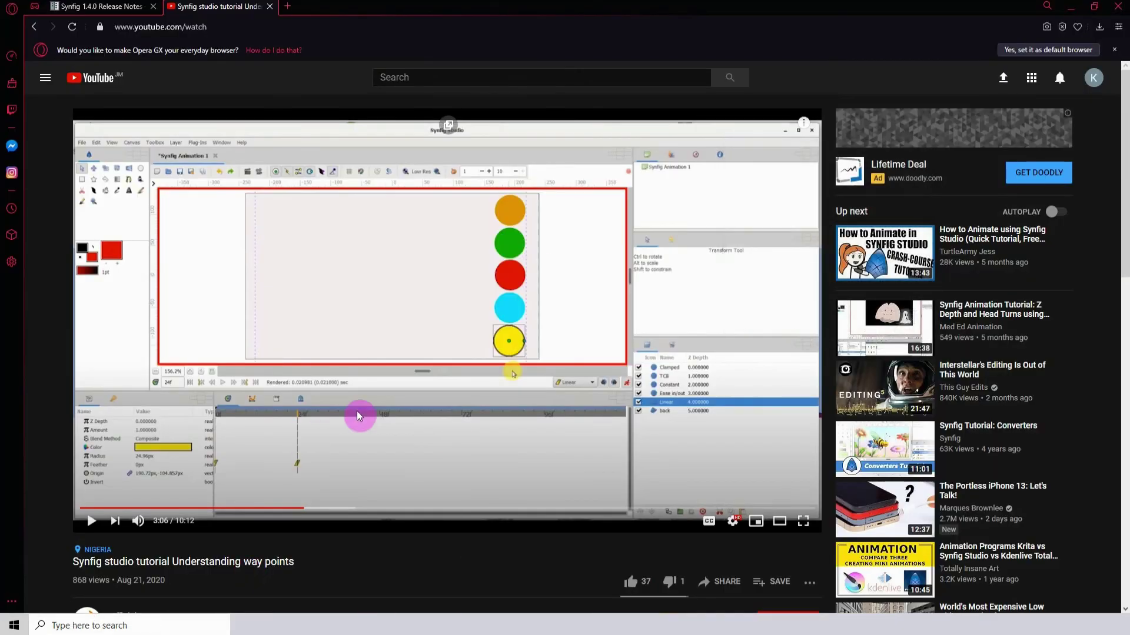
scroll(323, 443, "down", 1)
scroll(330, 444, "up", 2)
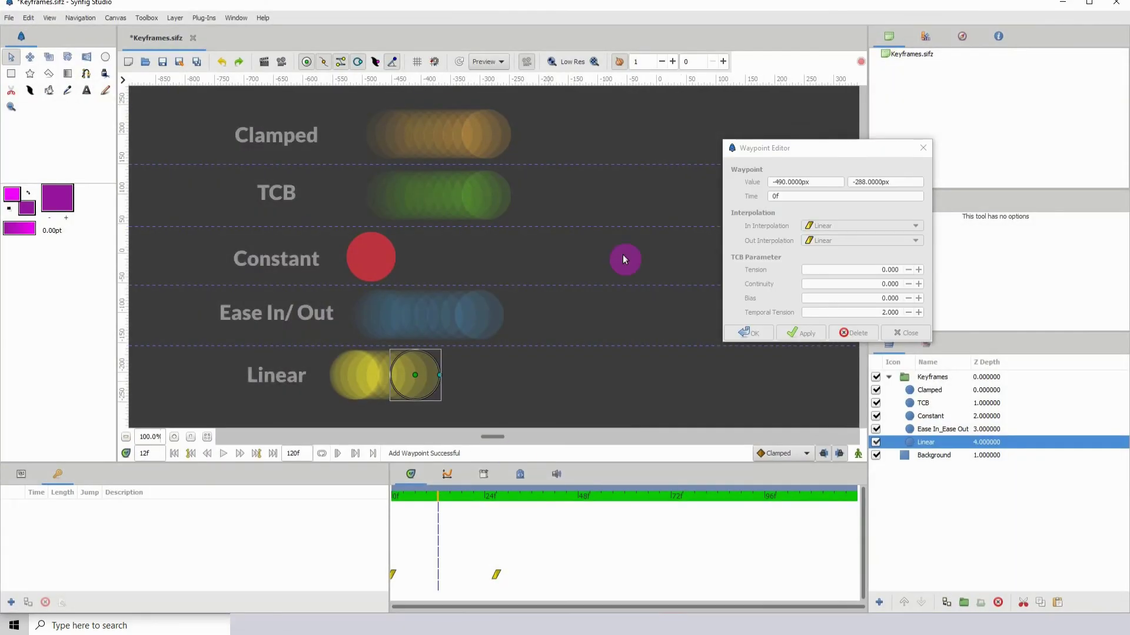
left_click_drag(825, 147, 847, 135)
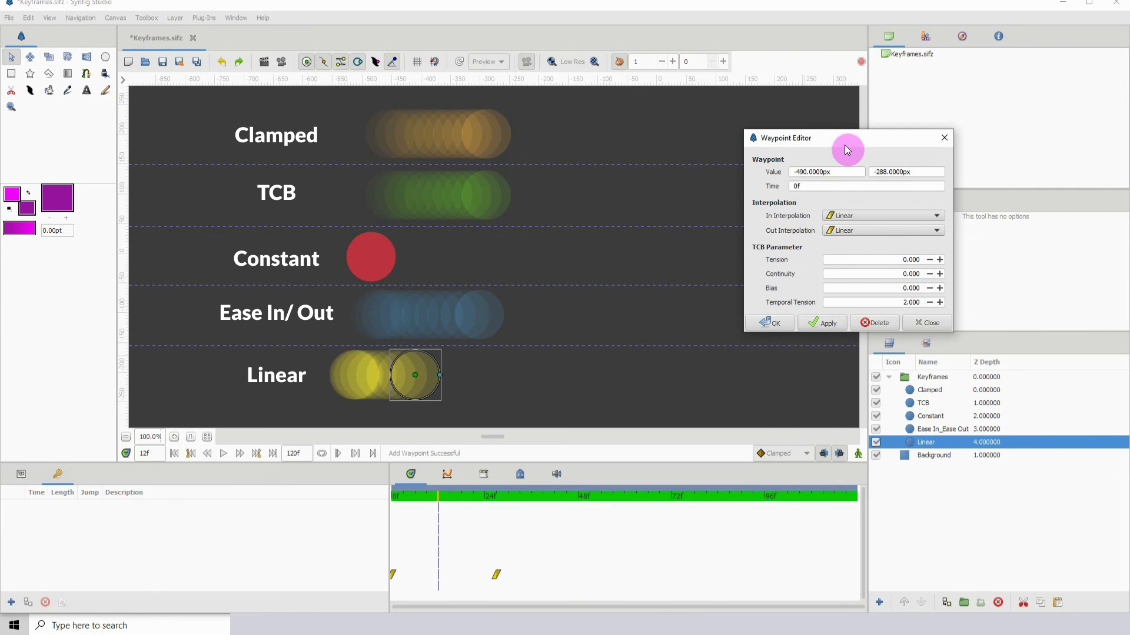
left_click_drag(845, 145, 778, 188)
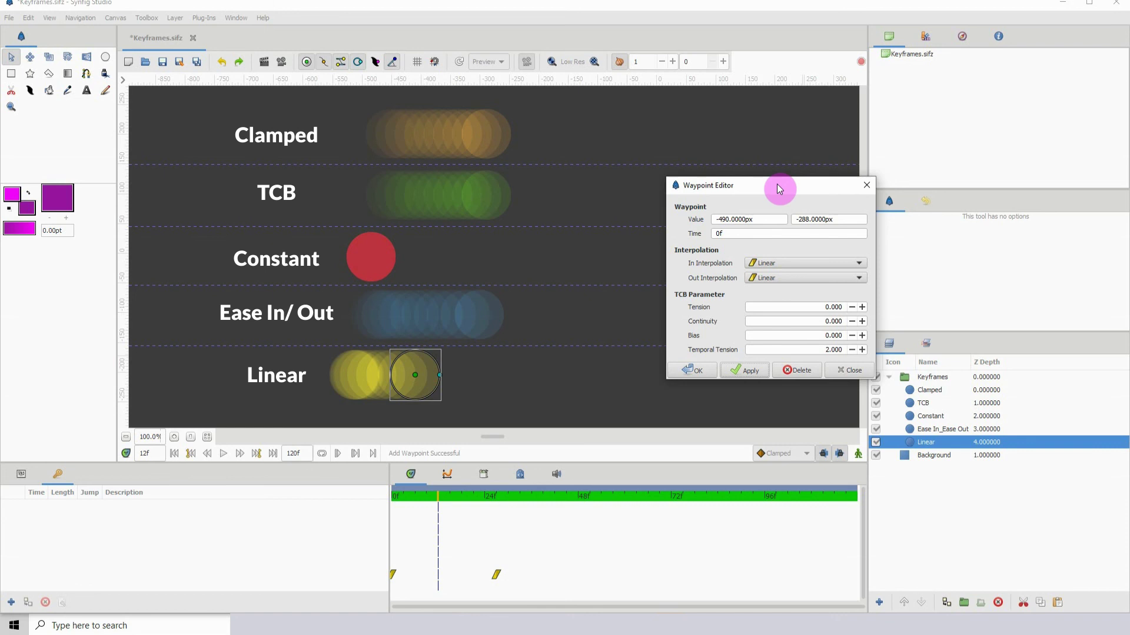
left_click_drag(731, 186, 763, 162)
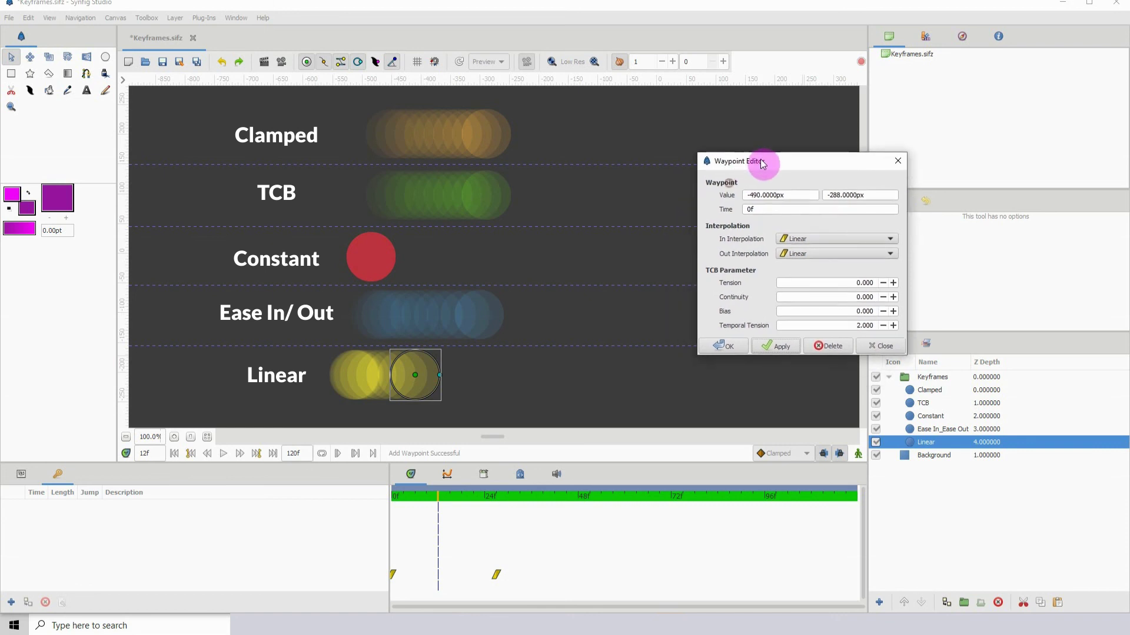